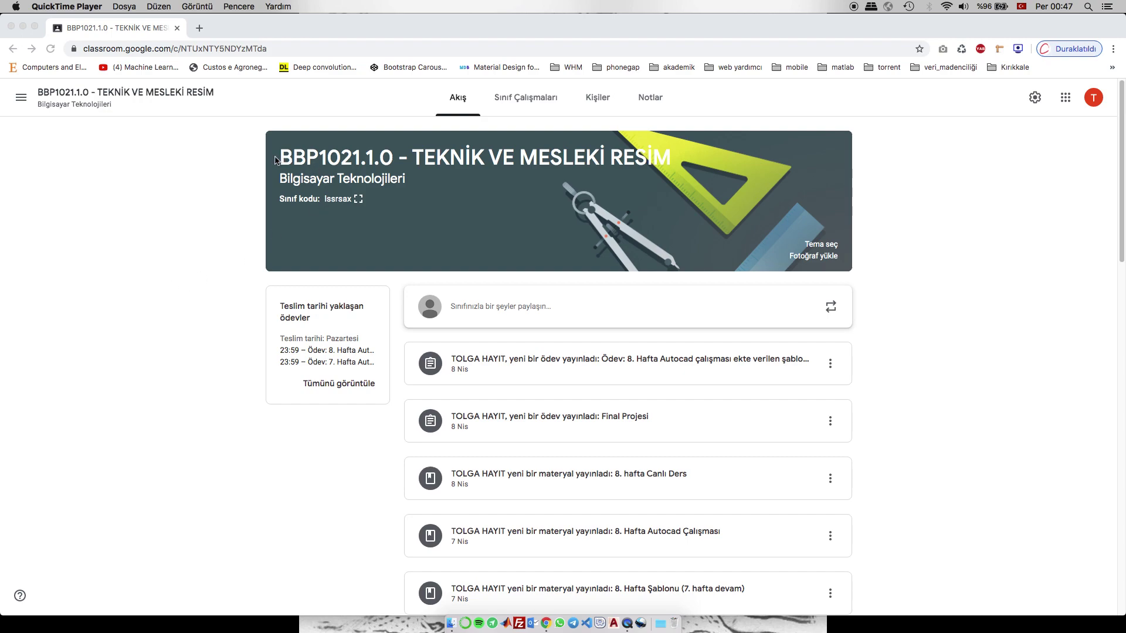
- Copy the course title "BBP1021.1.0 - TEKNİK VE MESLEKİ RESİM" from the class banner
left_click(227, 260)
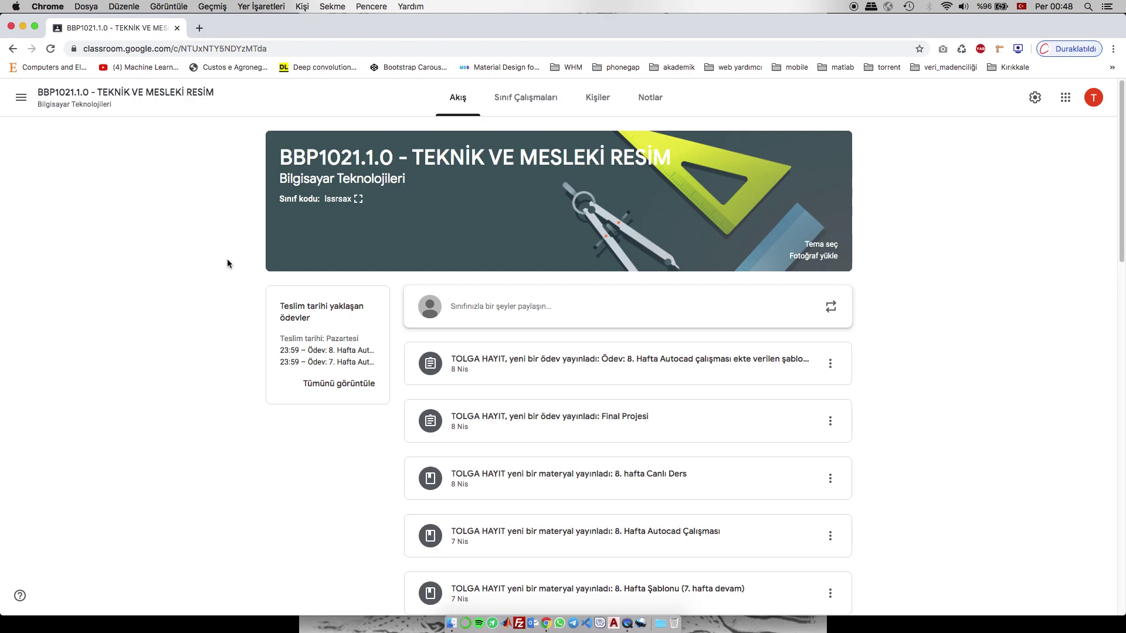
left_click_drag(280, 157, 678, 157)
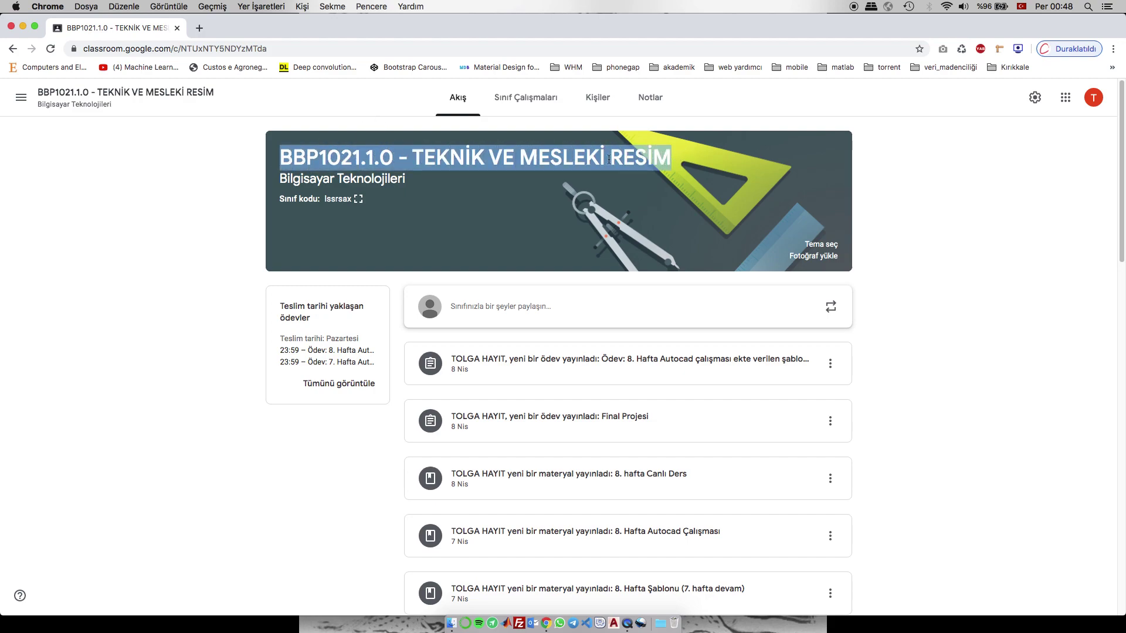
right_click(610, 158)
left_click(640, 182)
- Create a new quiz assignment (Test ödevi) in the classwork of this class
left_click(526, 100)
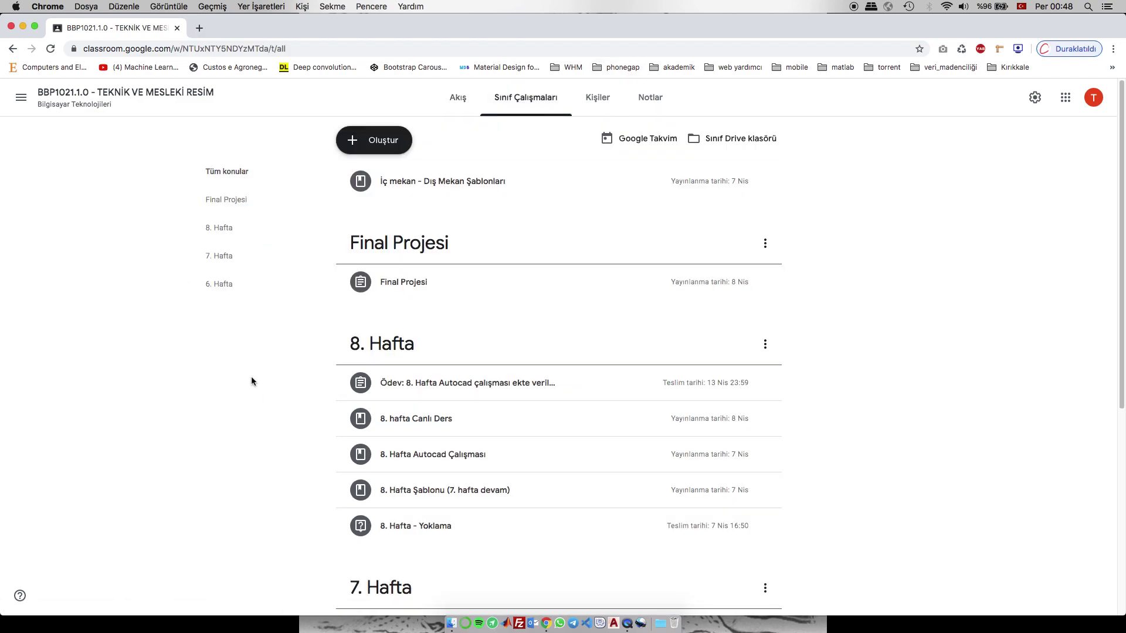
left_click(376, 142)
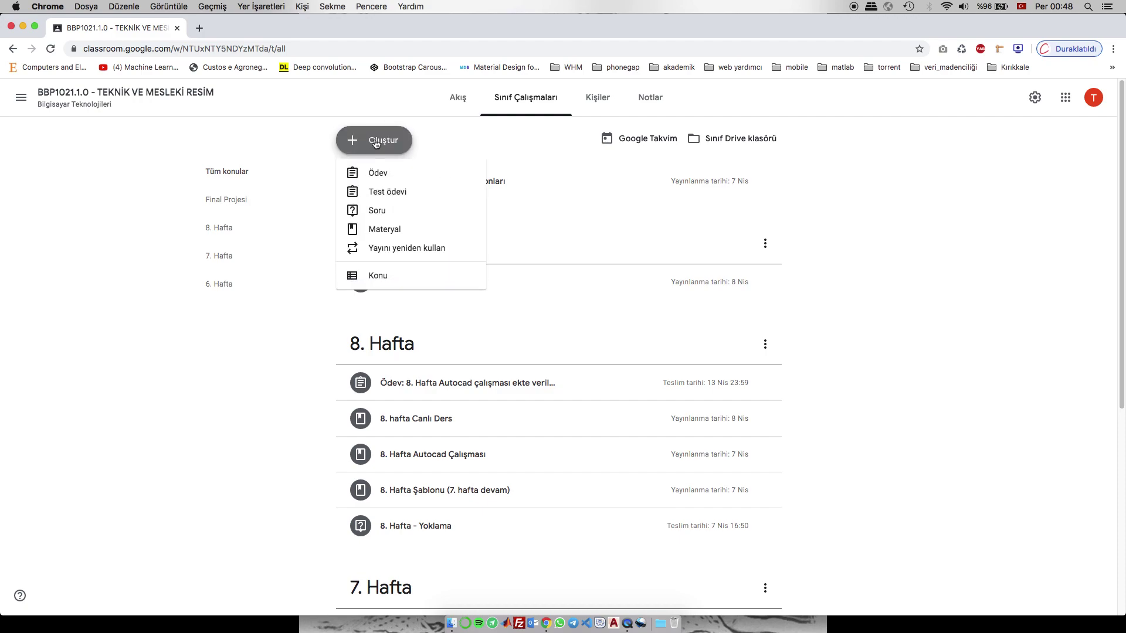
left_click(377, 193)
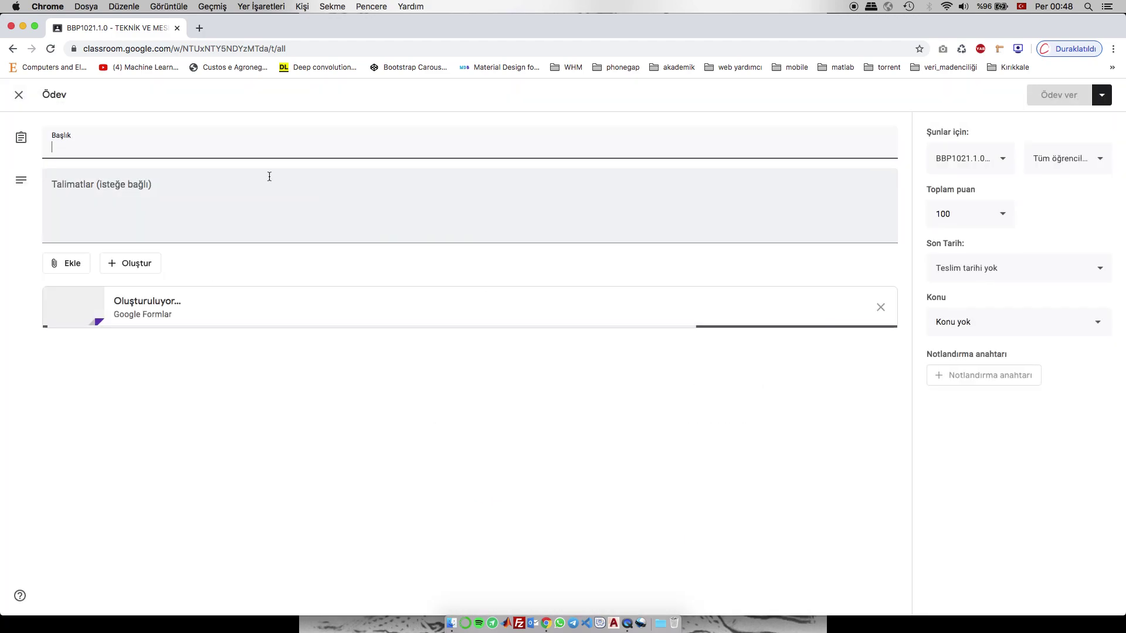
- Title the assignment "BBP1021.1.0 - TEKNİK VE MESLEKİ RESİM VİZE SINAVI", reusing the copied course title
left_click(212, 157)
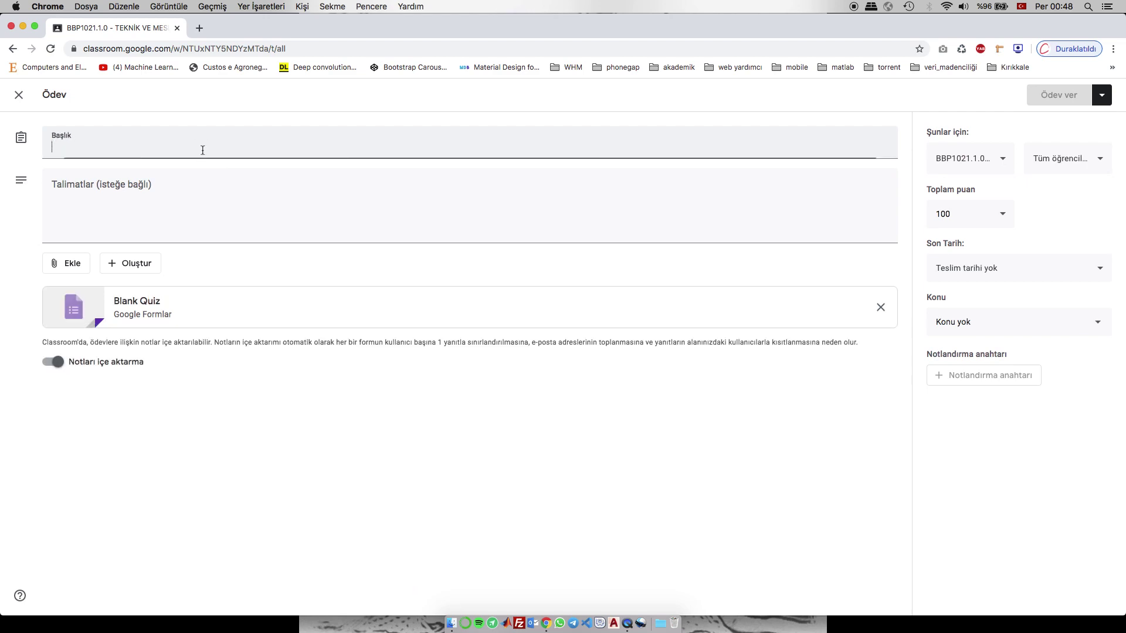
right_click(215, 158)
left_click(237, 225)
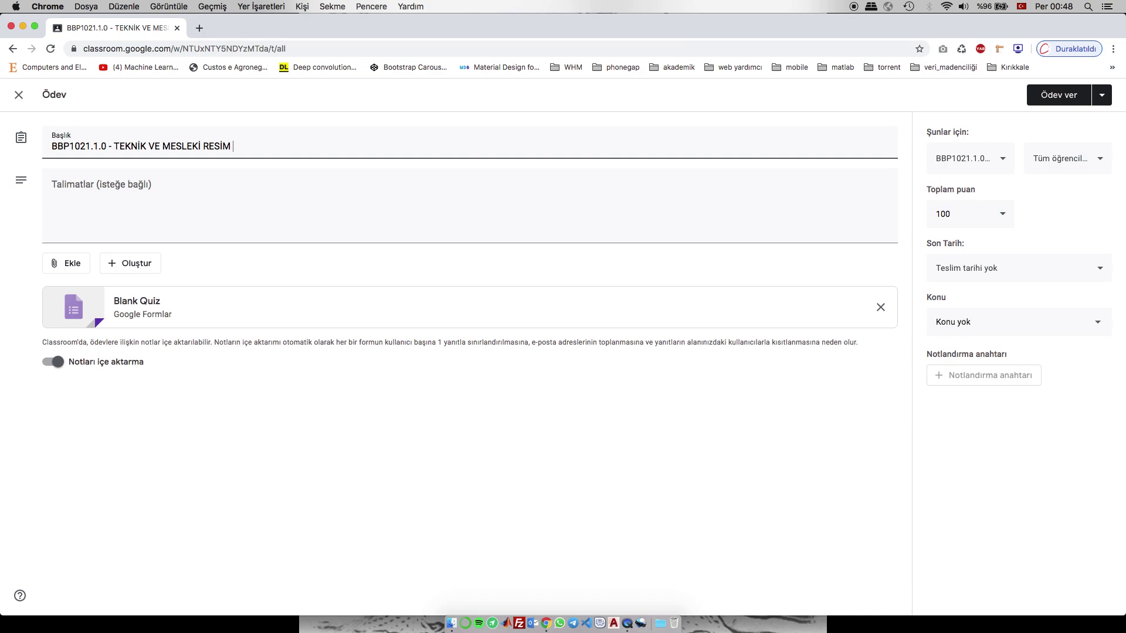
type("VİZE SINAVI")
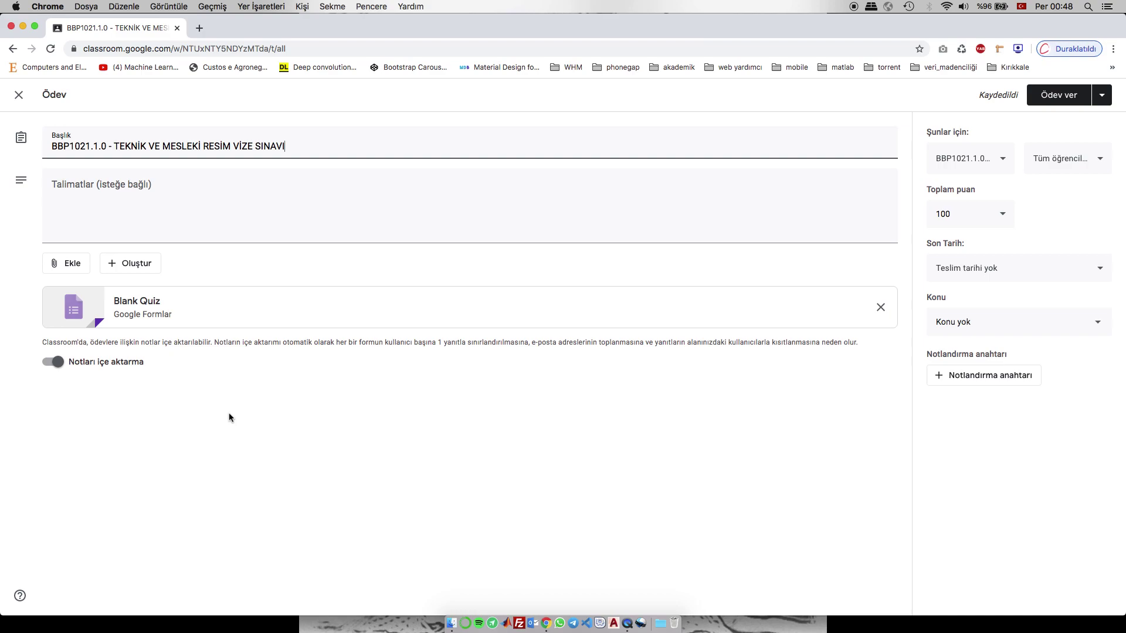
left_click(168, 192)
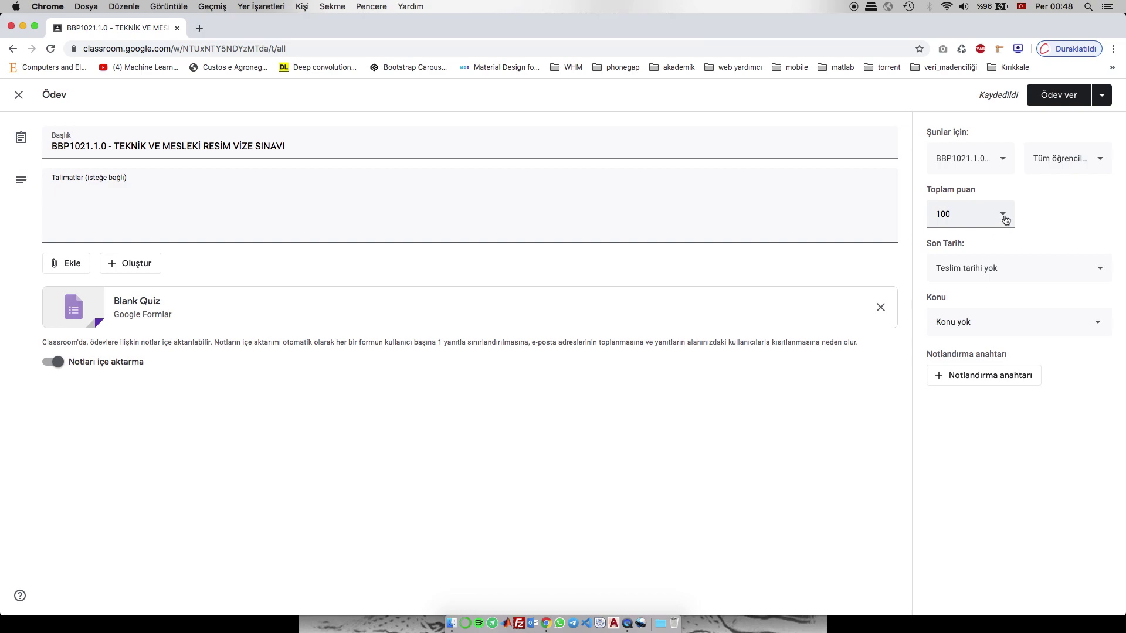
left_click(727, 424)
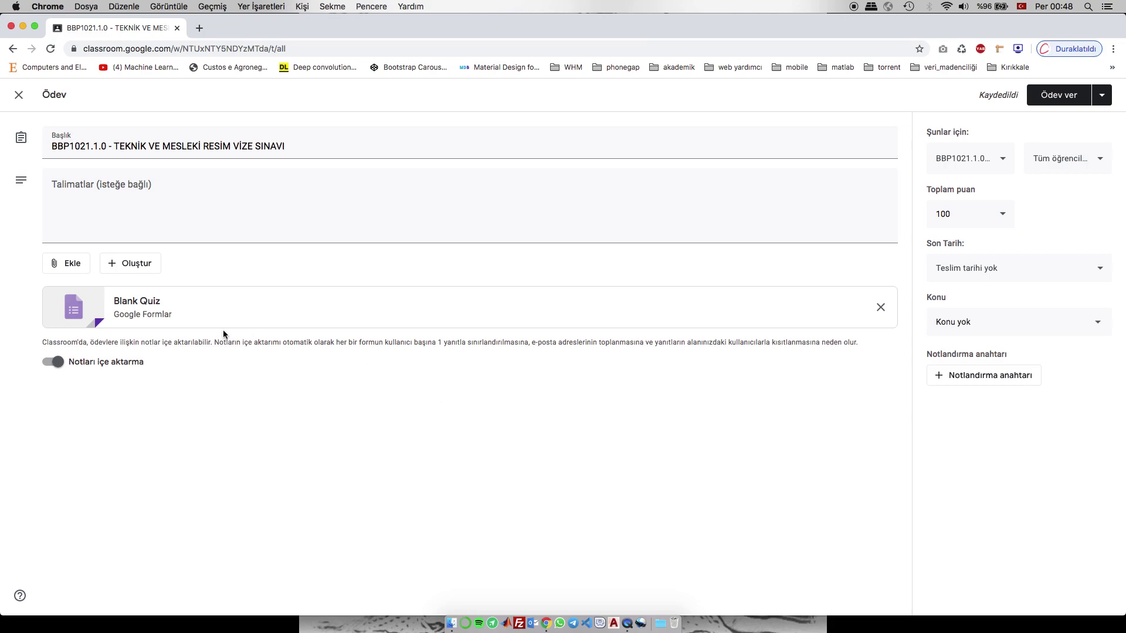
- Open the attached Blank Quiz form and rename its file "BBP1021.1.0 - TEKNİK VE MESLEKİ RESİM VİZE SINAVI"
left_click(143, 306)
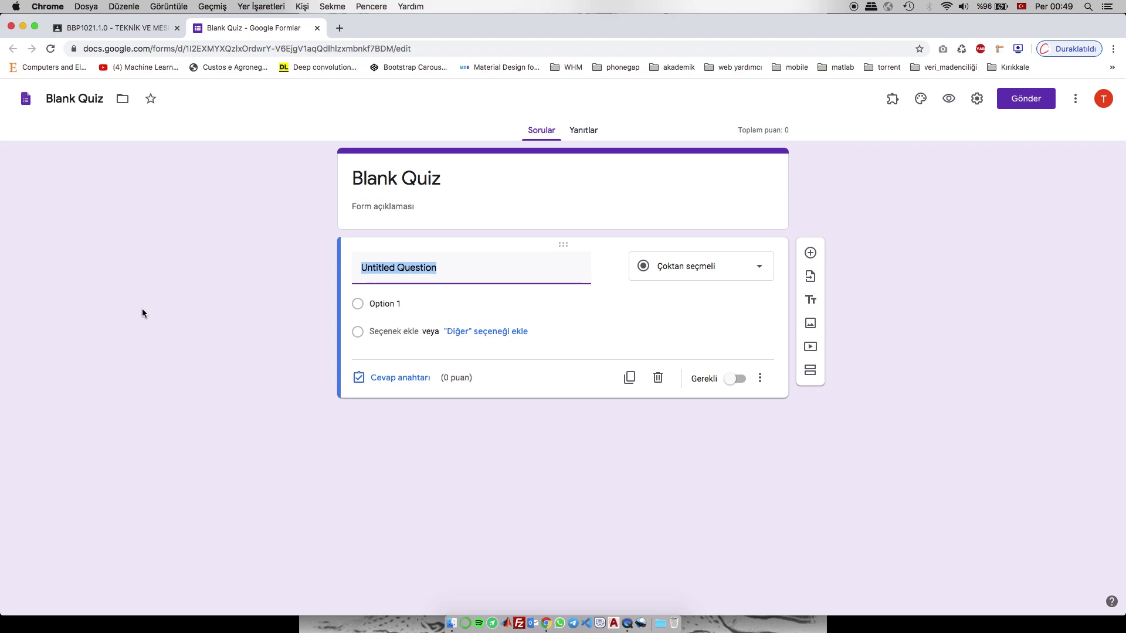
left_click(76, 100)
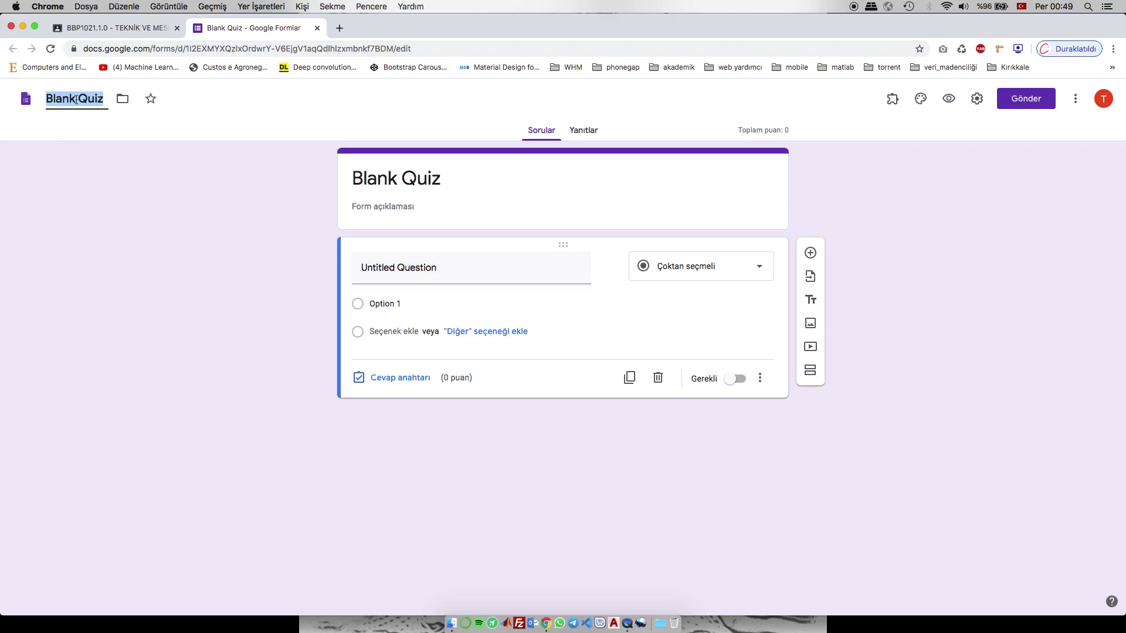
key("super+v")
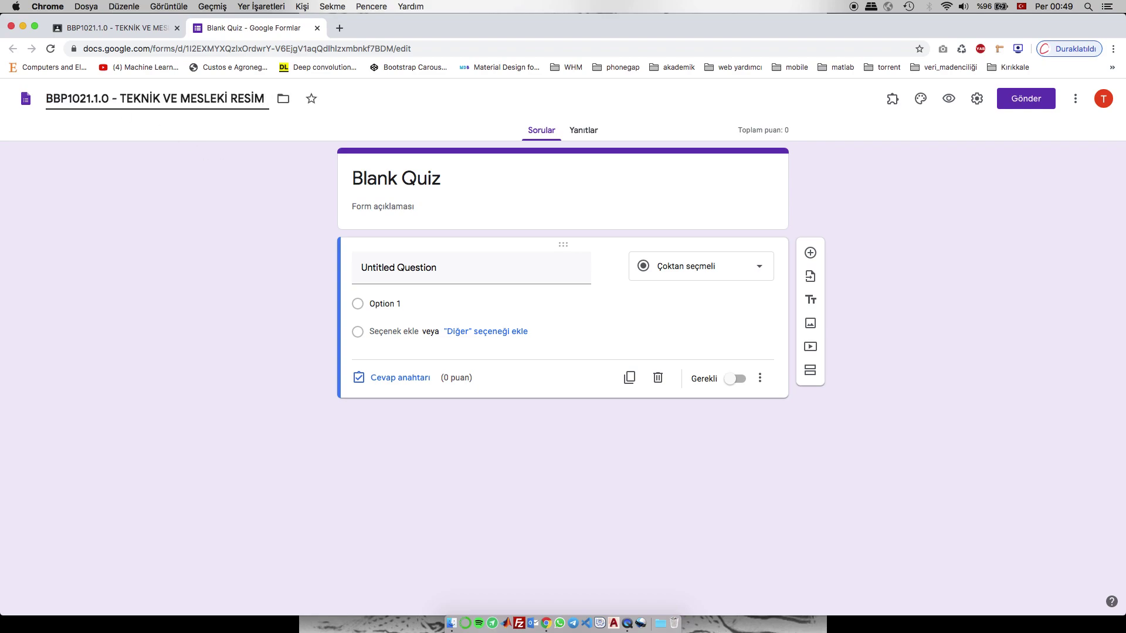
type("VİZE SINAVI")
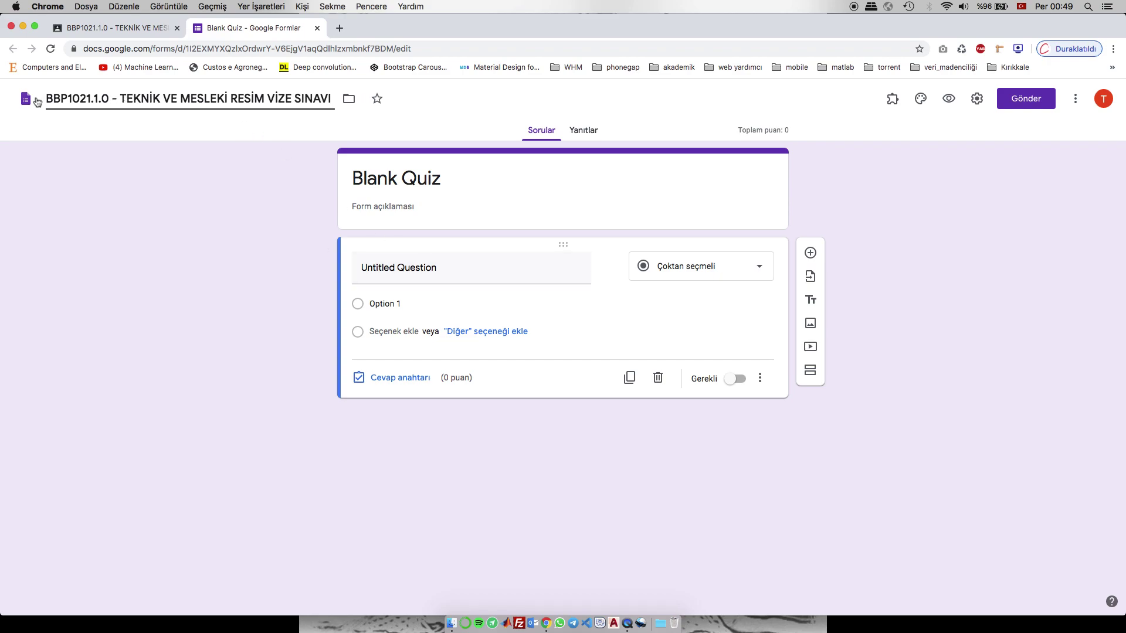
- Replace the heading inside the form with "BBP1021.1.0 - TEKNİK VE MESLEKİ RESİM VİZE SINAVI"
triple_click(405, 180)
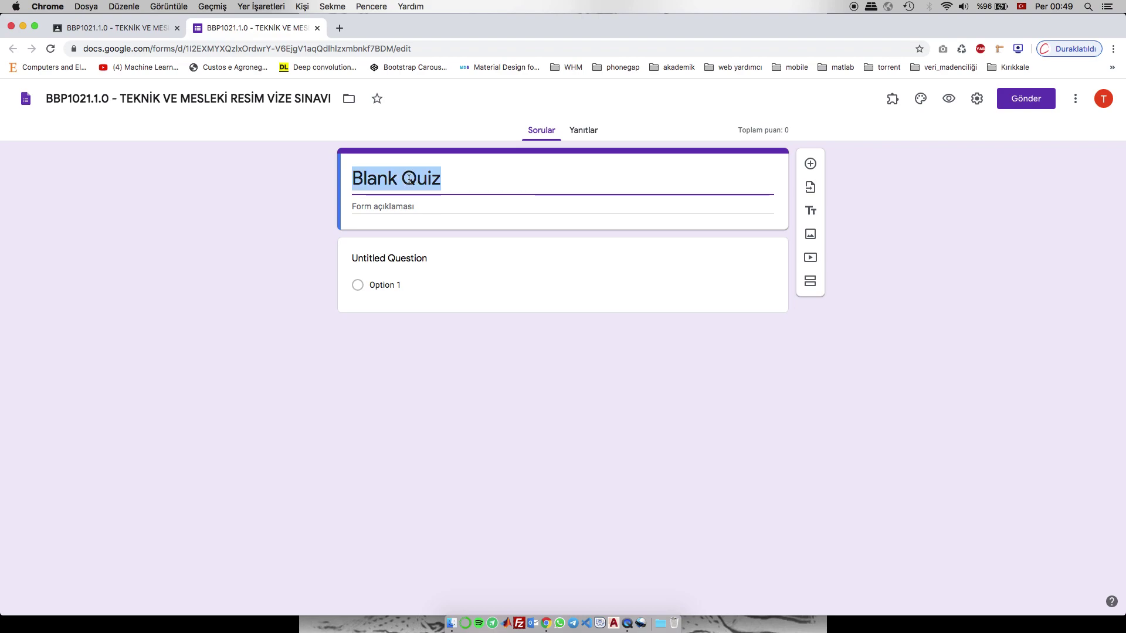
key("super+v")
type("VİZE DINAVI")
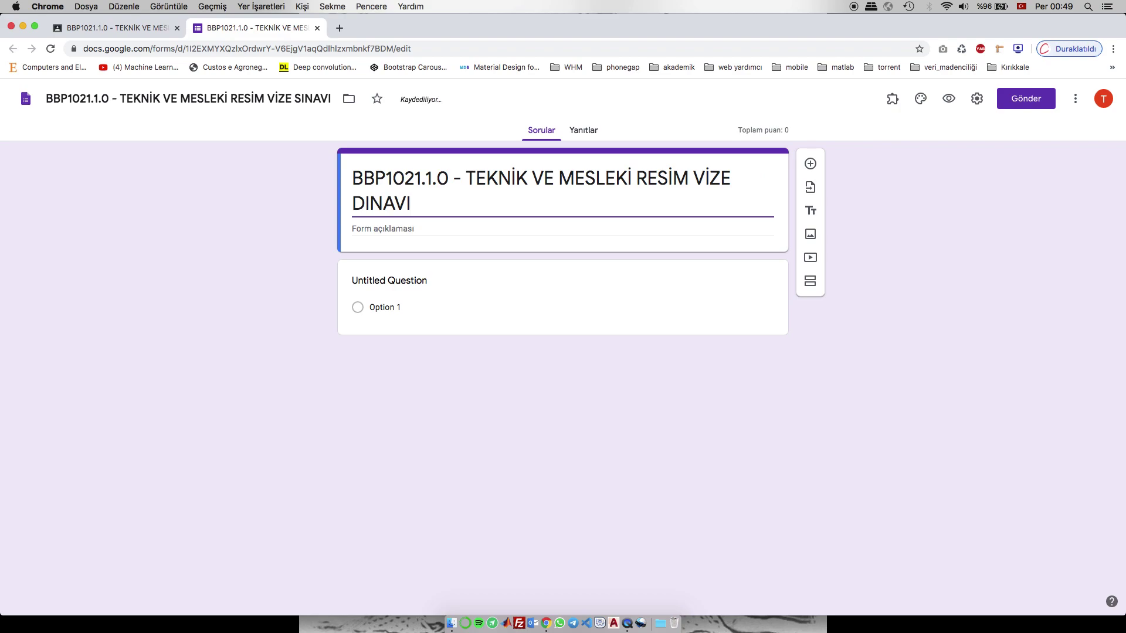
key("Left")
key("Left")
key("Left")
key("Left")
key("Left")
key("BackSpace")
type("S")
left_click(338, 256)
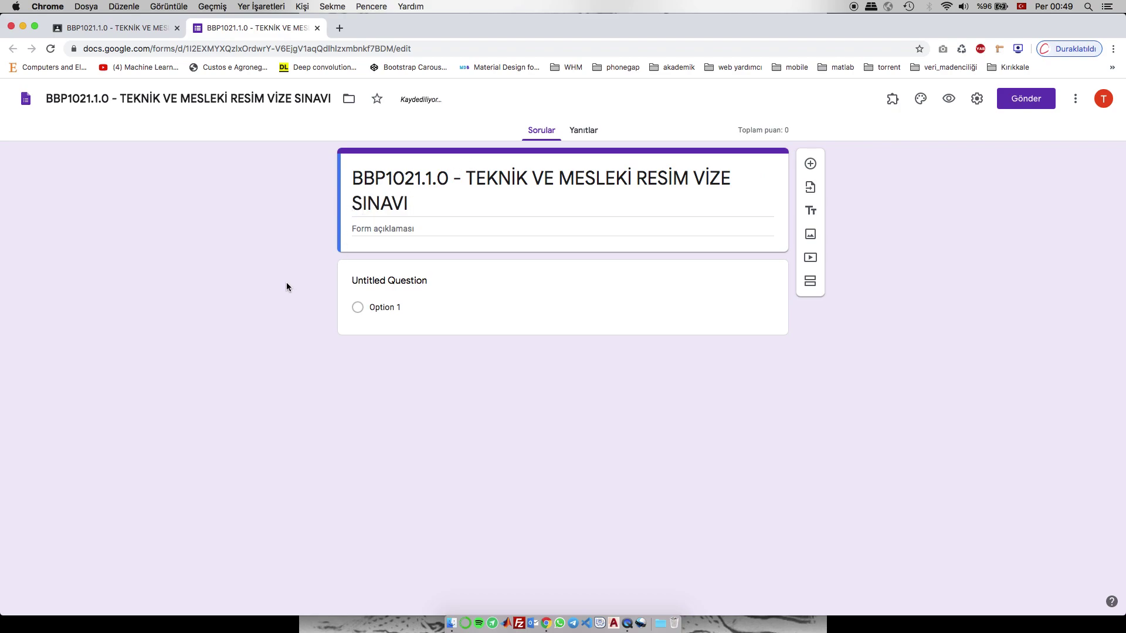
- Enter the form description "Sınavımız toplam 8 soruluk Autocad komut bilginizi ölçen sorulardan oluşmaktadır. Başarılar dilerim."
left_click(416, 229)
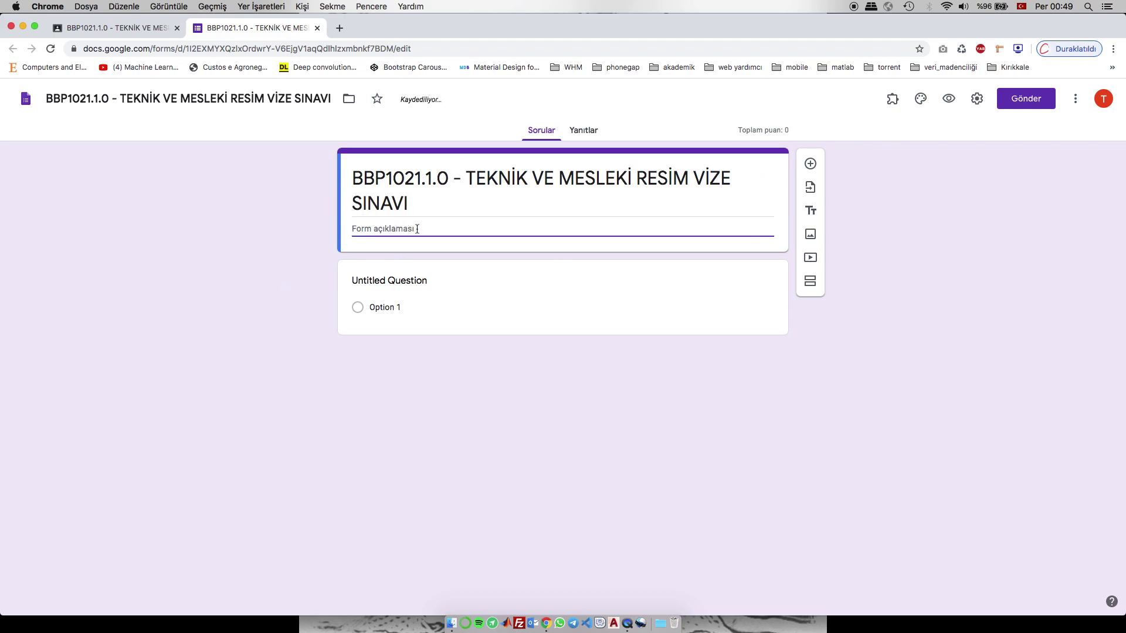
type("Sınavı")
type("vımız ")
type("toplam ")
type("8 soruluk")
type("Autocad ko")
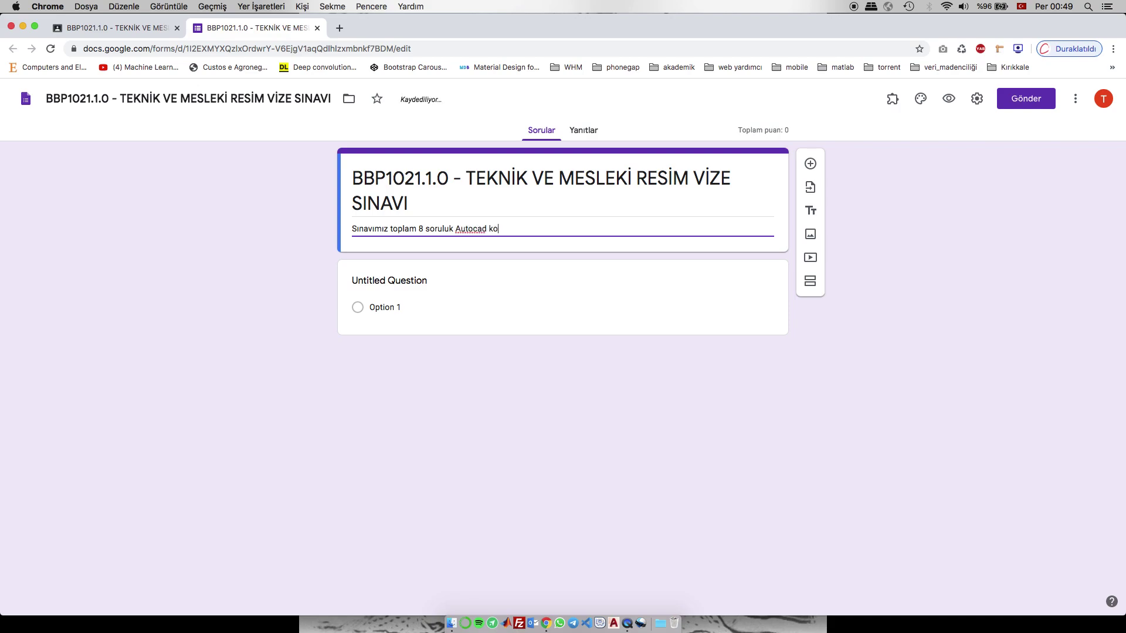
type("mut blilginizi ölçen sorulardan oluşmakta")
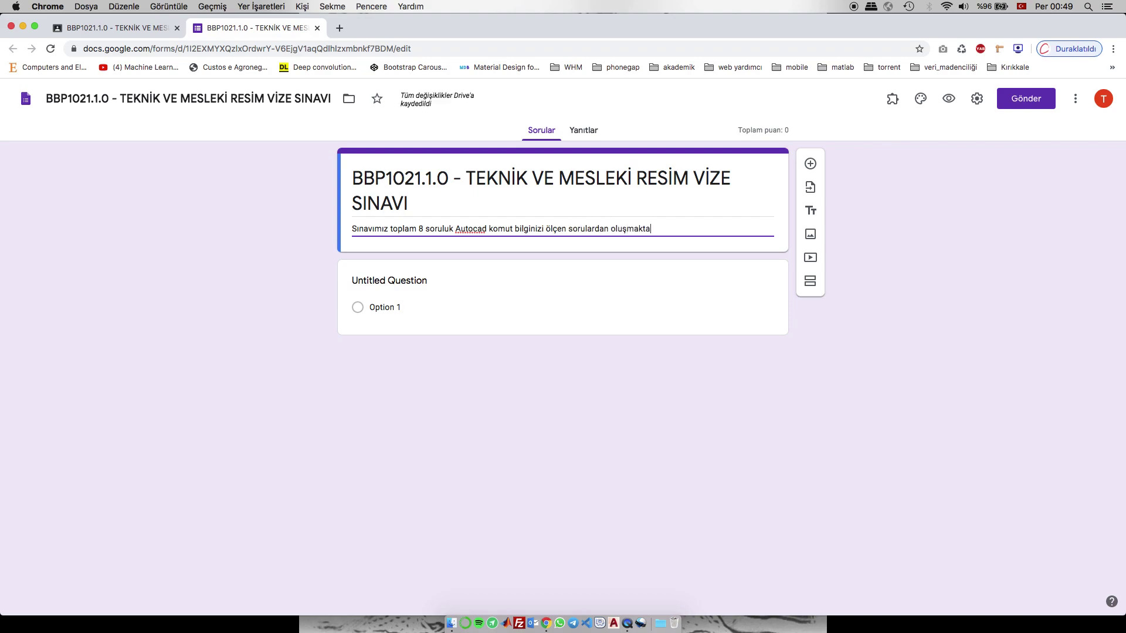
type("dır. Başarılar dilerim.")
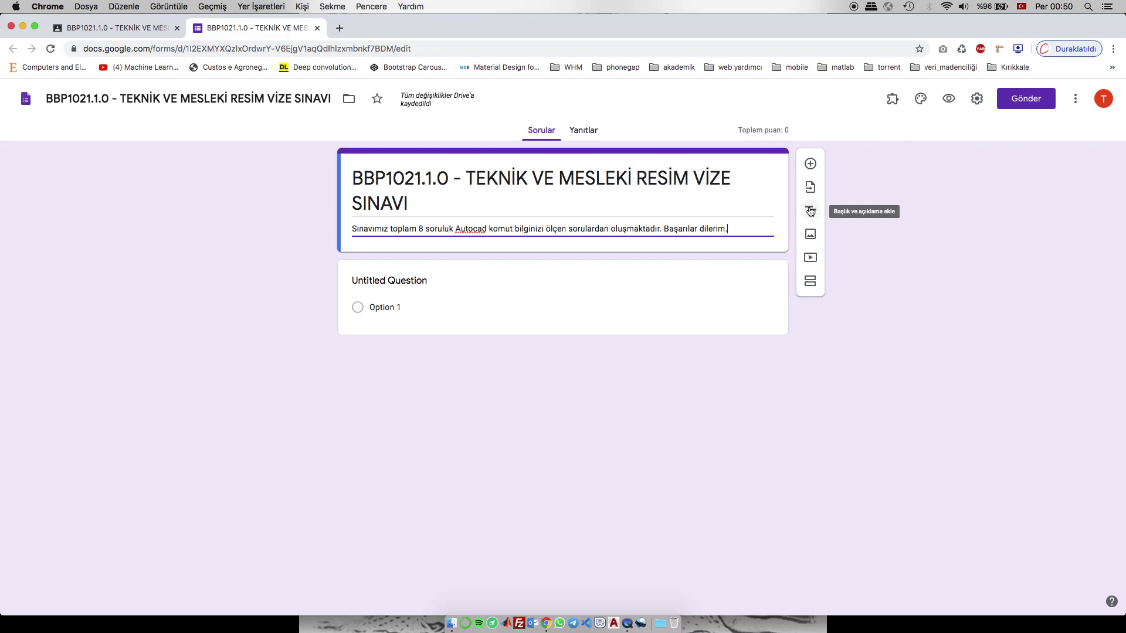
left_click(858, 235)
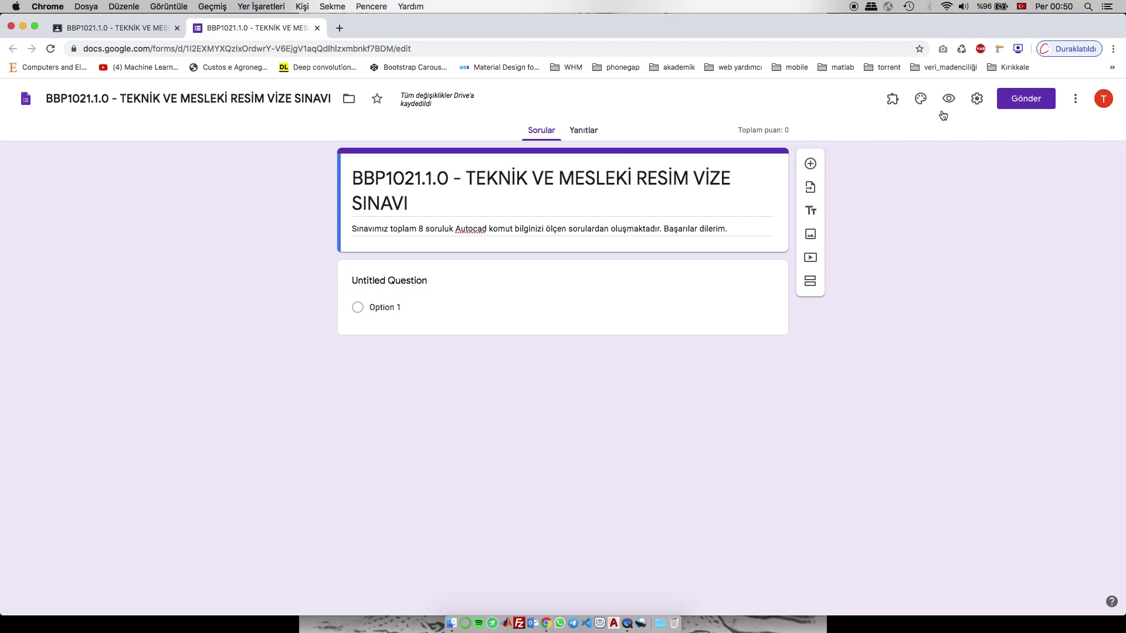
- In the form's general settings, collect e-mail addresses, keep the Bozok Üniversitesi user restriction, and limit respondents to 1 response
left_click(977, 100)
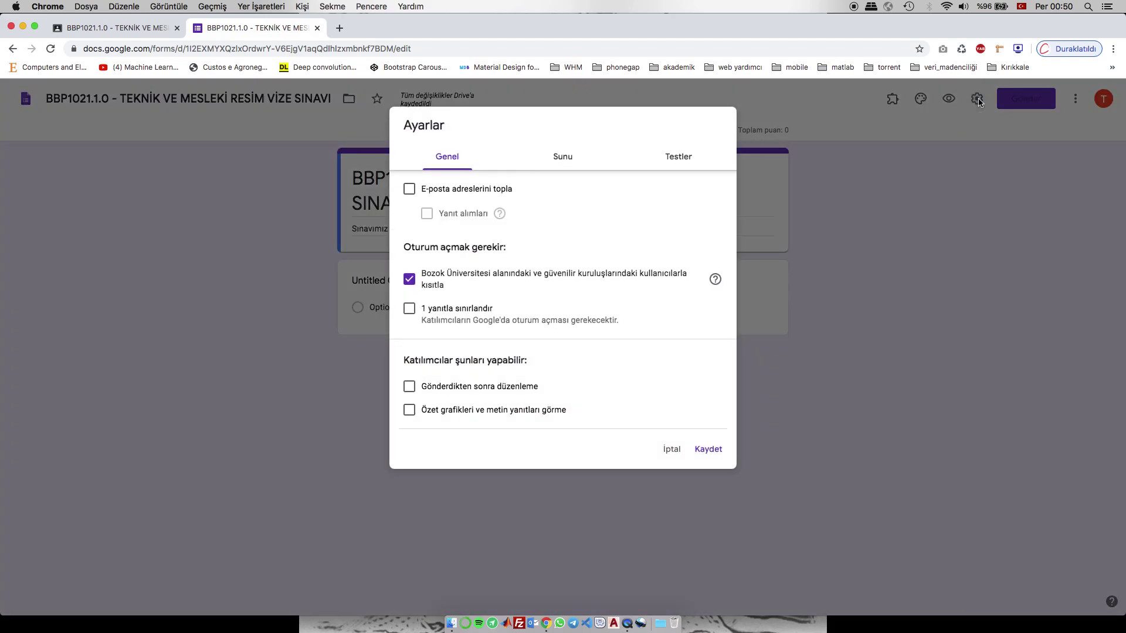
left_click(440, 160)
left_click(410, 191)
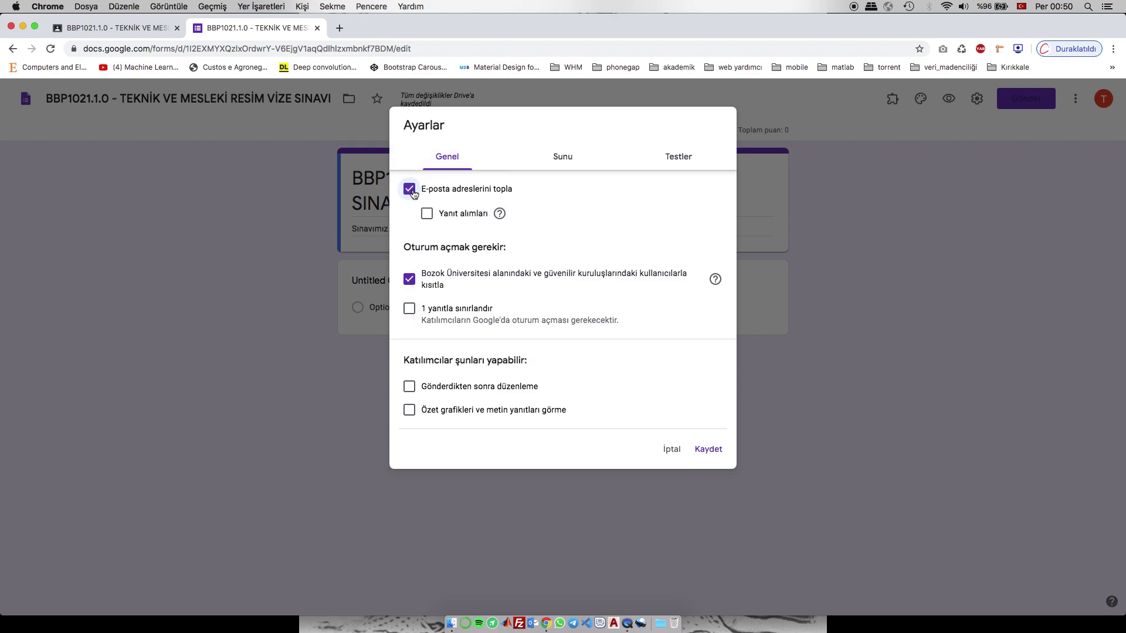
left_click_drag(404, 247, 510, 250)
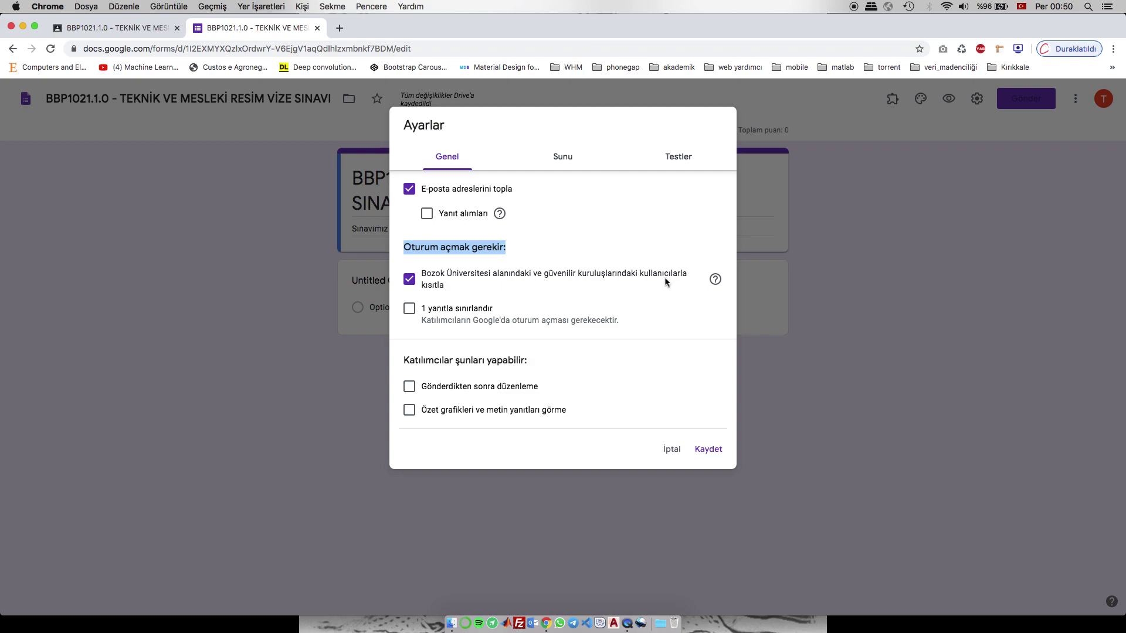
triple_click(426, 280)
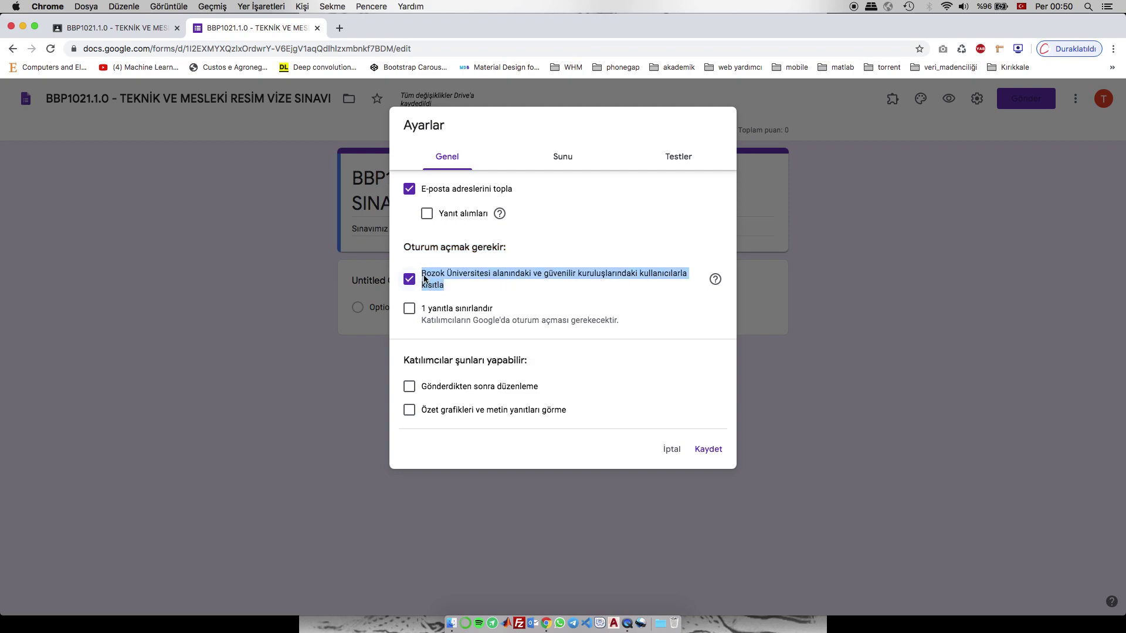
left_click(427, 283)
left_click(430, 284)
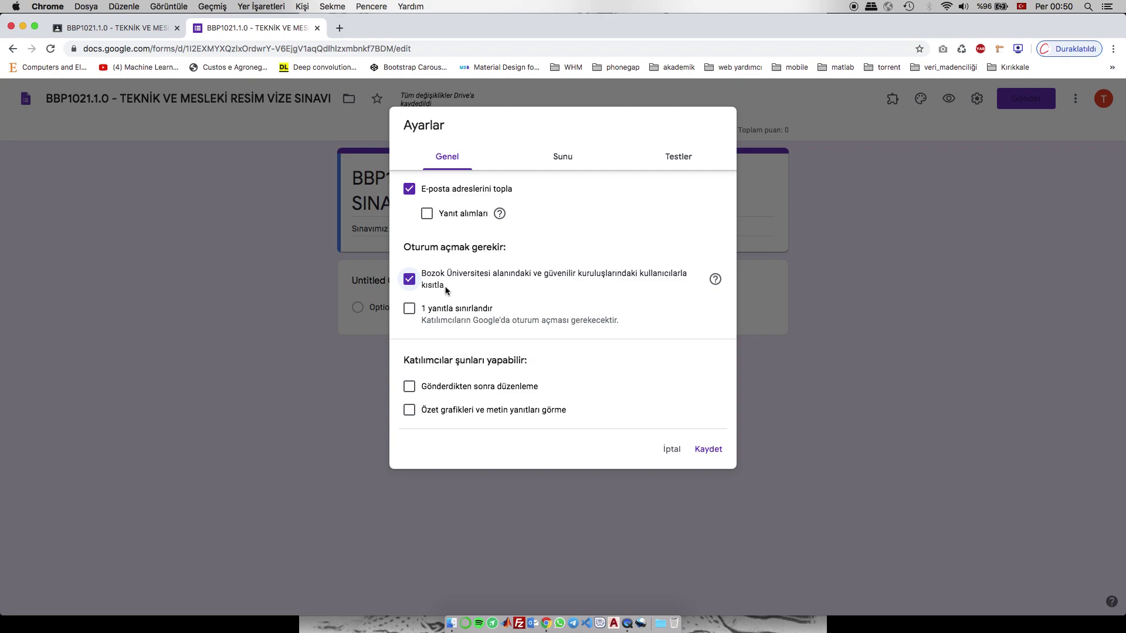
left_click(409, 311)
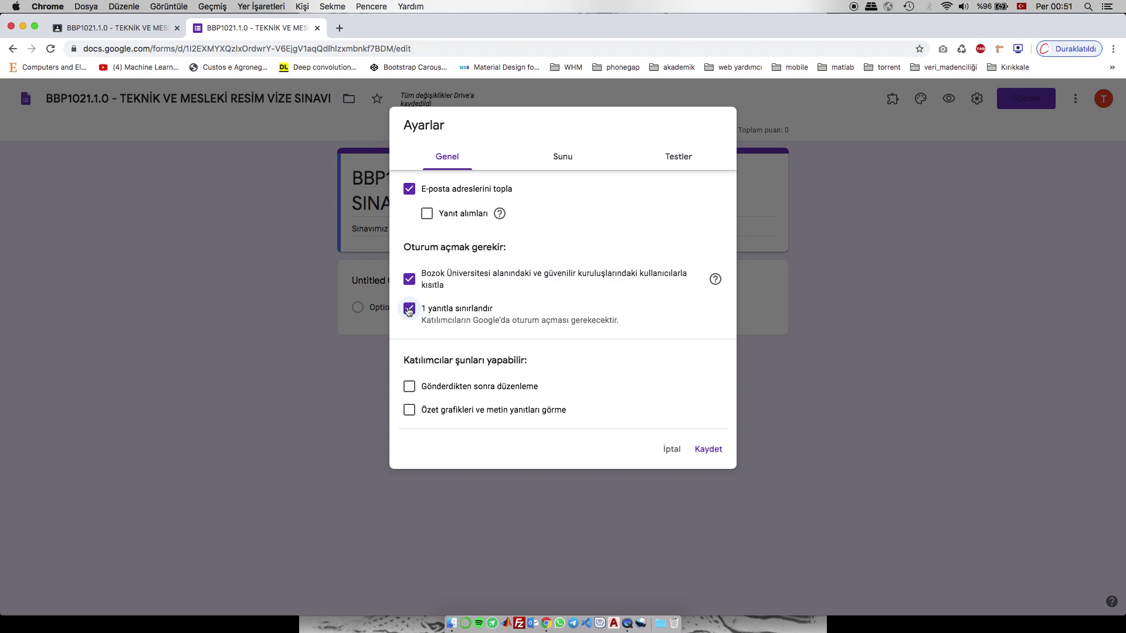
- In the presentation settings, show the progress bar, shuffle the question order and set the confirmation message "Sınavınız tamamlanmıştır. Başarılar dilerim."
left_click(555, 159)
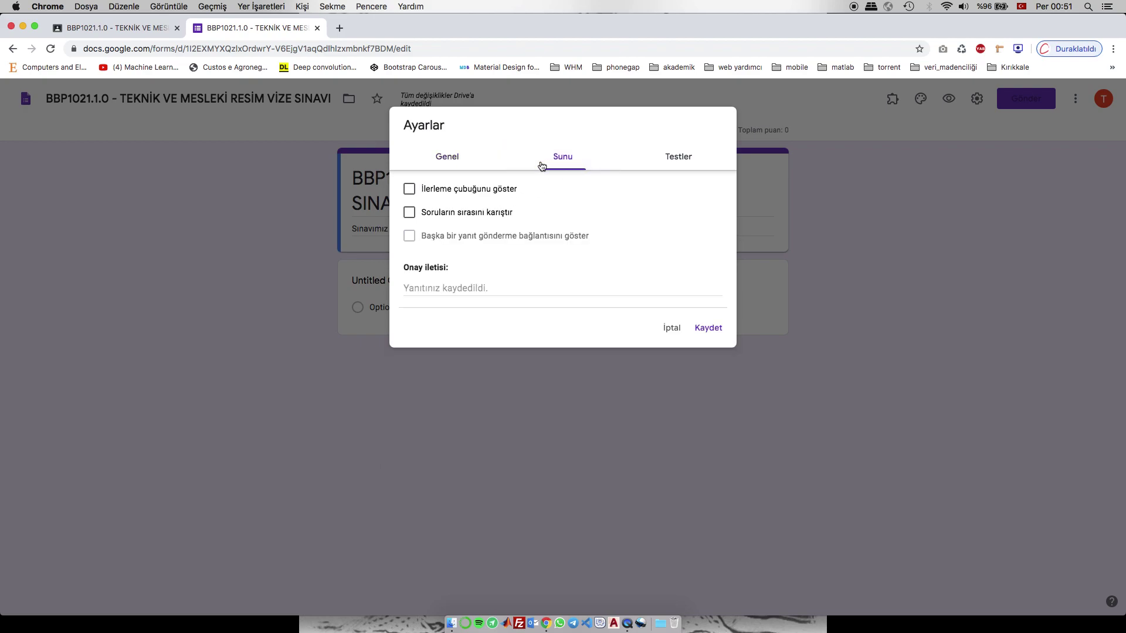
left_click(412, 191)
left_click(411, 216)
left_click(456, 287)
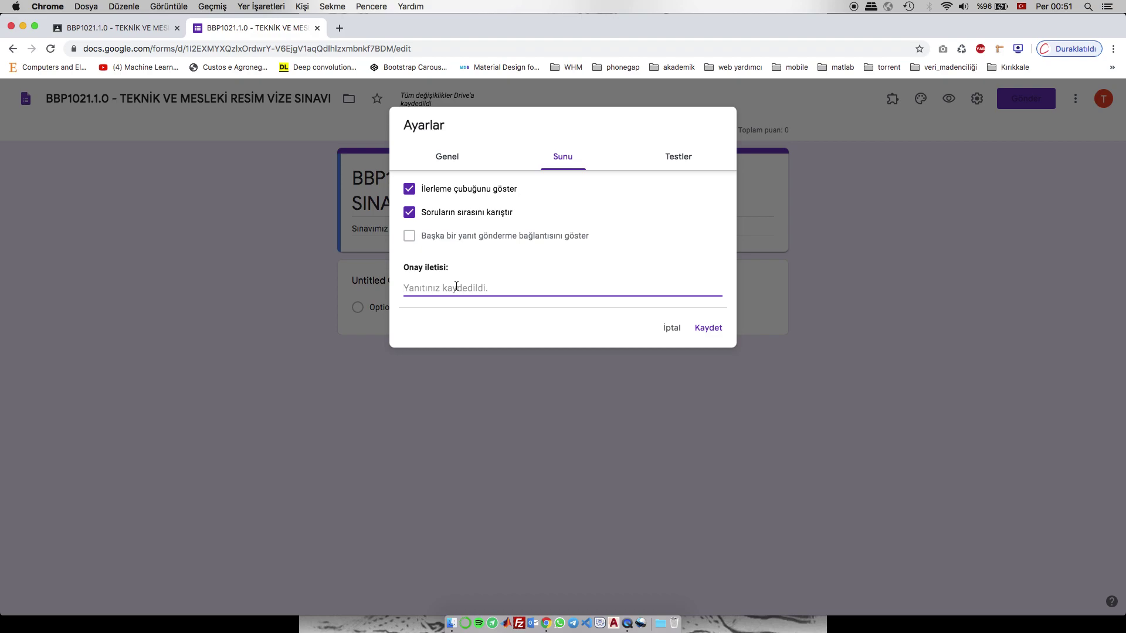
type("Sınavınız tamamlanmıştır. Ba")
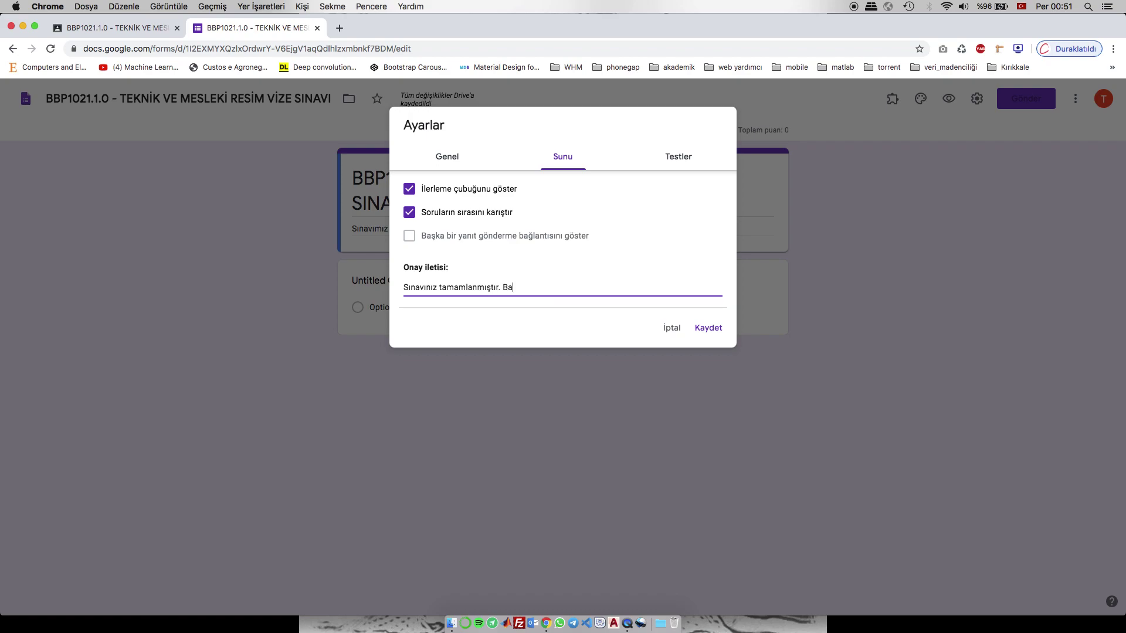
type("şarılar dilerim.")
- Set the quiz's grade release to "Daha sonra, manuel incelemenin ardından" so grades follow a manual review
left_click(678, 158)
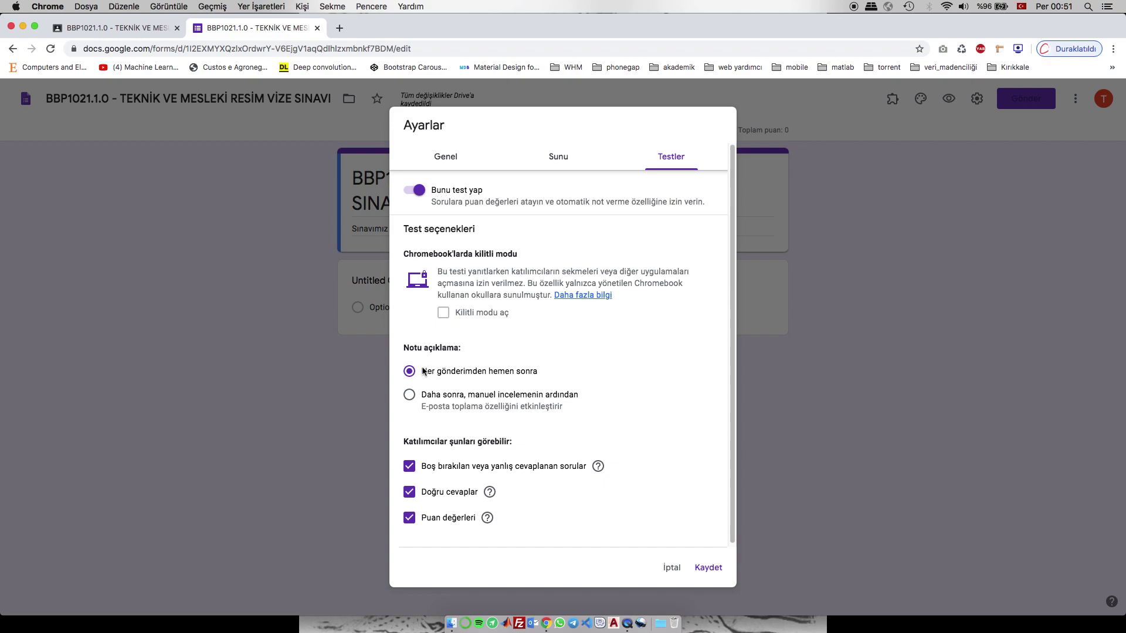
left_click_drag(403, 347, 464, 358)
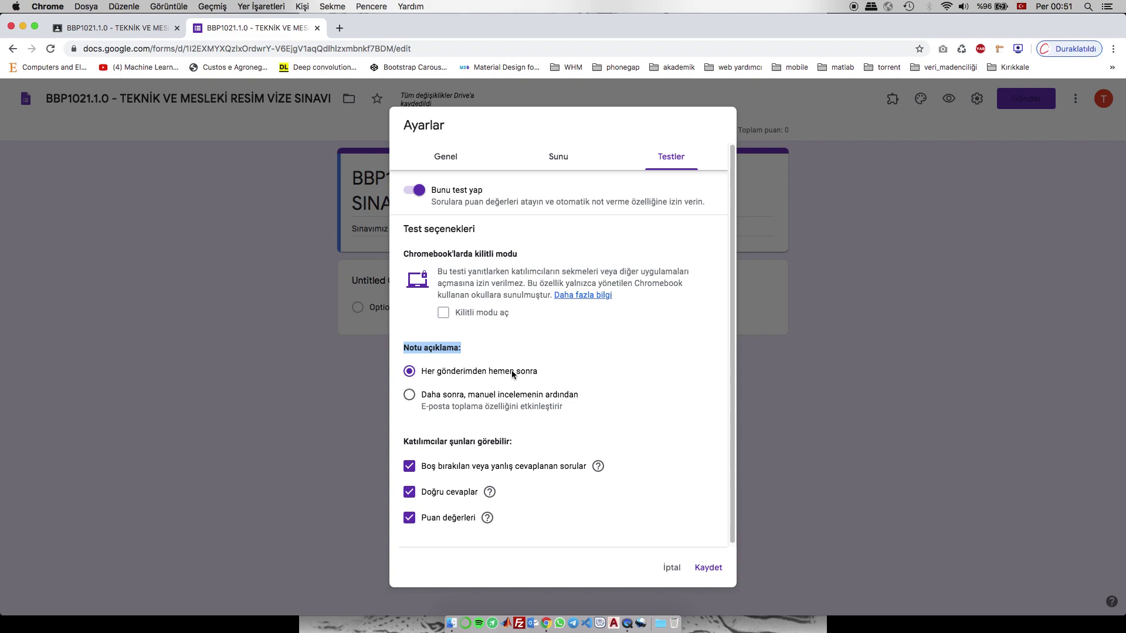
left_click(409, 396)
left_click(420, 357)
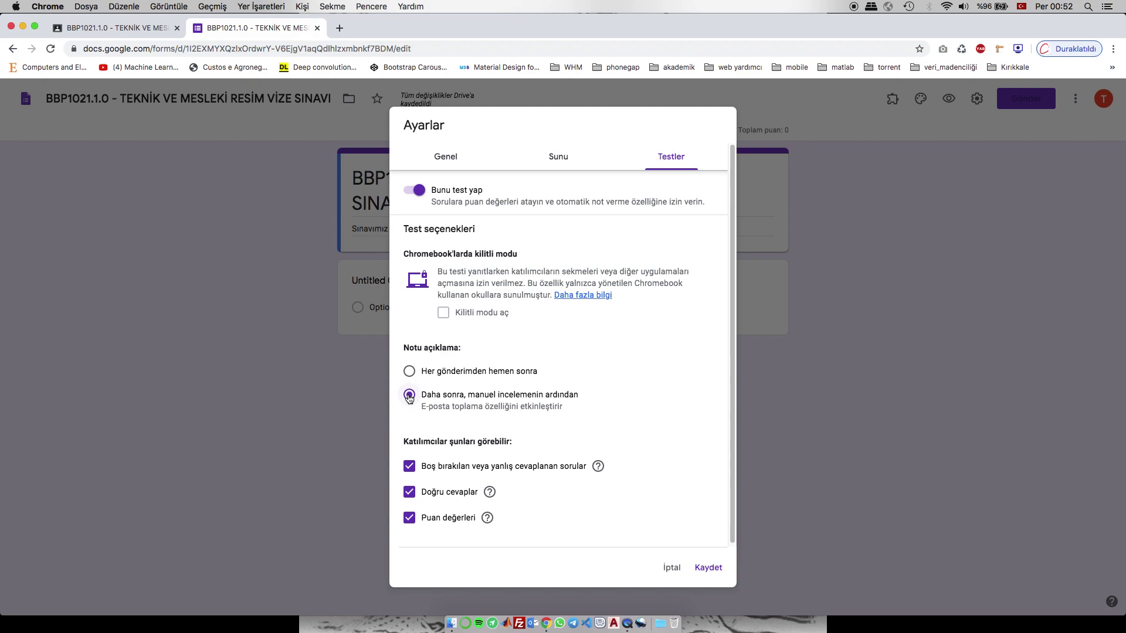
- Turn off respondents' view of missed questions (Boş bırakılan veya yanlış cevaplanan sorular) and correct answers (Doğru cevaplar), then return to the general settings
left_click_drag(402, 442, 511, 445)
left_click(512, 444)
left_click(409, 492)
left_click(409, 466)
left_click_drag(474, 520, 425, 520)
left_click(424, 520)
left_click(450, 160)
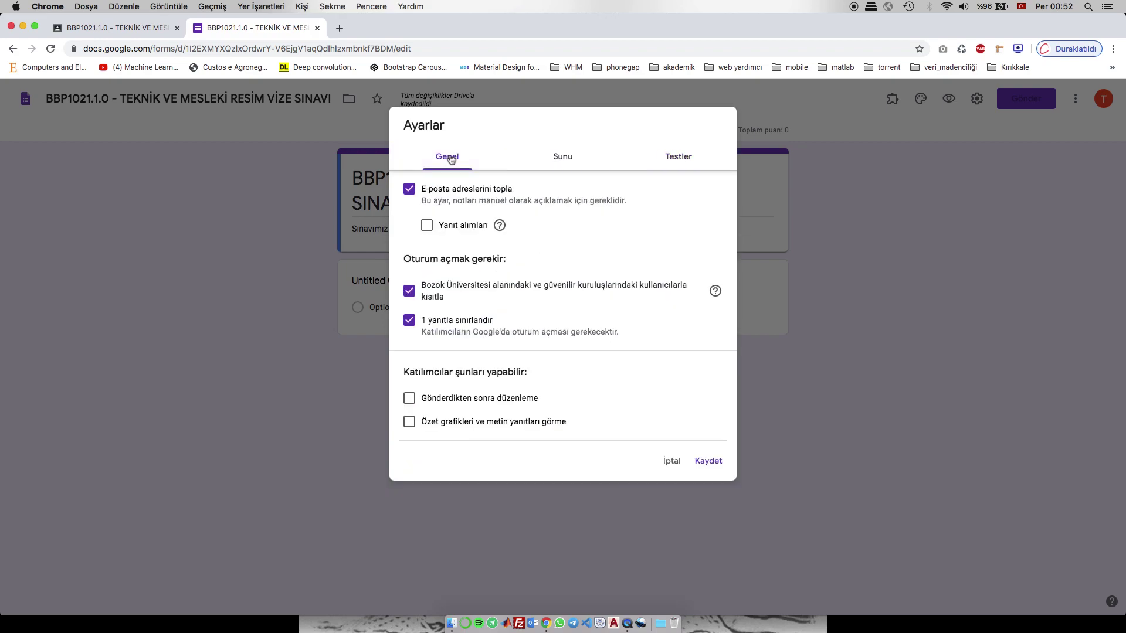
- Review the form's presentation and quiz settings and save them
left_click(566, 156)
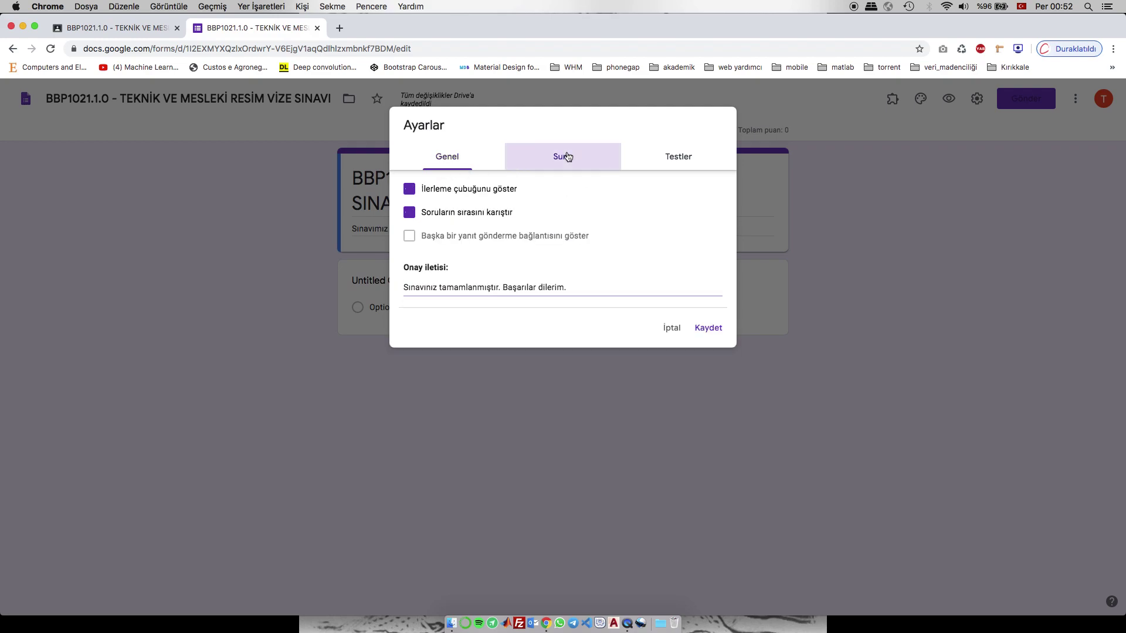
left_click(696, 156)
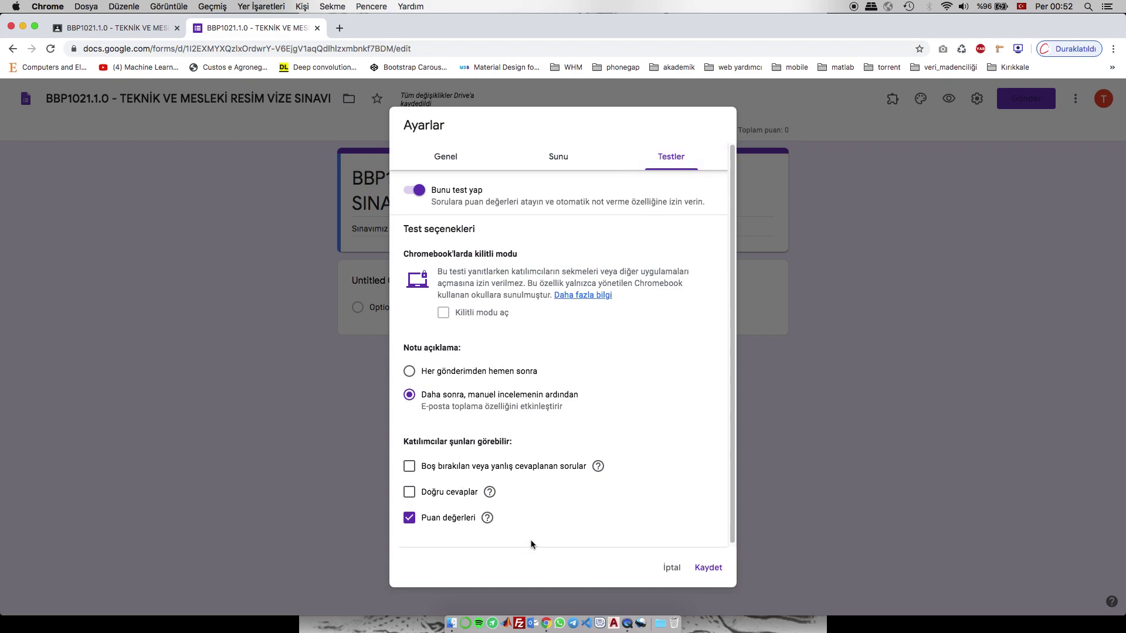
left_click(708, 567)
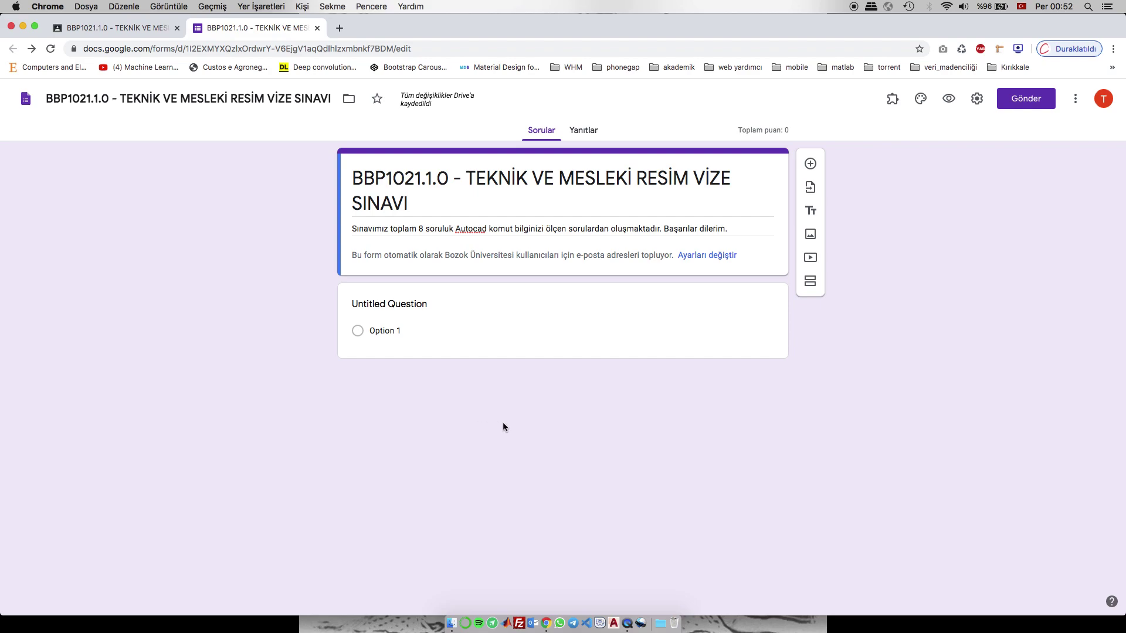
- Add a title block headed "Kişisel Bilgiler" above the untitled question, with a new blank question beneath it
left_click(812, 212)
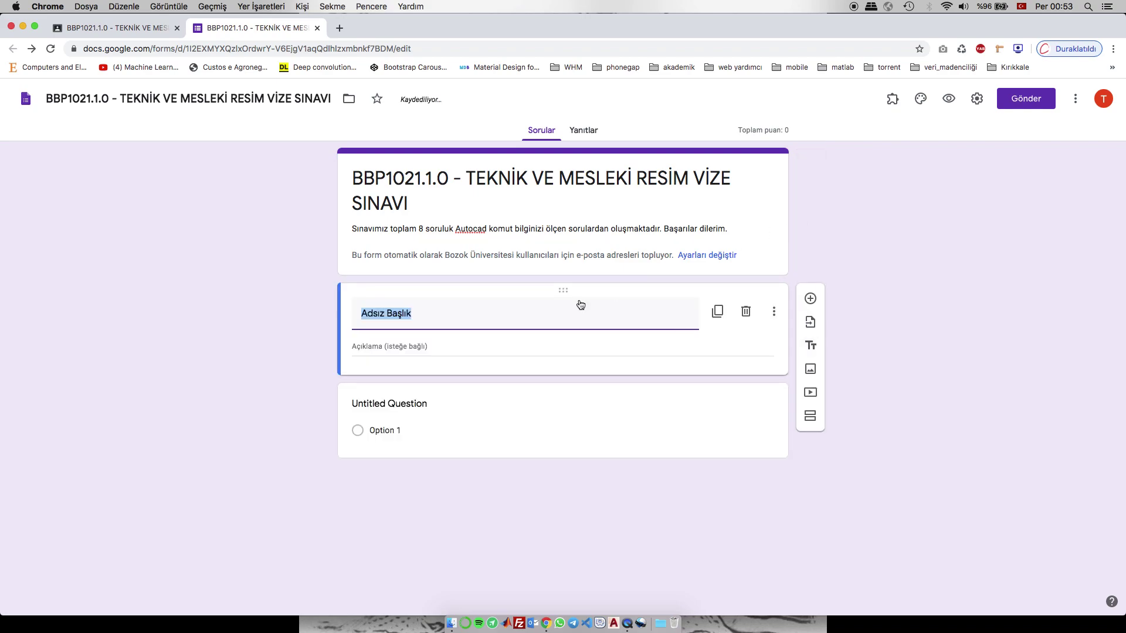
type("Kişisel ")
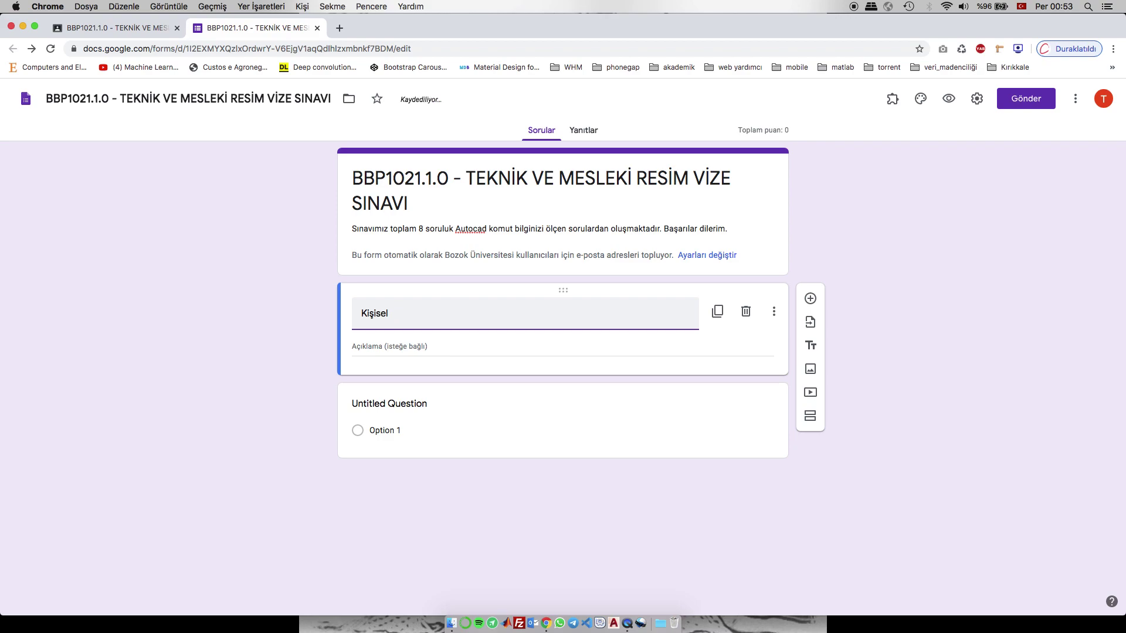
type("Bilgileri")
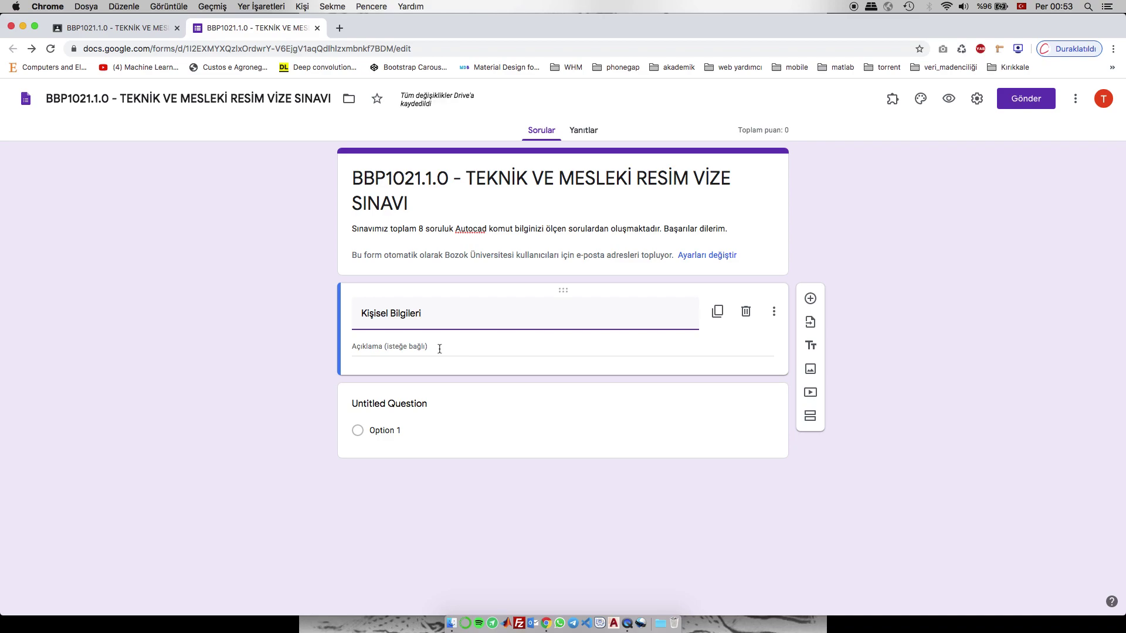
left_click(410, 346)
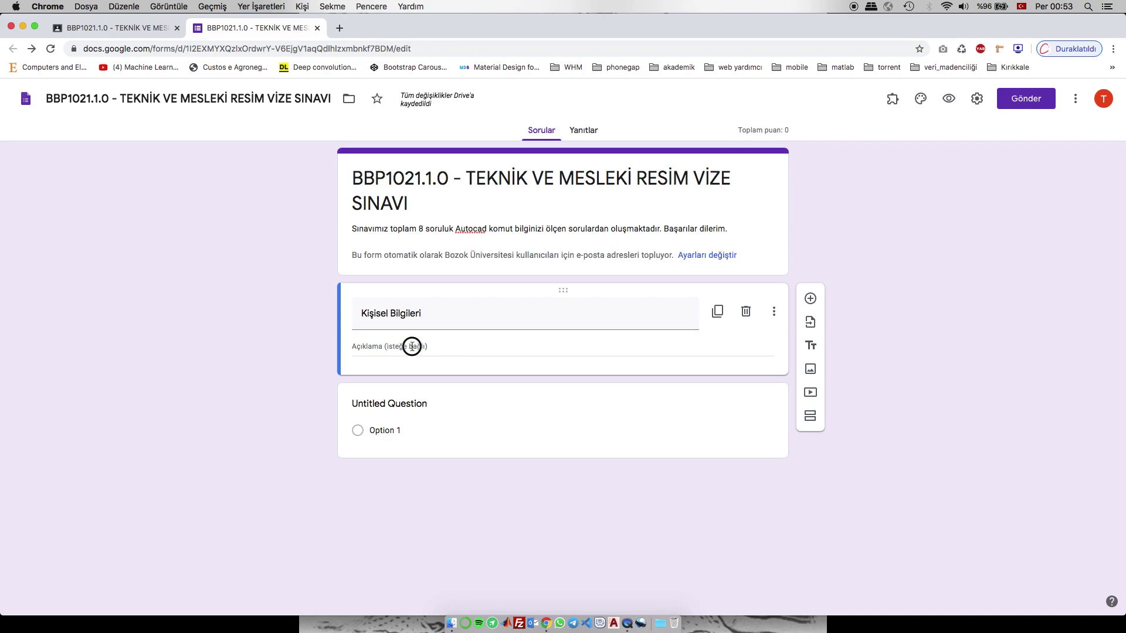
left_click(273, 353)
left_click(809, 300)
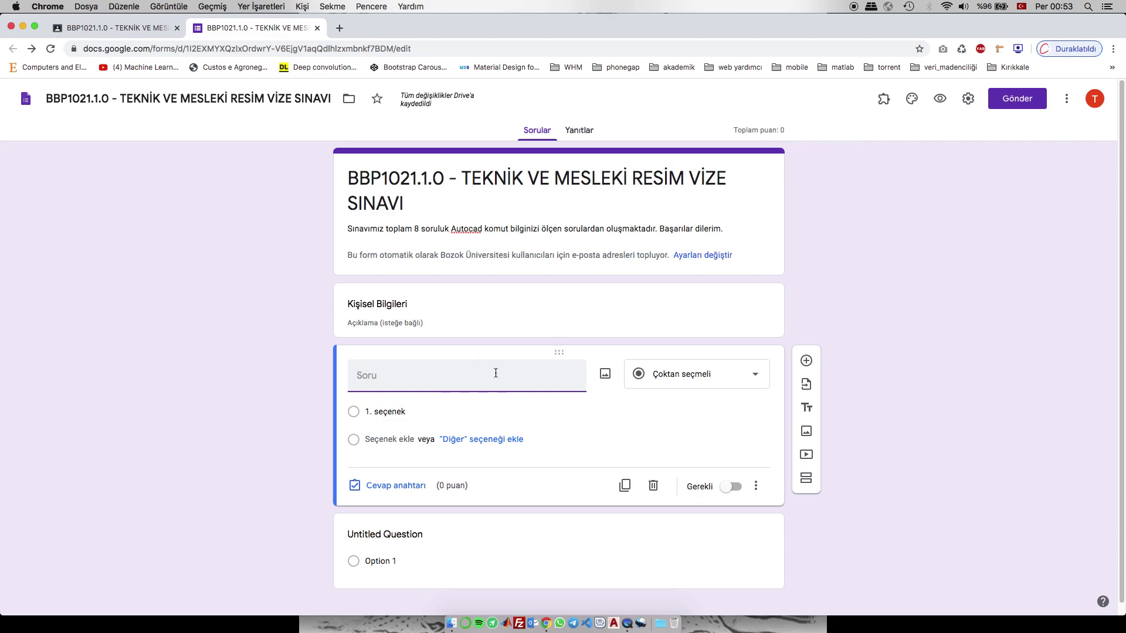
left_click(416, 307)
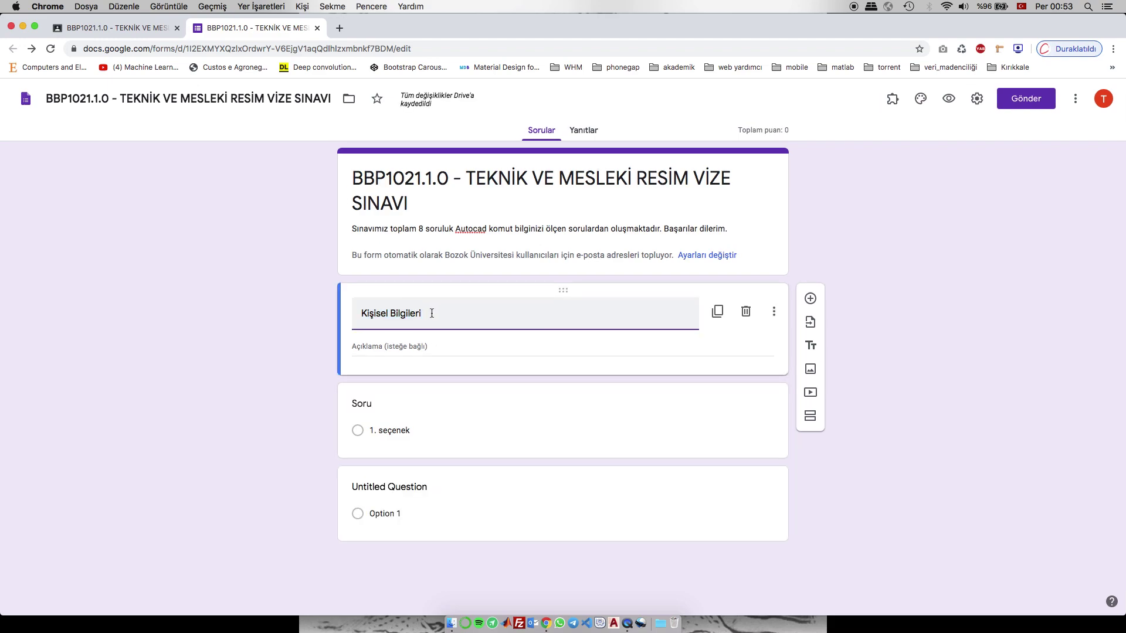
- Name the blank question under Kişisel Bilgiler "Adı Soyadı", with a Kısa yanıt answer, and make it required
left_click(429, 405)
type("Adı Soyadı")
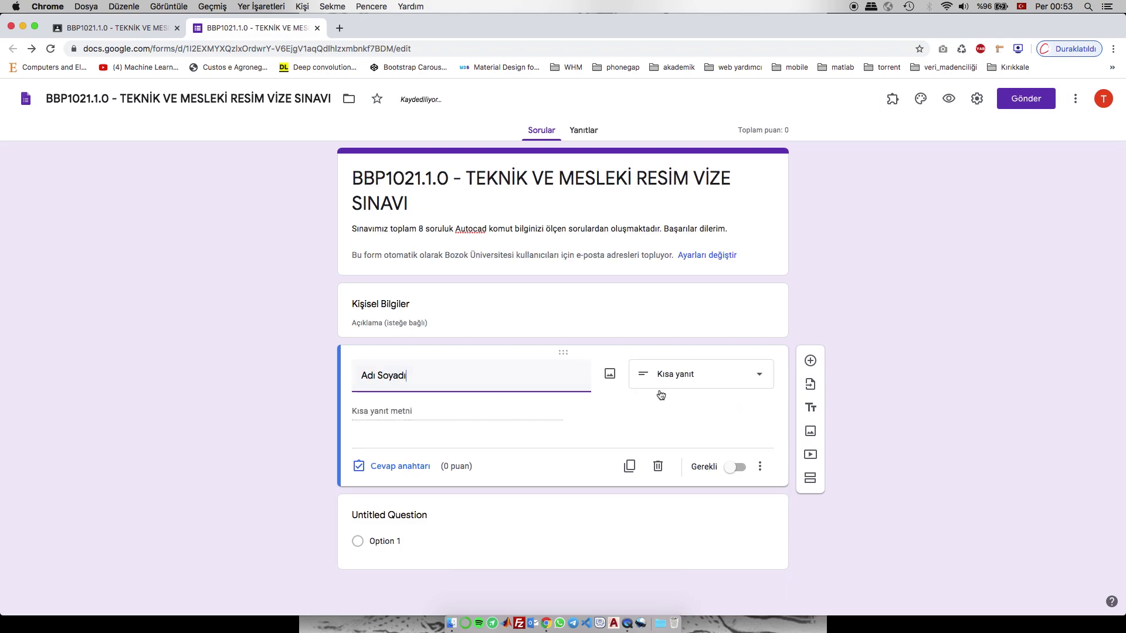
left_click(739, 469)
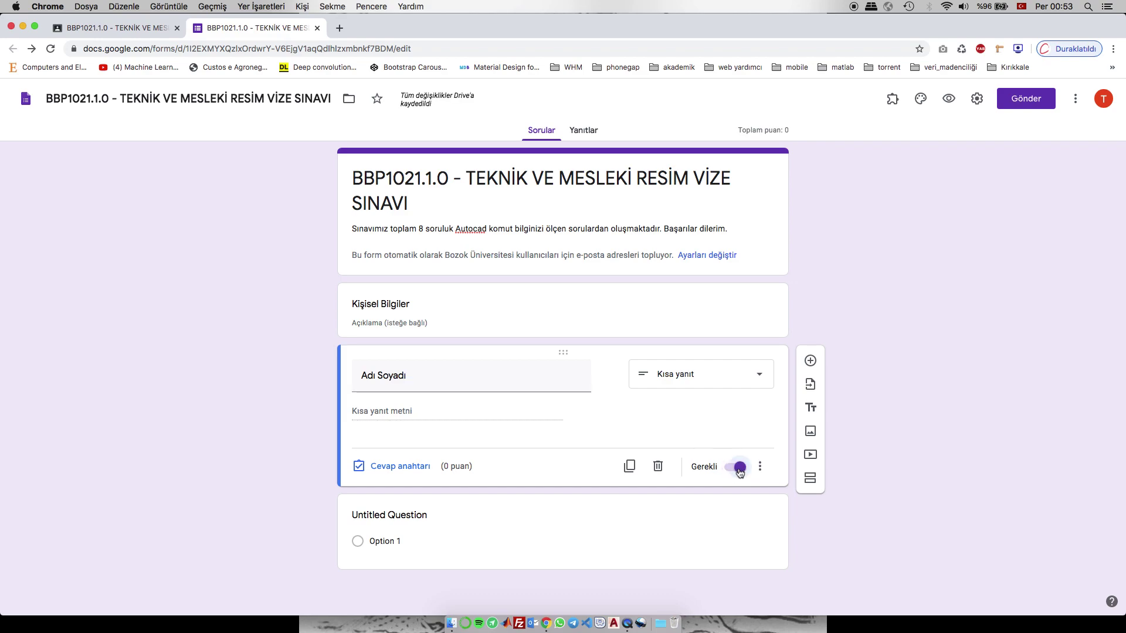
- Add a question "Okul Numarası" below Adı Soyadı with the Kısa yanıt answer type
left_click(810, 361)
scroll(264, 463, "down", 2)
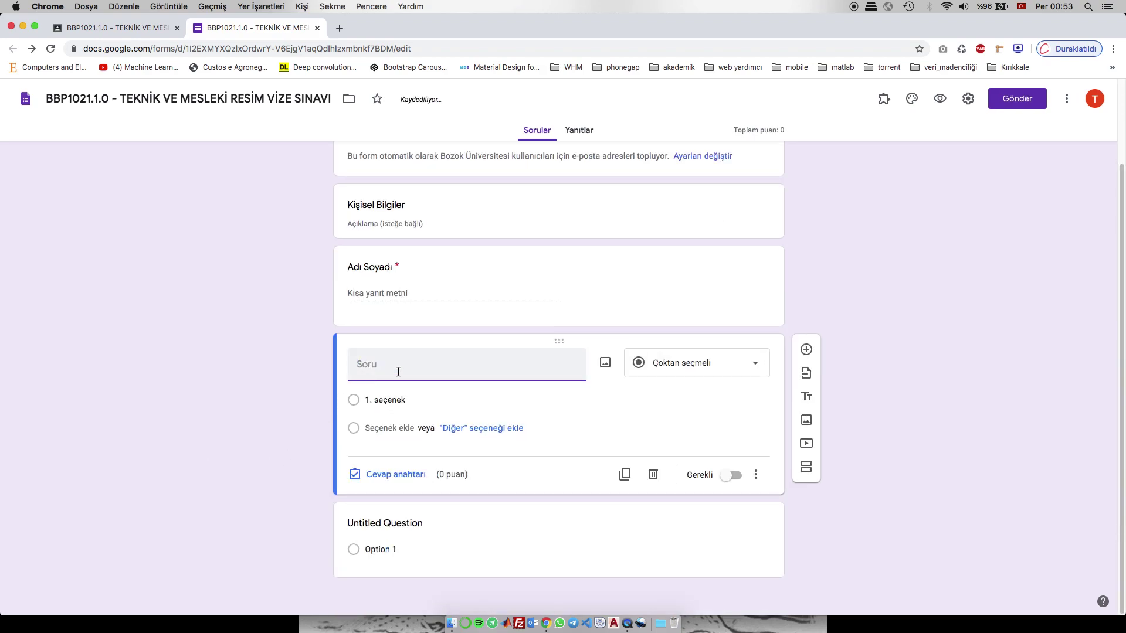
type("Okul Numarası")
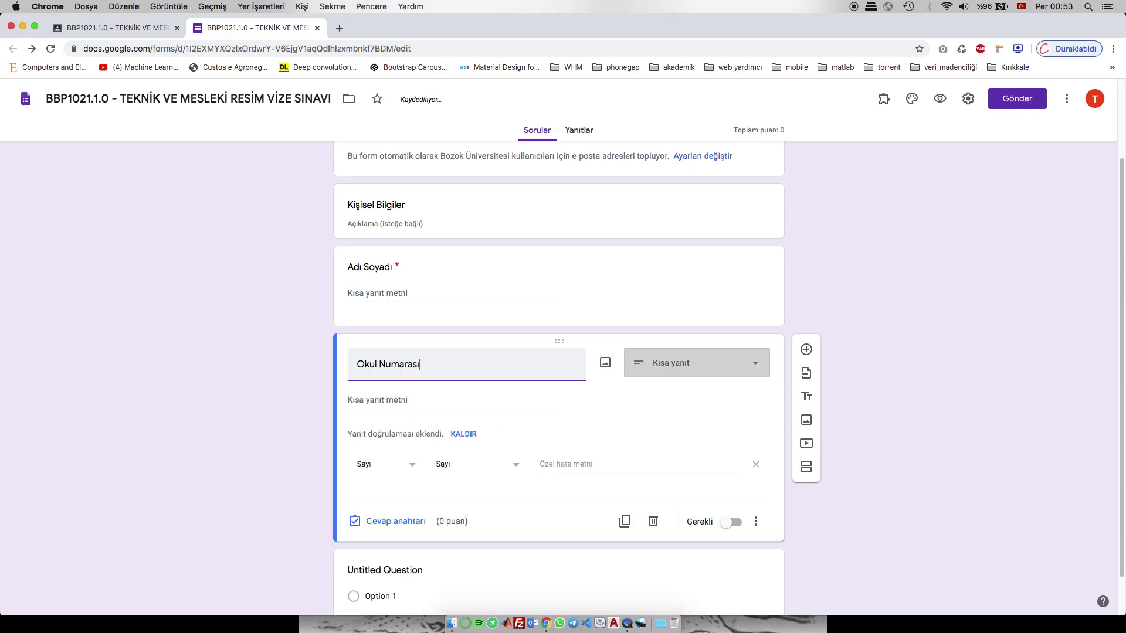
left_click(693, 369)
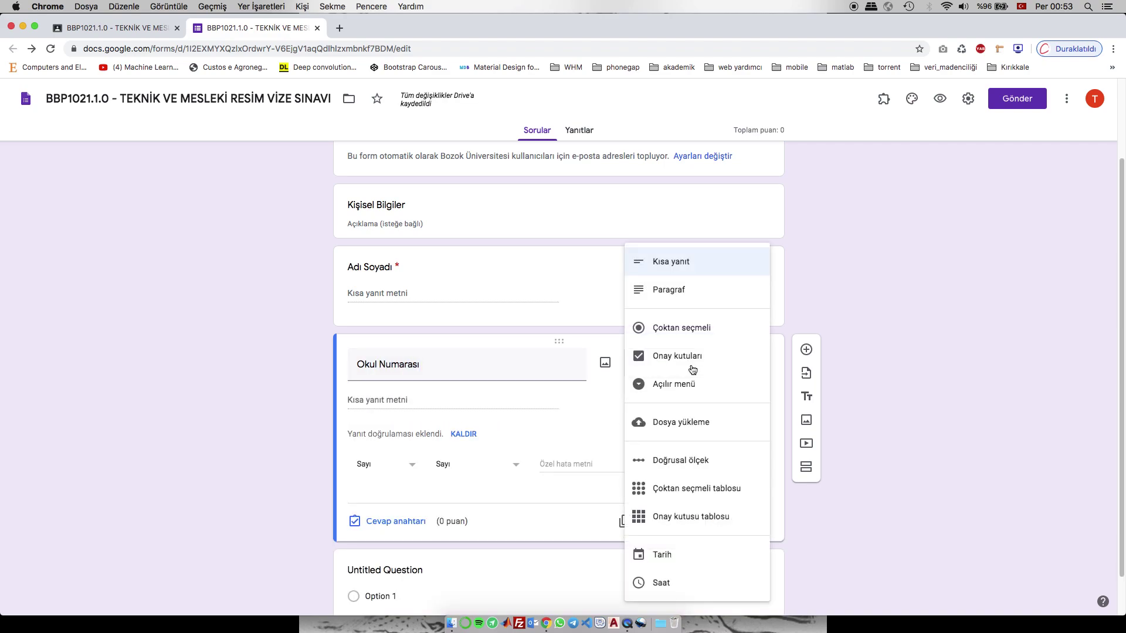
left_click(674, 264)
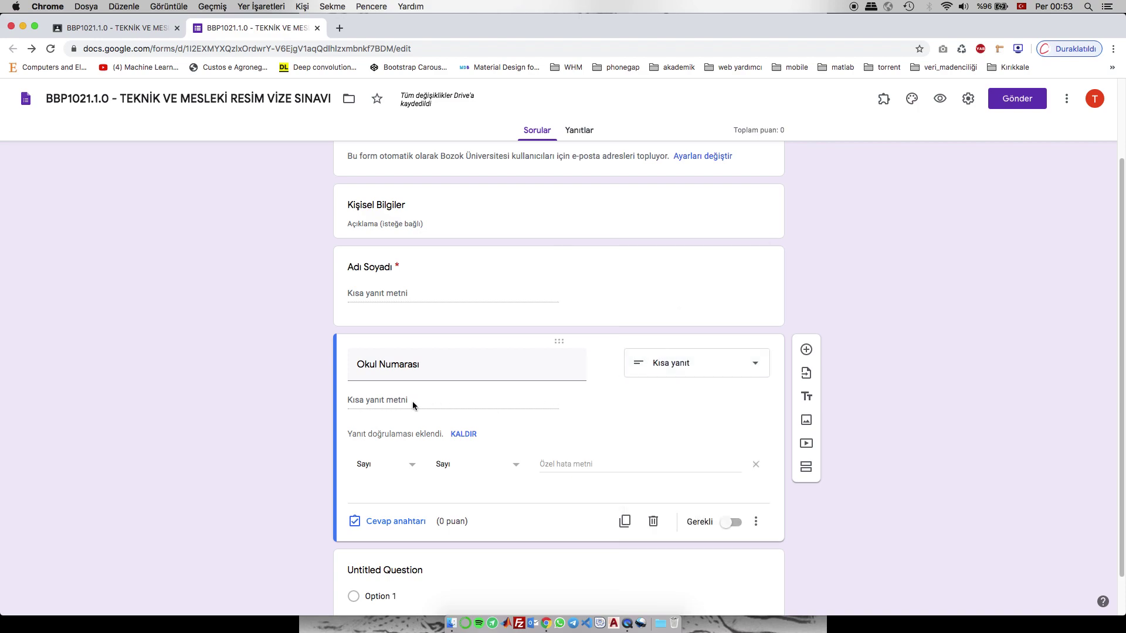
- Remove the response validation from the Okul Numarası question and make it required
left_click_drag(372, 434, 435, 434)
left_click(441, 434)
left_click(461, 436)
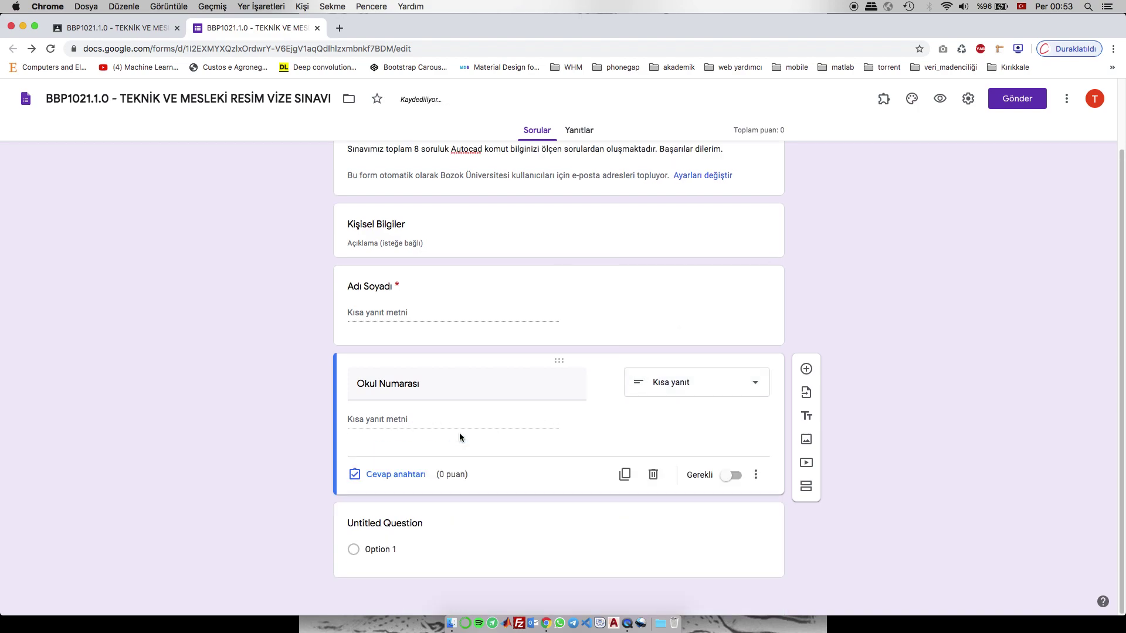
left_click(732, 476)
- Preview the form to check how the Kişisel Bilgiler heading and the questions are arranged, and close the preview
scroll(853, 499, "up", 1)
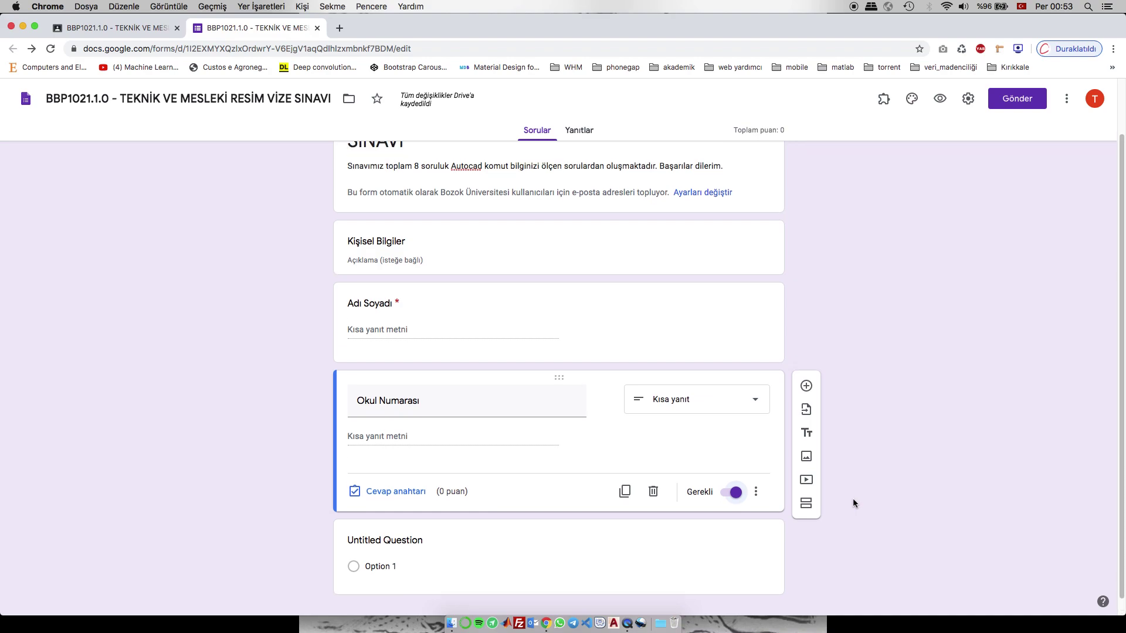
scroll(404, 256, "up", 3)
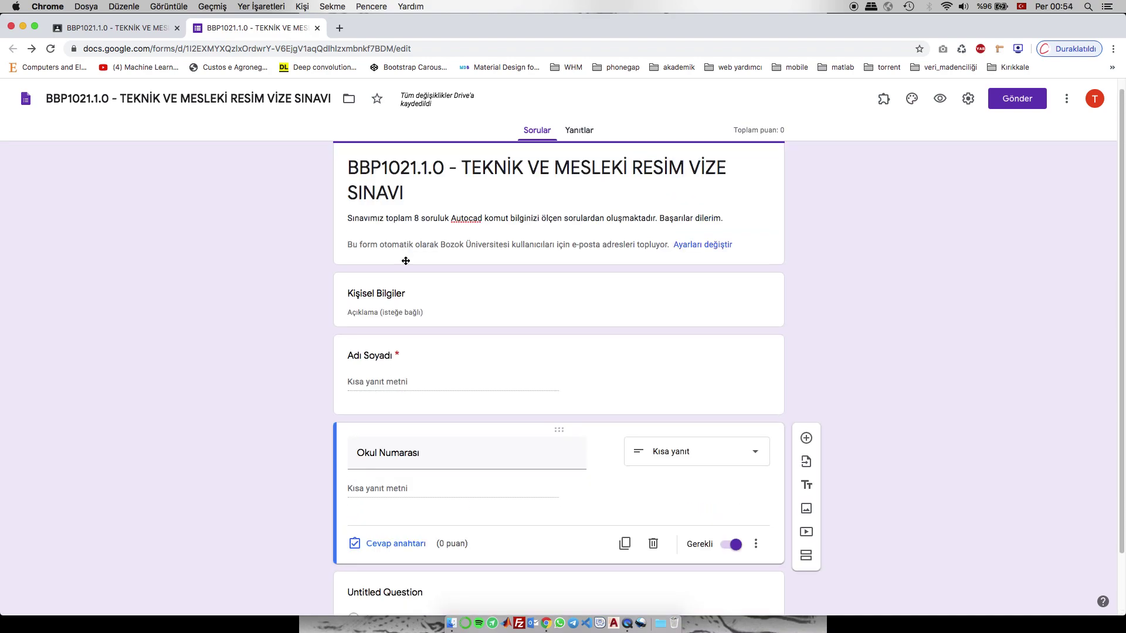
scroll(405, 257, "down", 3)
scroll(277, 352, "up", 3)
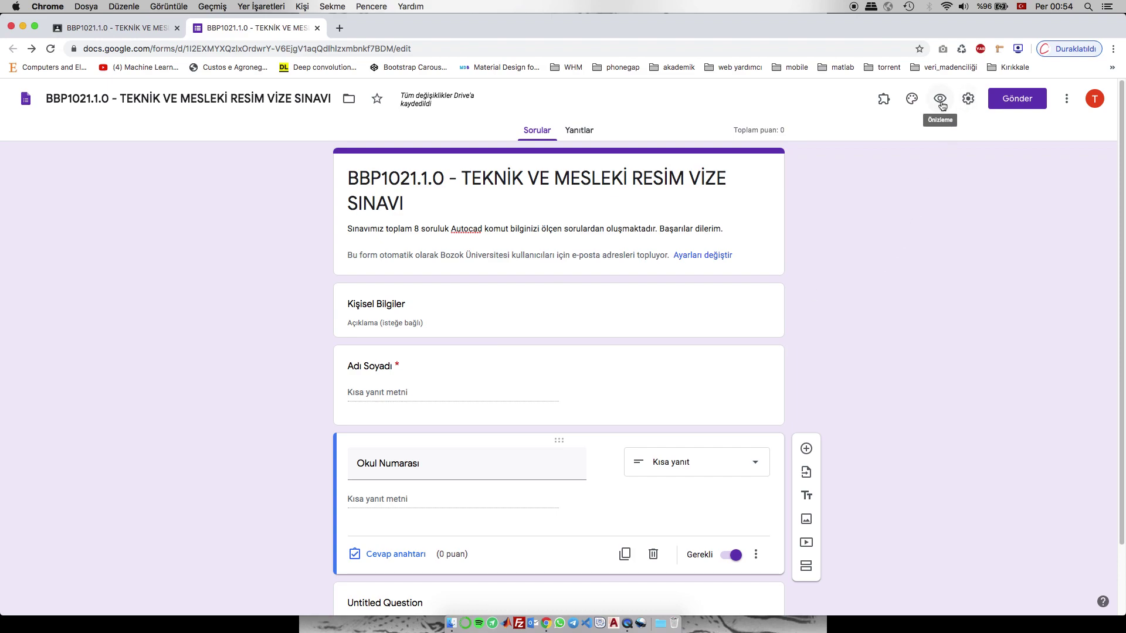
left_click(940, 100)
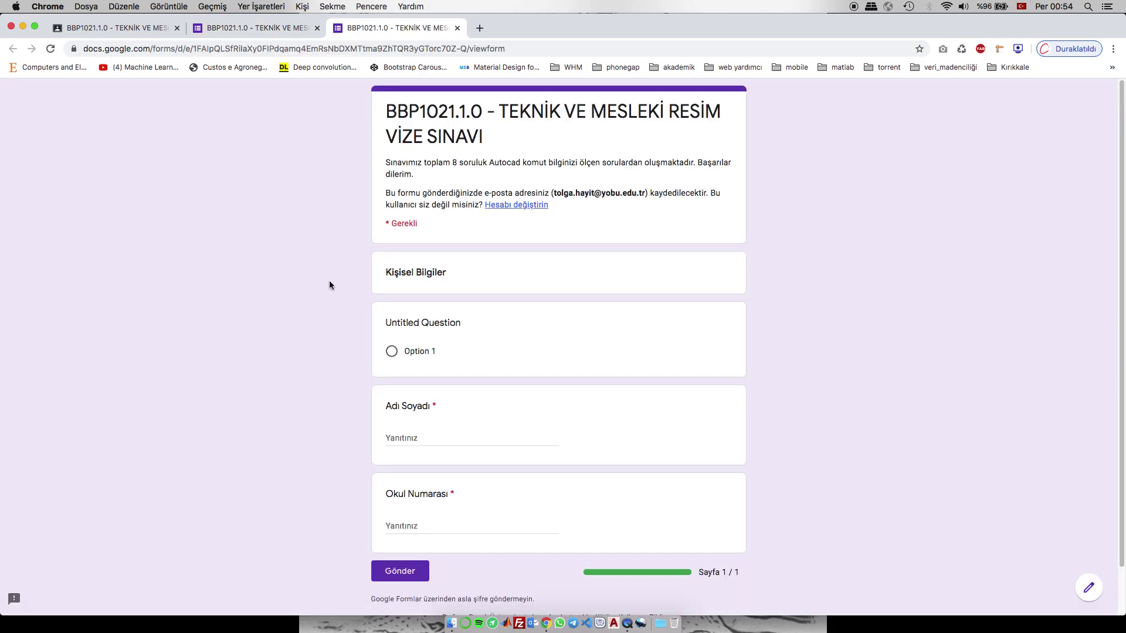
scroll(303, 317, "down", 2)
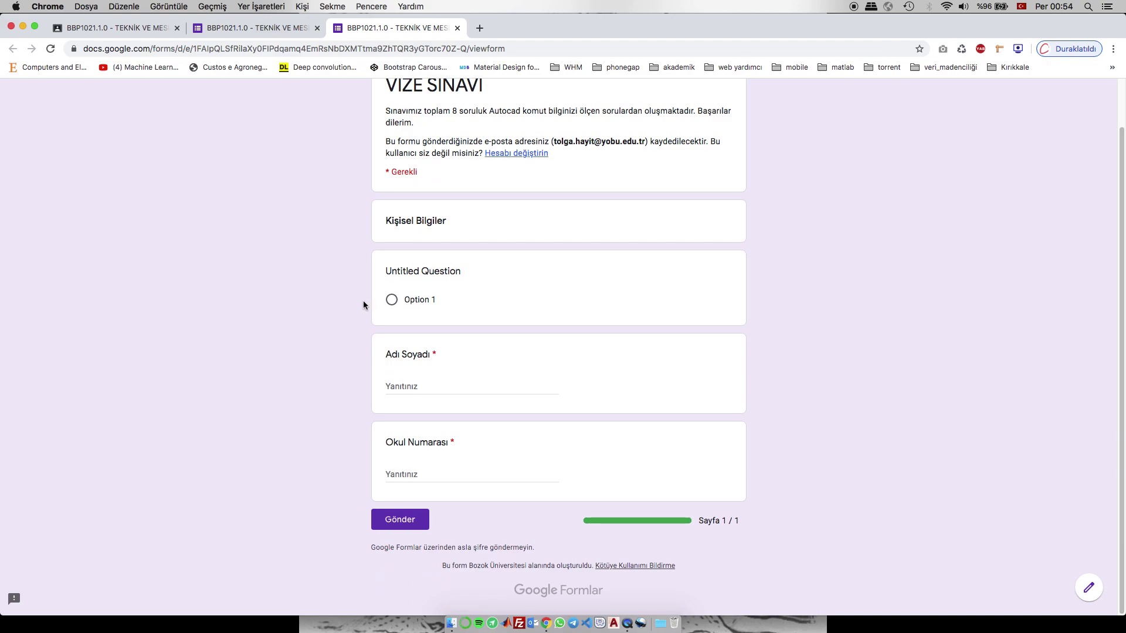
left_click_drag(399, 268, 459, 276)
left_click(460, 276)
scroll(494, 409, "up", 1)
scroll(494, 413, "down", 2)
left_click(458, 28)
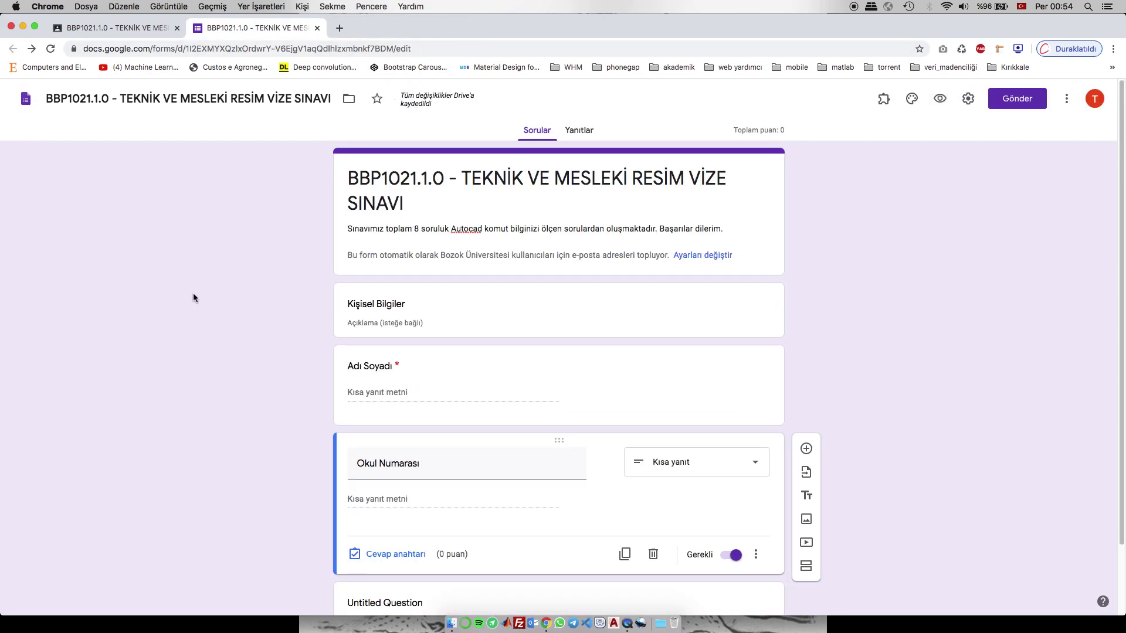
- Insert a new section after the Okul Numarası question and title it "Sorular"
scroll(197, 311, "down", 3)
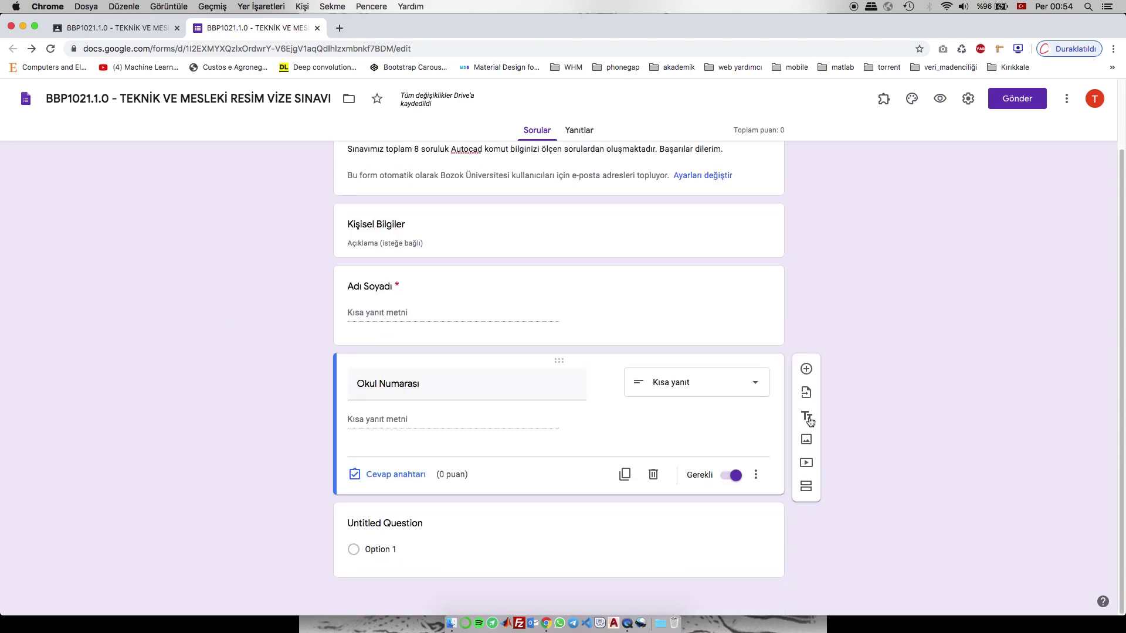
left_click(806, 487)
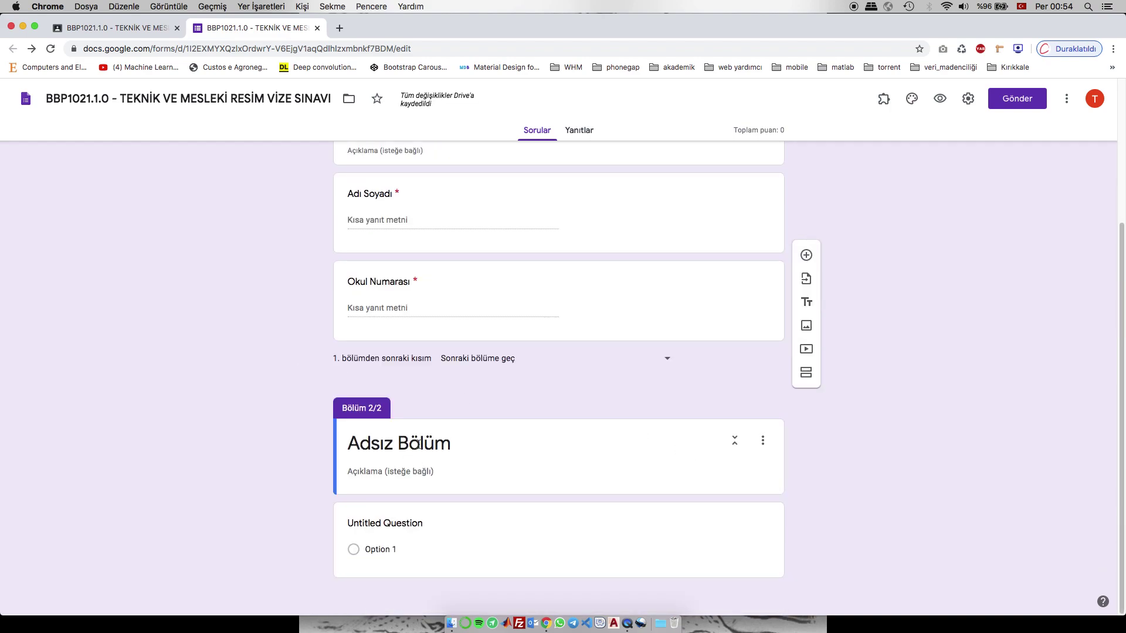
left_click(409, 452)
type("Sorular")
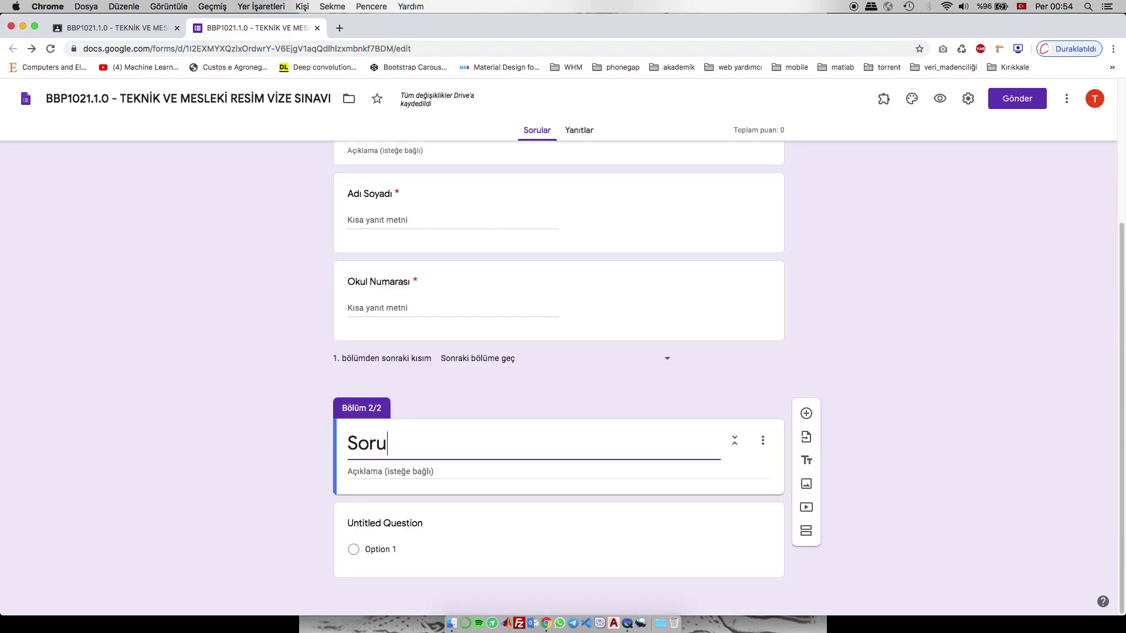
left_click(219, 438)
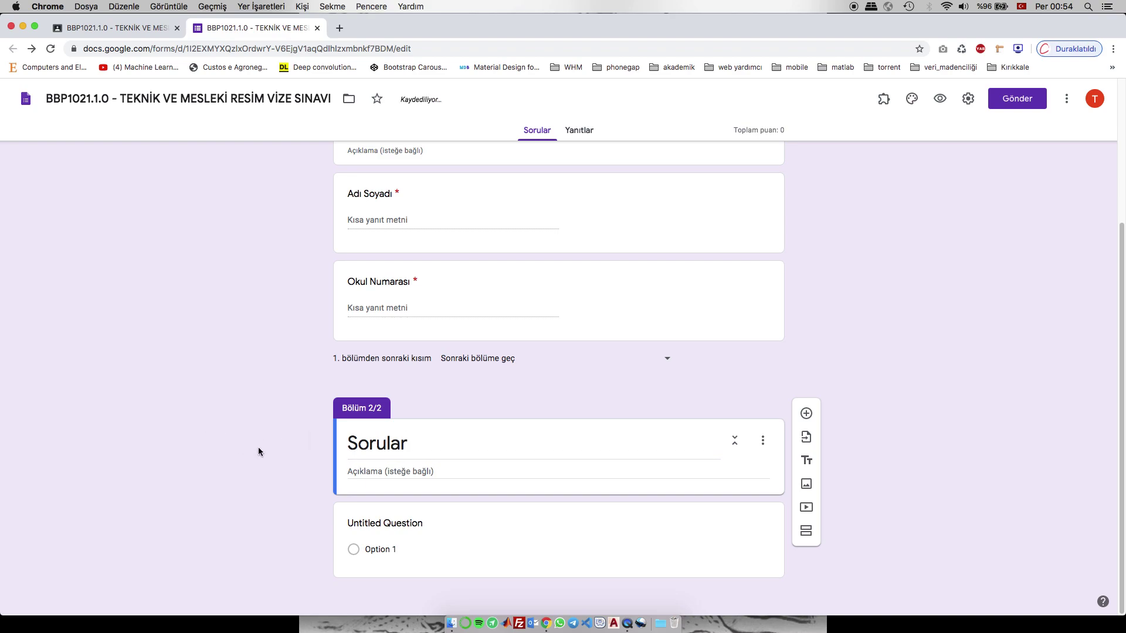
- Rename the untitled multiple-choice question in the Sorular section to "birinci soru"
left_click(409, 523)
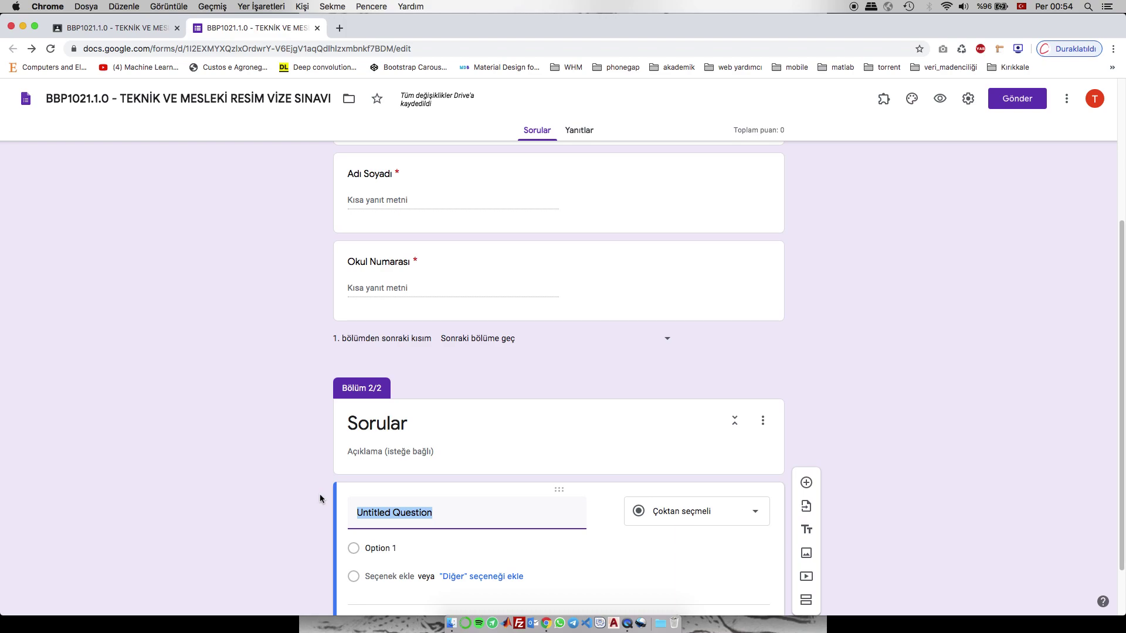
type("b")
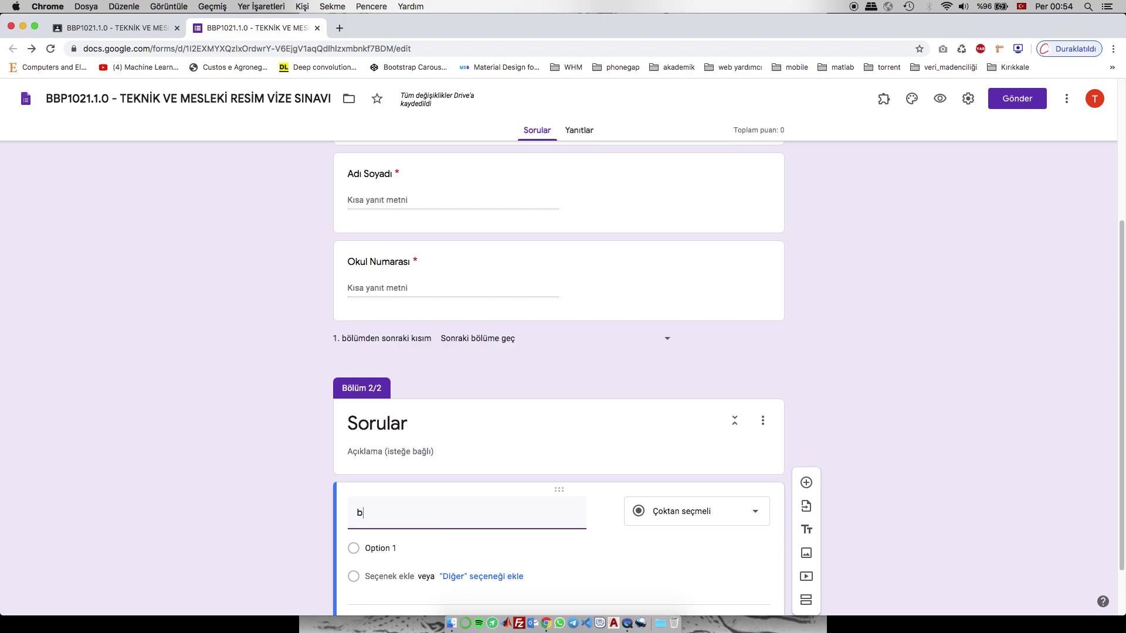
type("irinci soru")
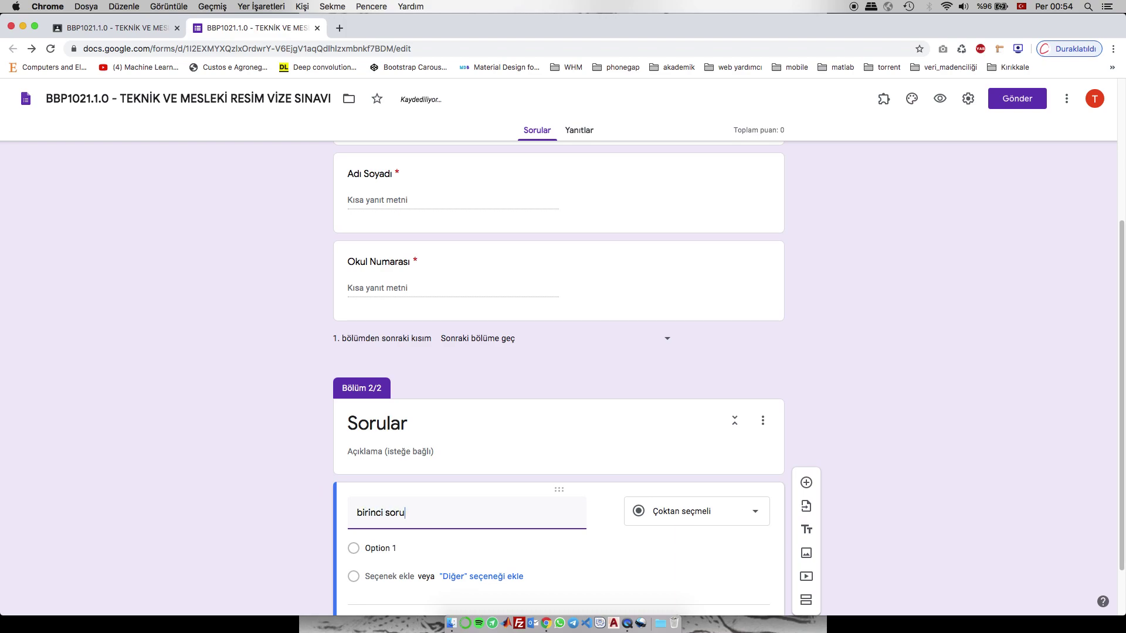
left_click(233, 485)
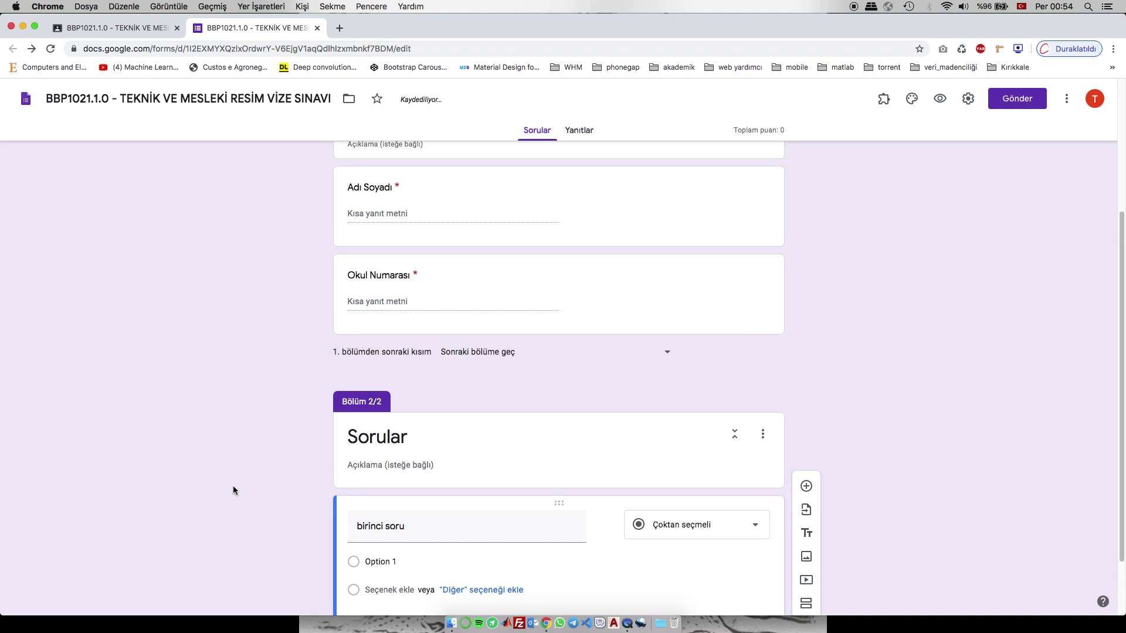
scroll(233, 486, "down", 2)
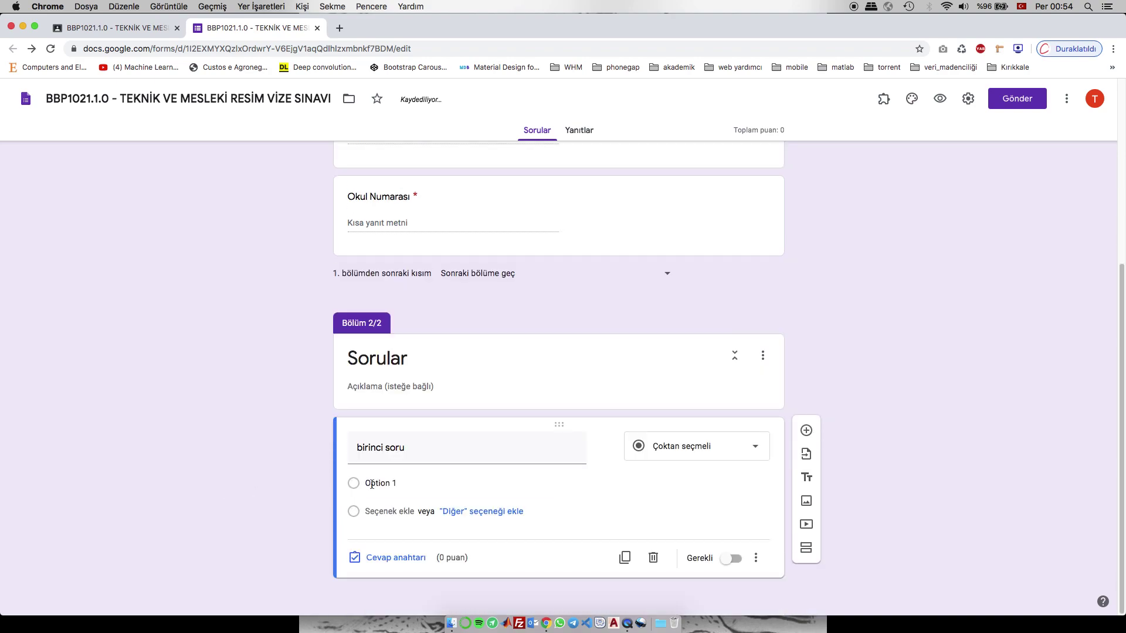
- Preview the two-section form and try to continue past the first page with the required questions left blank
left_click(940, 100)
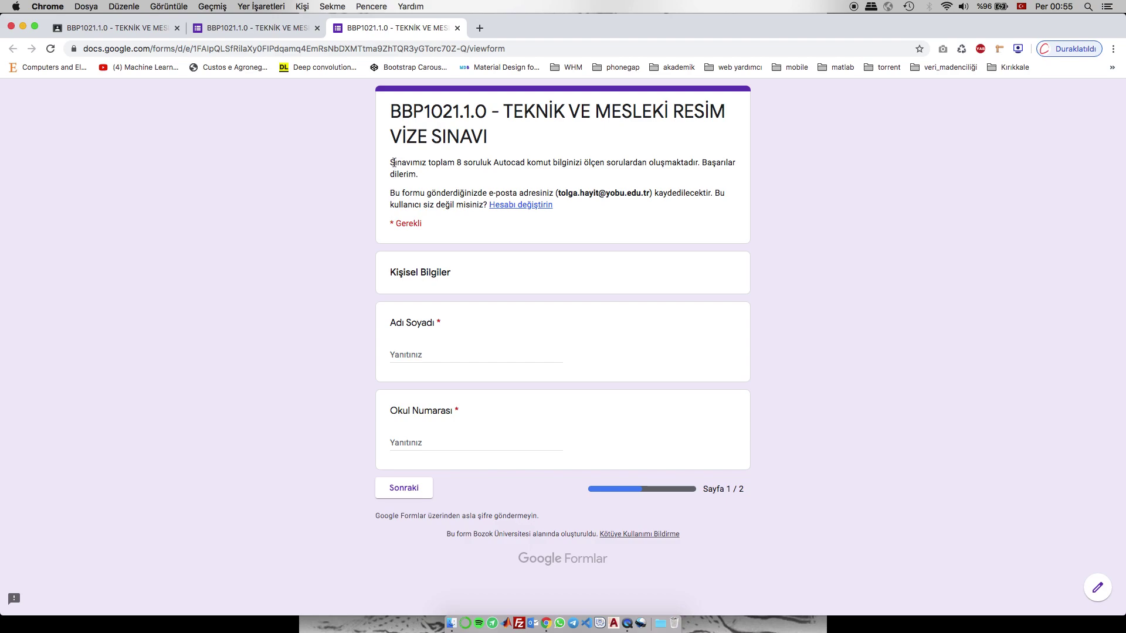
left_click_drag(395, 162, 420, 171)
left_click(420, 171)
left_click(410, 492)
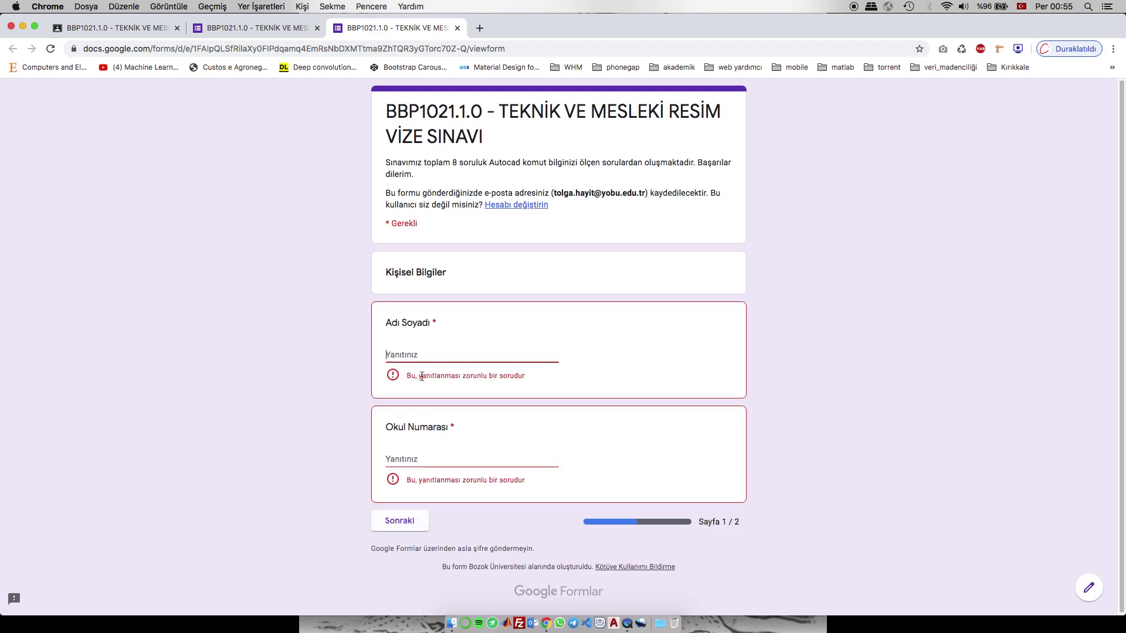
left_click_drag(422, 377, 526, 373)
left_click(526, 373)
- Answer Adı Soyadı with "asdsa" and Okul Numarası with "asdasda" in the preview, and continue to the Sorular page
left_click(458, 359)
type("asdsa")
left_click(450, 442)
type("asdasda")
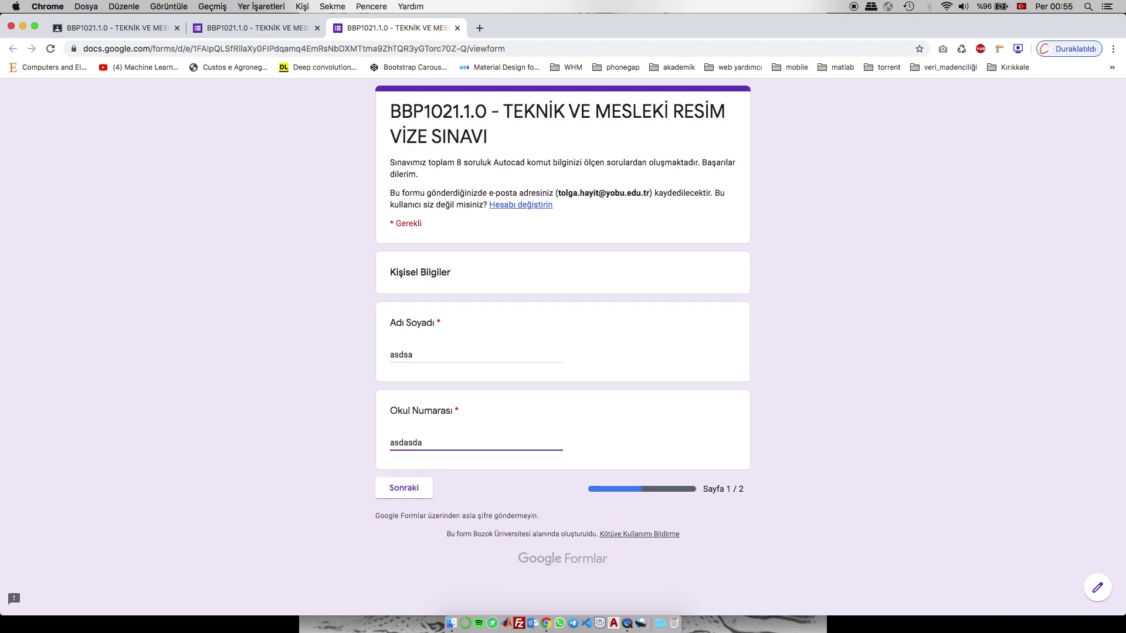
left_click(411, 487)
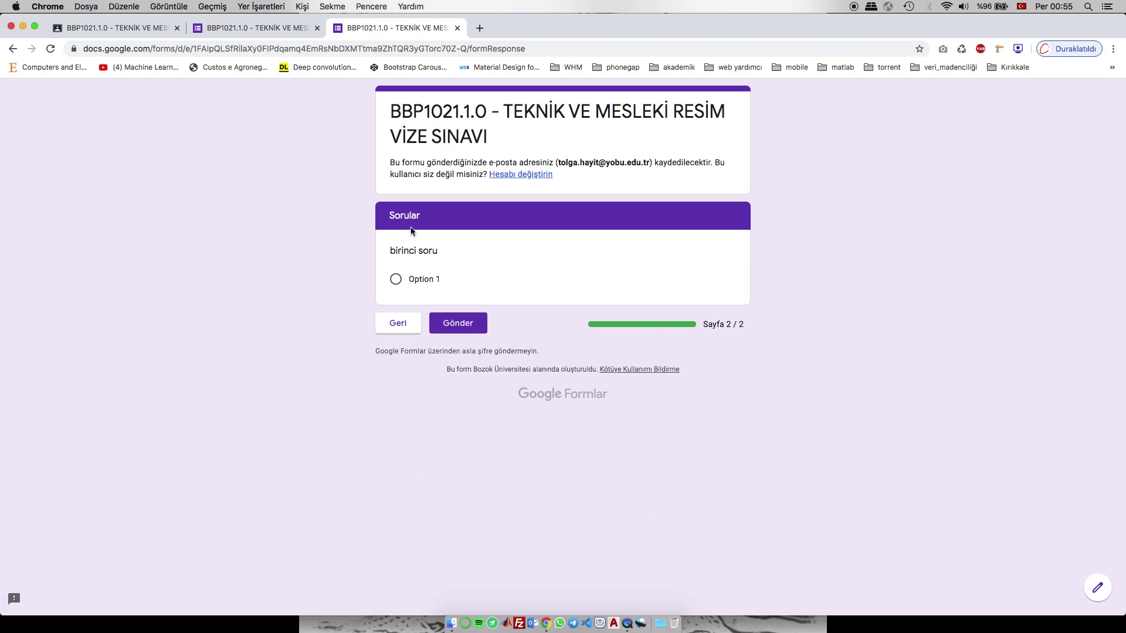
- Submit the test response from the Sorular page, check the confirmation message, and close the form preview
left_click(464, 328)
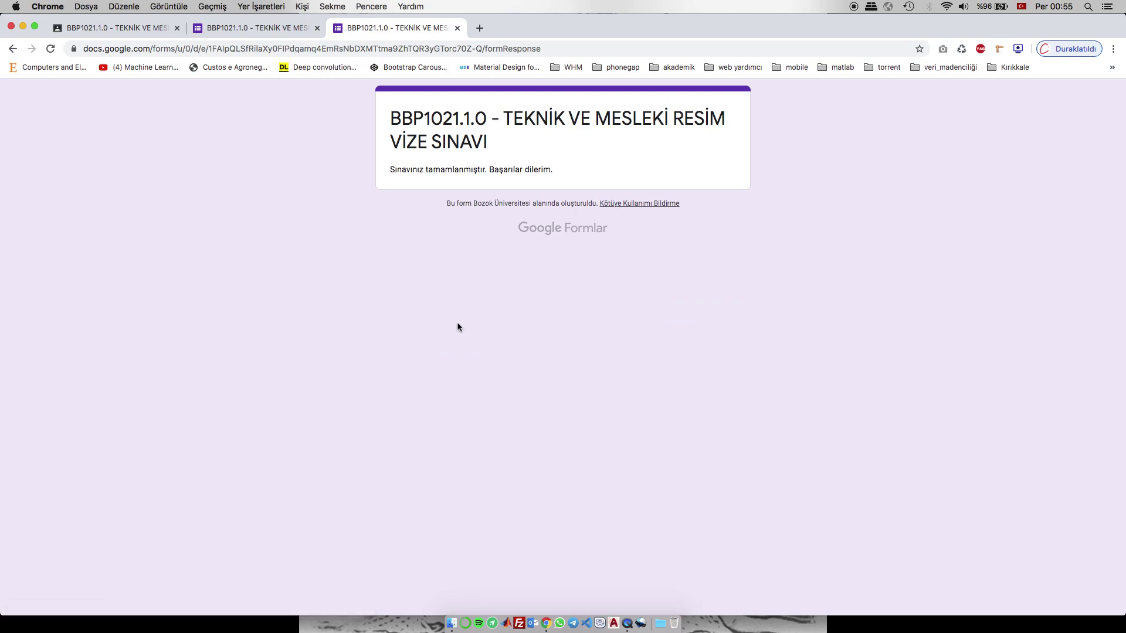
left_click_drag(389, 170, 563, 172)
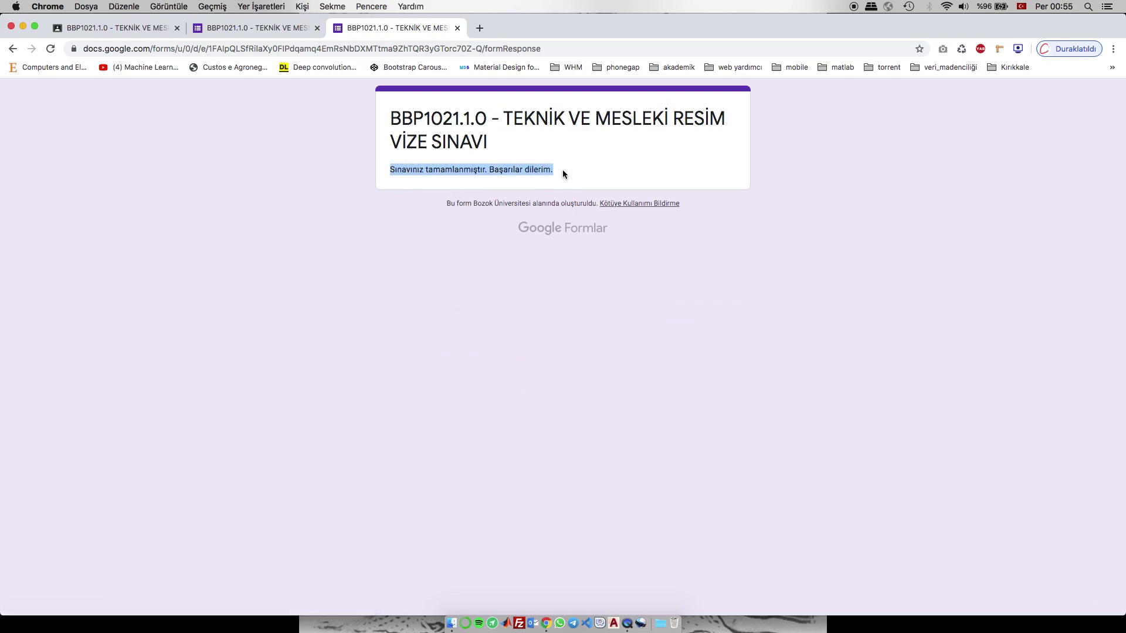
left_click(563, 172)
left_click(458, 28)
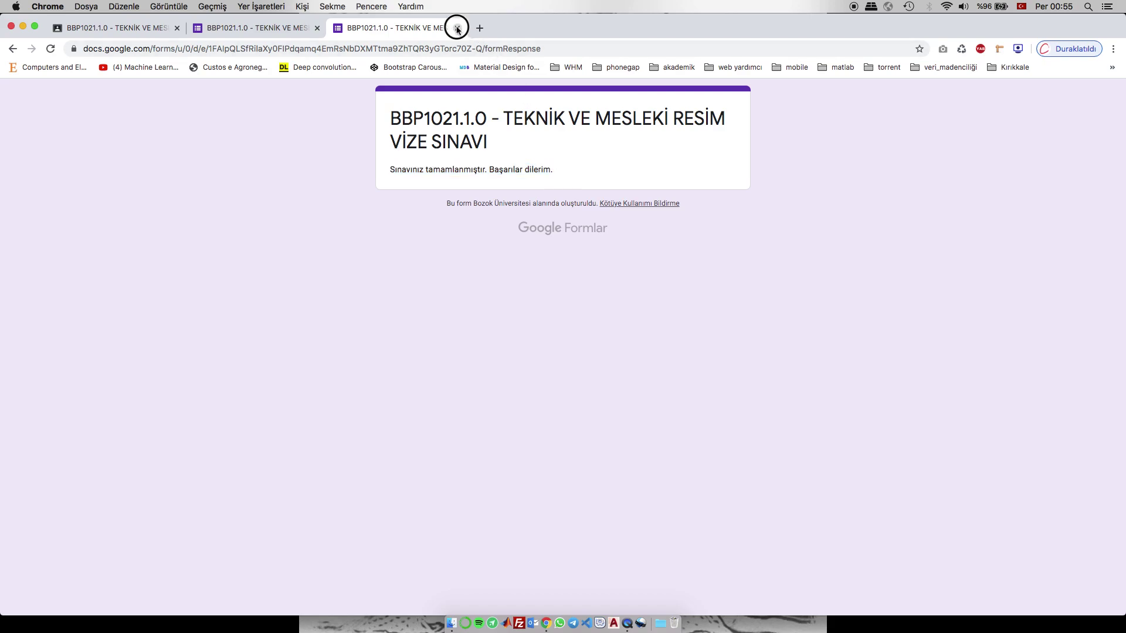
- Replace the "birinci soru" title with "Aşağıdaki komutlardan hangisi "daire" çizmemizi sağlar?"
left_click(421, 453)
key("super+a")
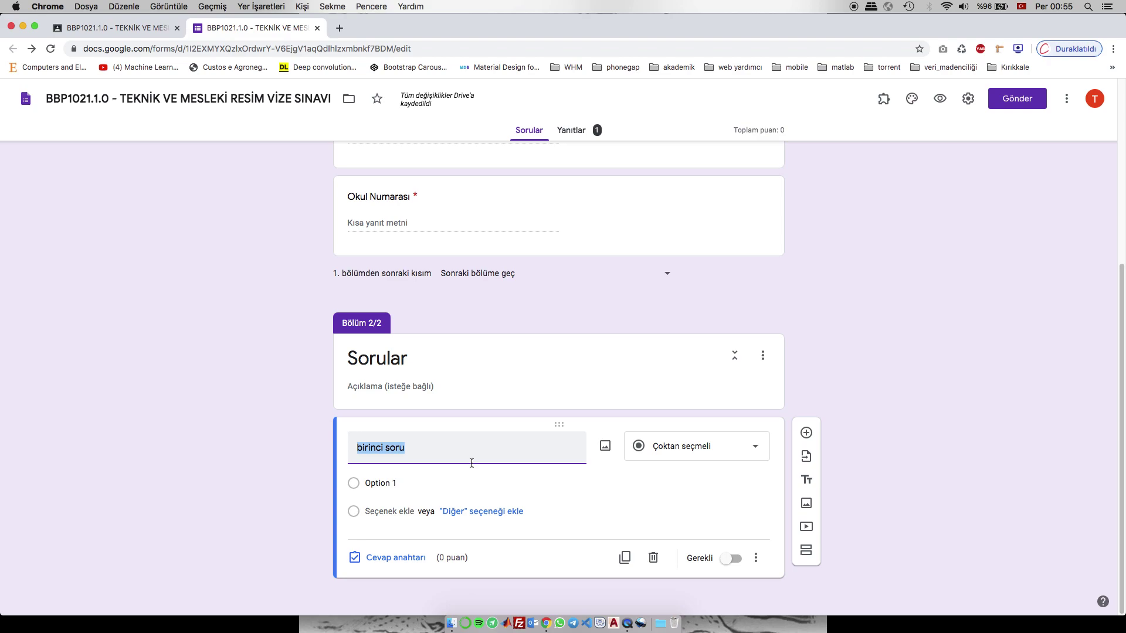
type("Aşağı")
type("daki komutla")
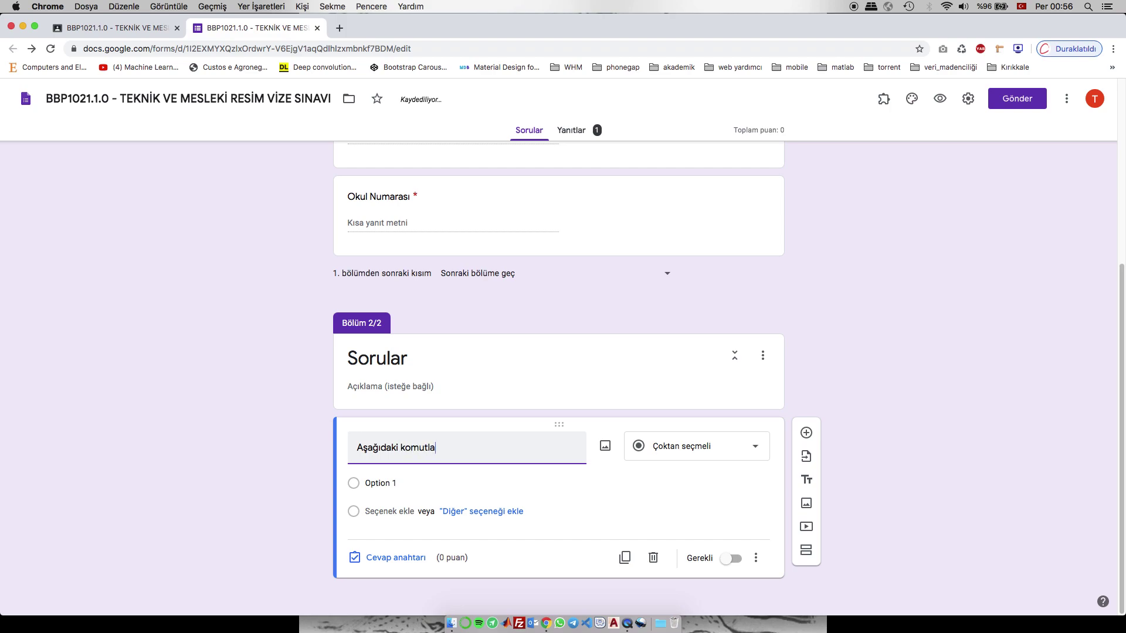
type("rdan hangisi ")
type("daire")
key("BackSpace")
key("BackSpace")
key("BackSpace")
key("BackSpace")
key("BackSpace")
type("daire\" çizmemizi")
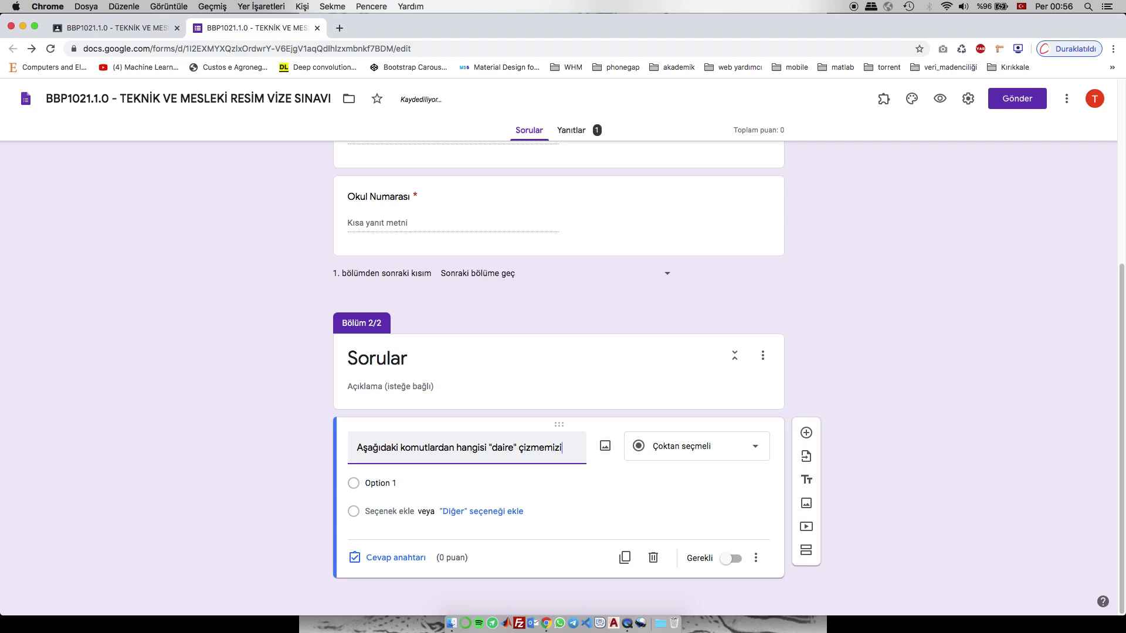
type(" sağlar?")
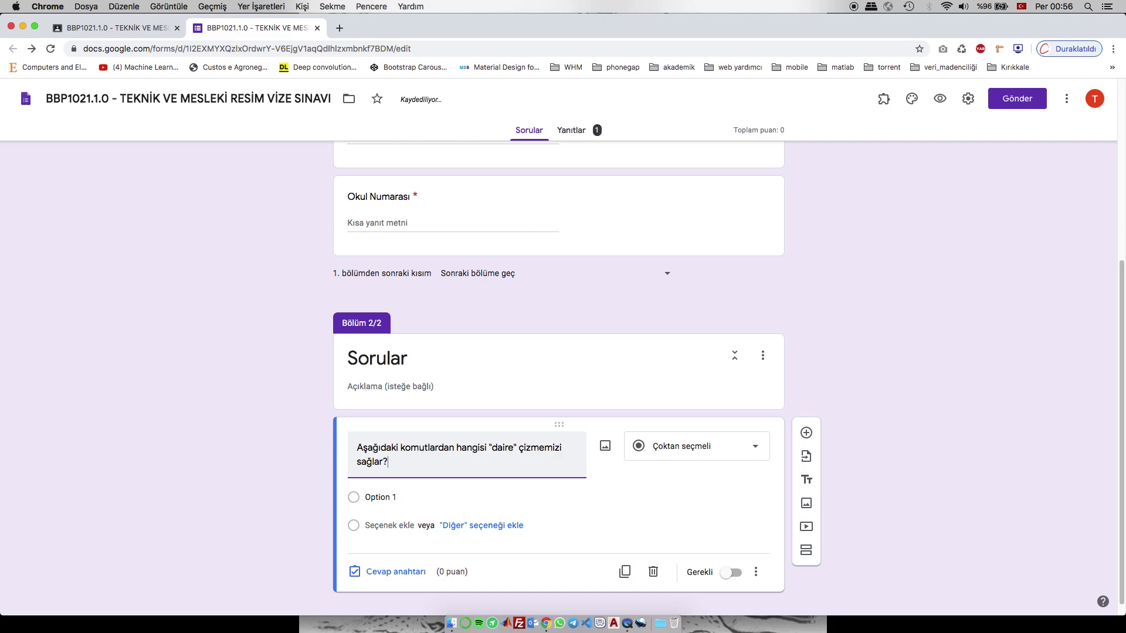
left_click(613, 477)
scroll(661, 465, "down", 1)
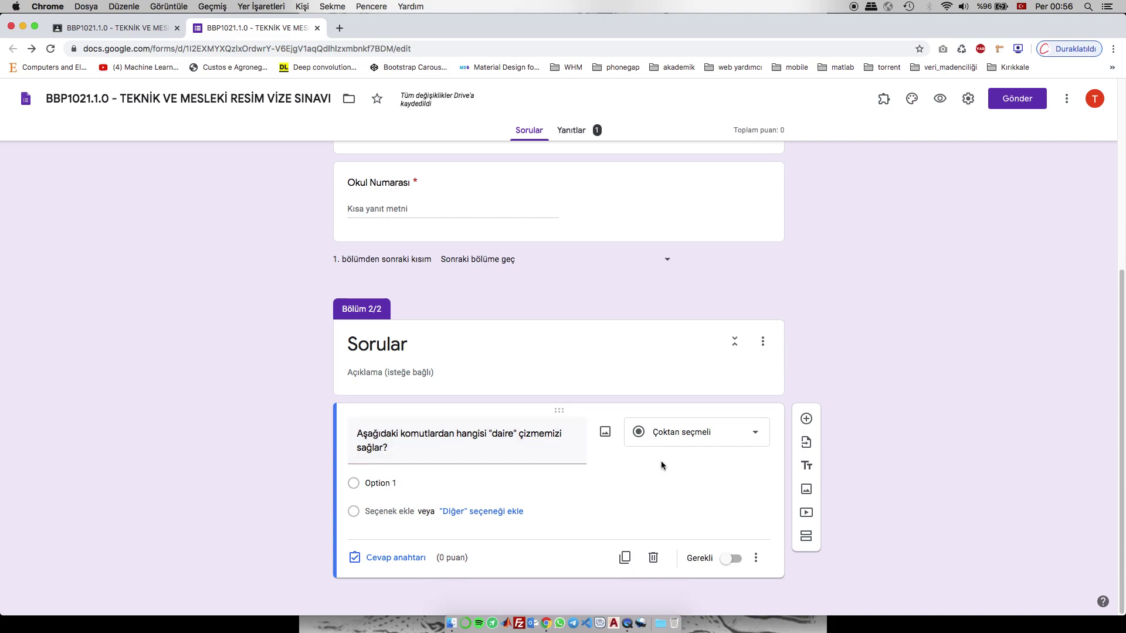
- Keep the question type as Çoktan seçmeli and enter the options Arc, Ellipse, Circle, Rectangle and Polygon
left_click(693, 434)
left_click(685, 328)
left_click(364, 483)
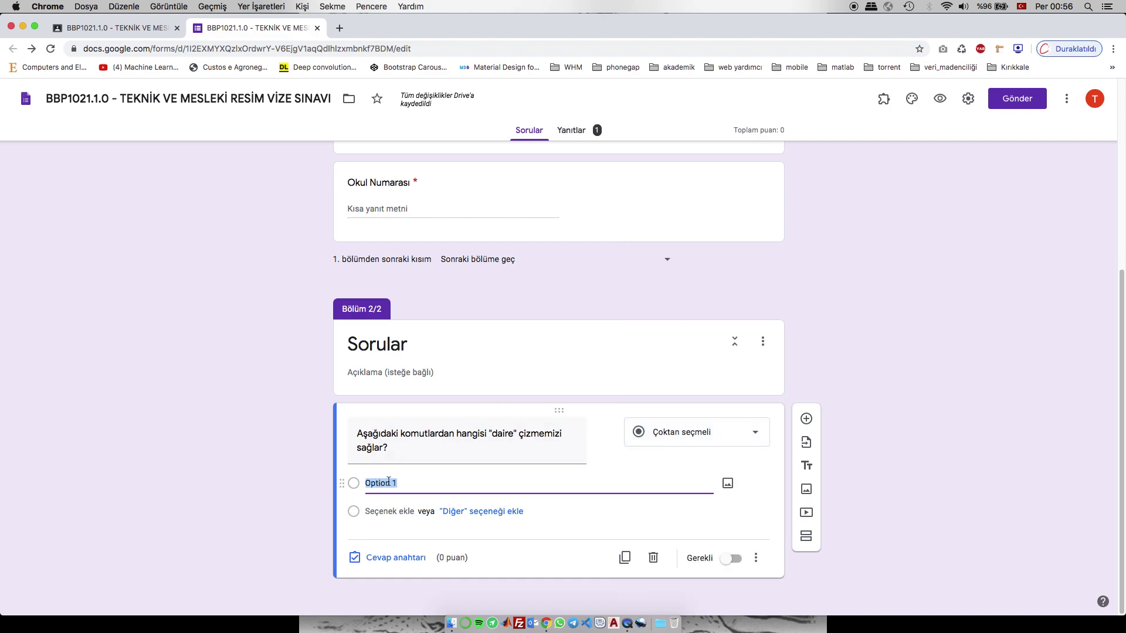
type("Arc")
left_click(385, 507)
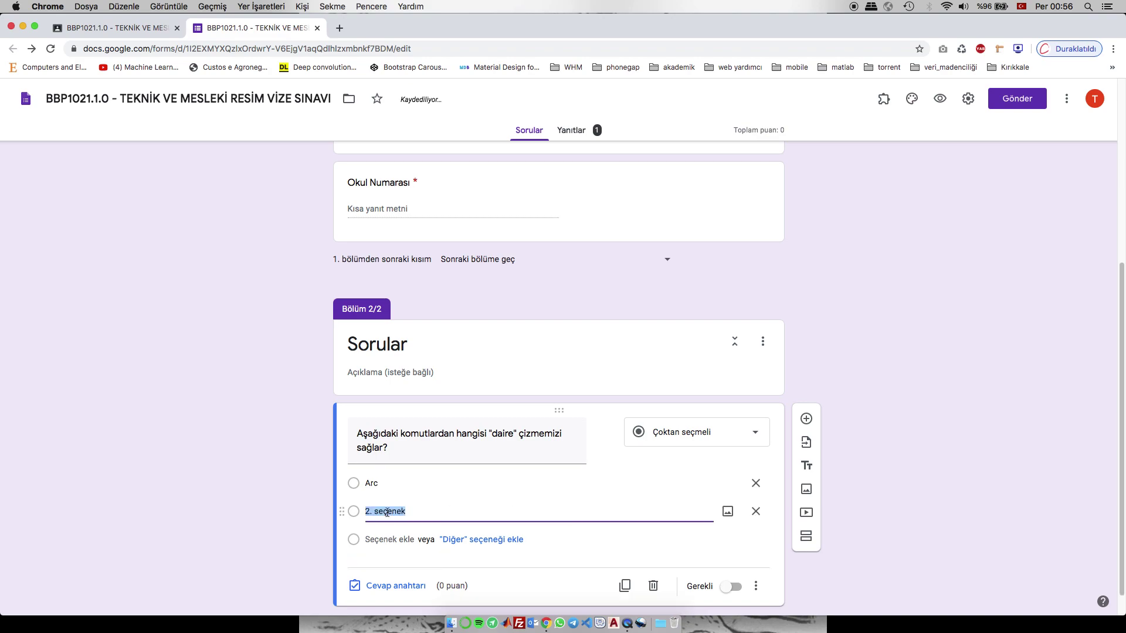
type("Ellipse")
left_click(376, 536)
type("Circle")
left_click(386, 566)
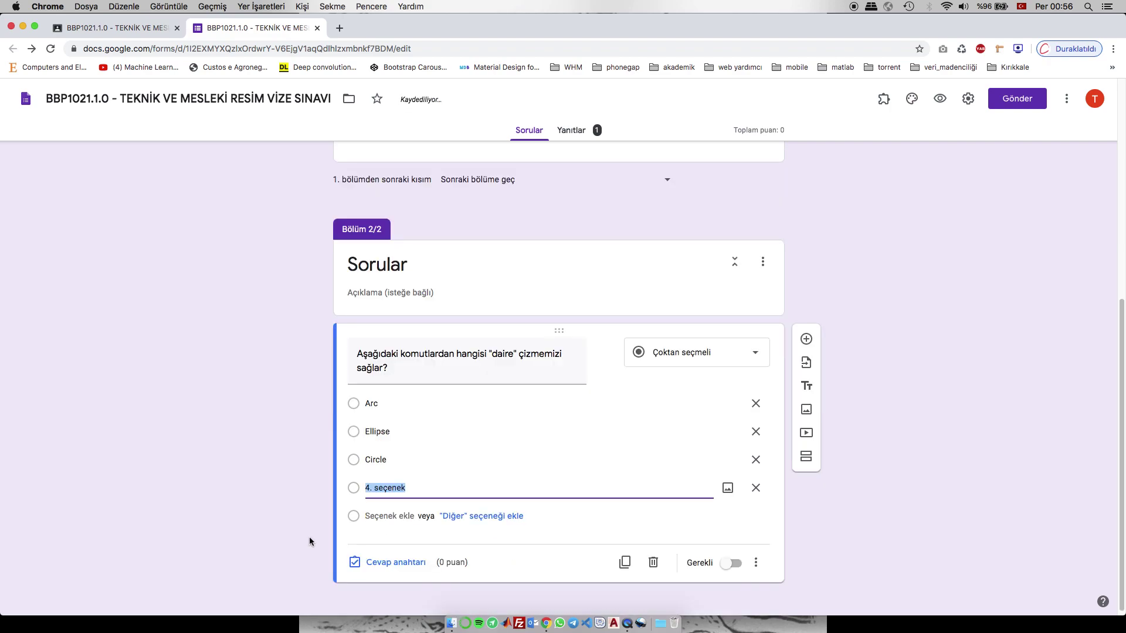
type("Rectangle")
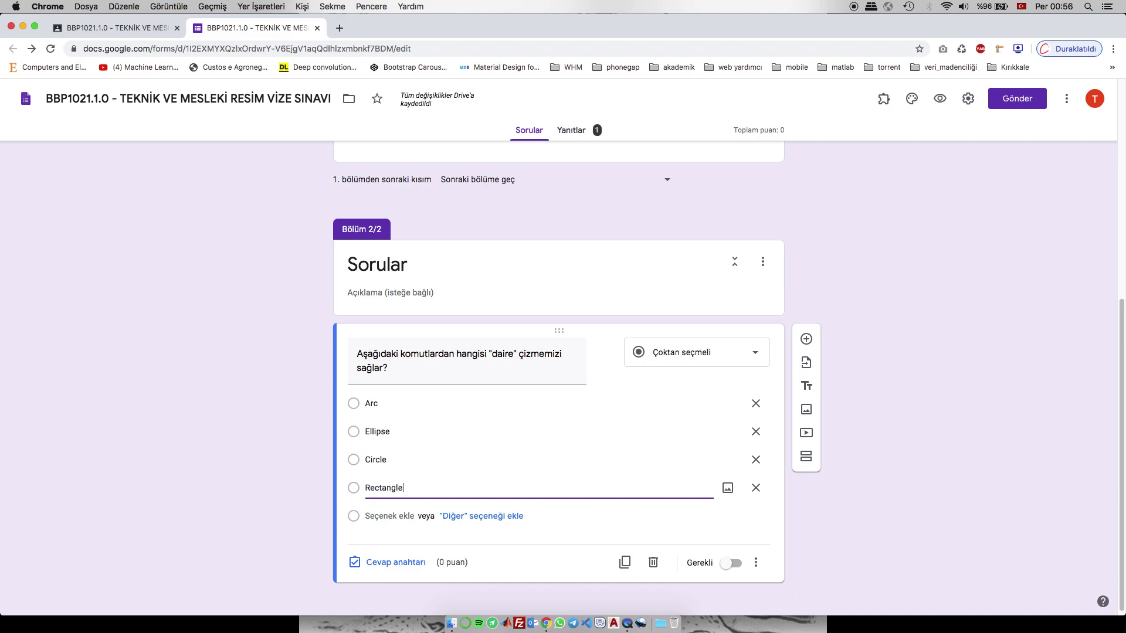
left_click(376, 516)
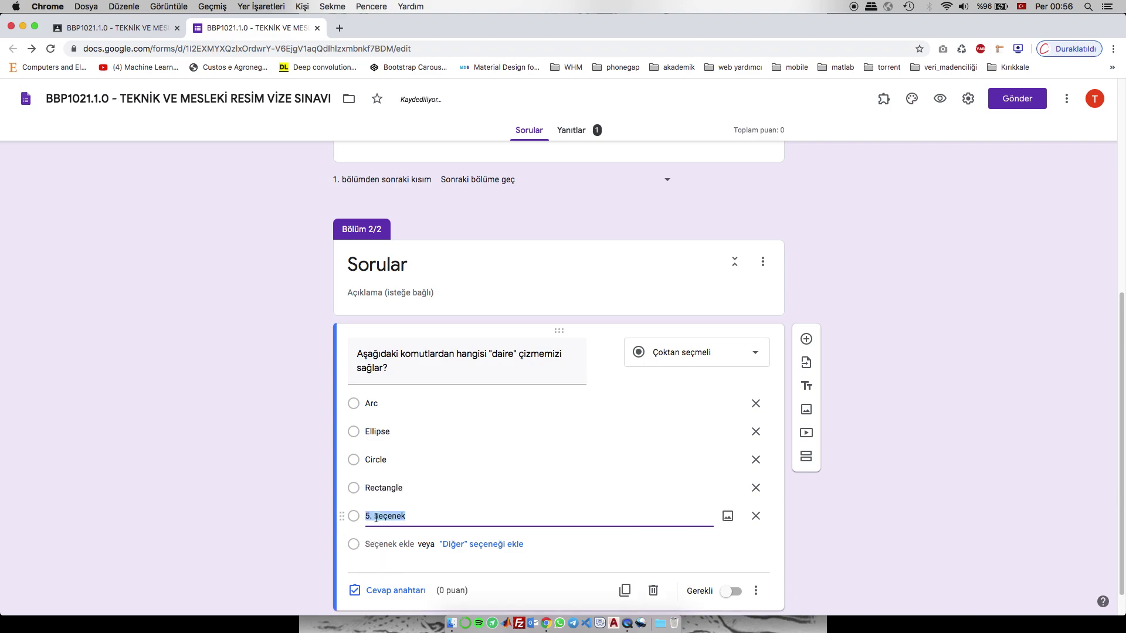
type("Polygon")
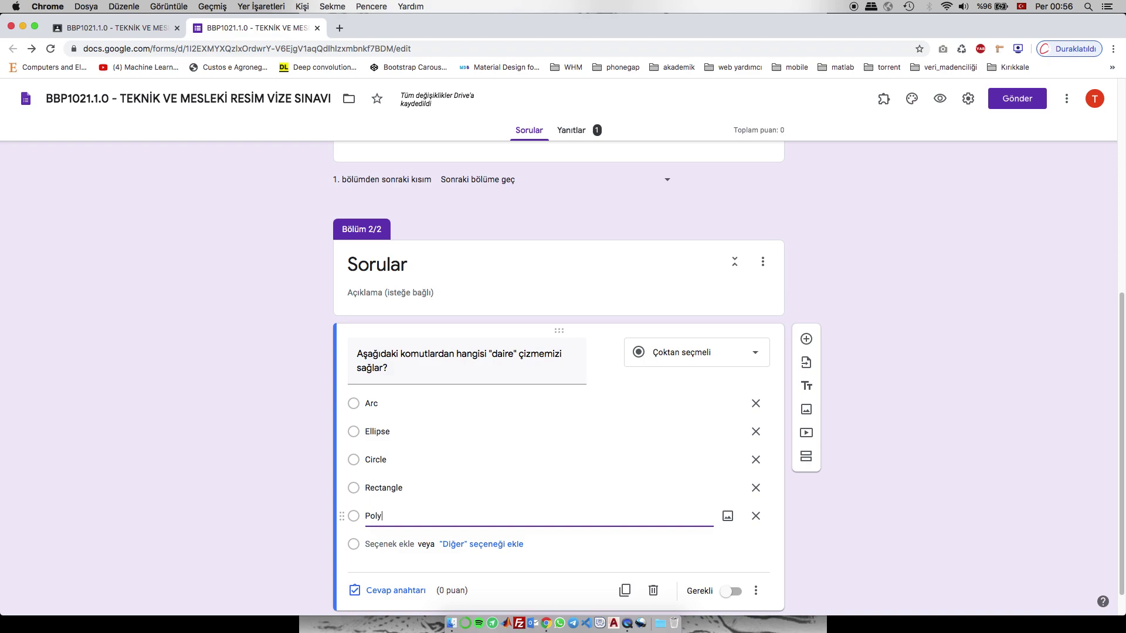
left_click(294, 470)
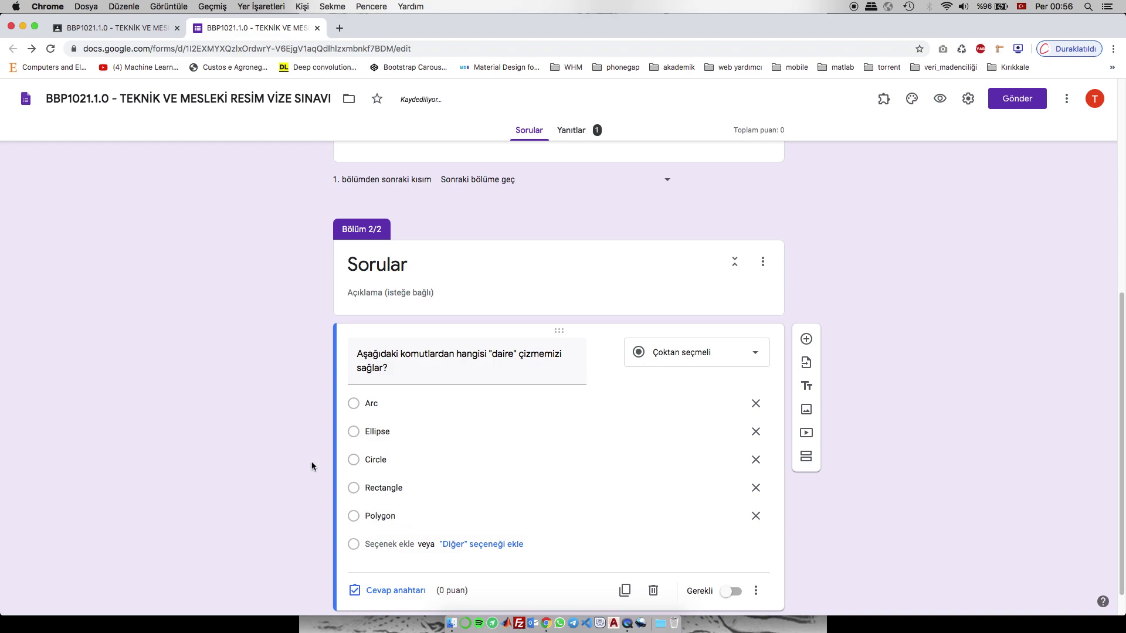
- Mark Circle as the correct answer in the "daire" question's answer key and set its score to 10 points
scroll(311, 466, "down", 1)
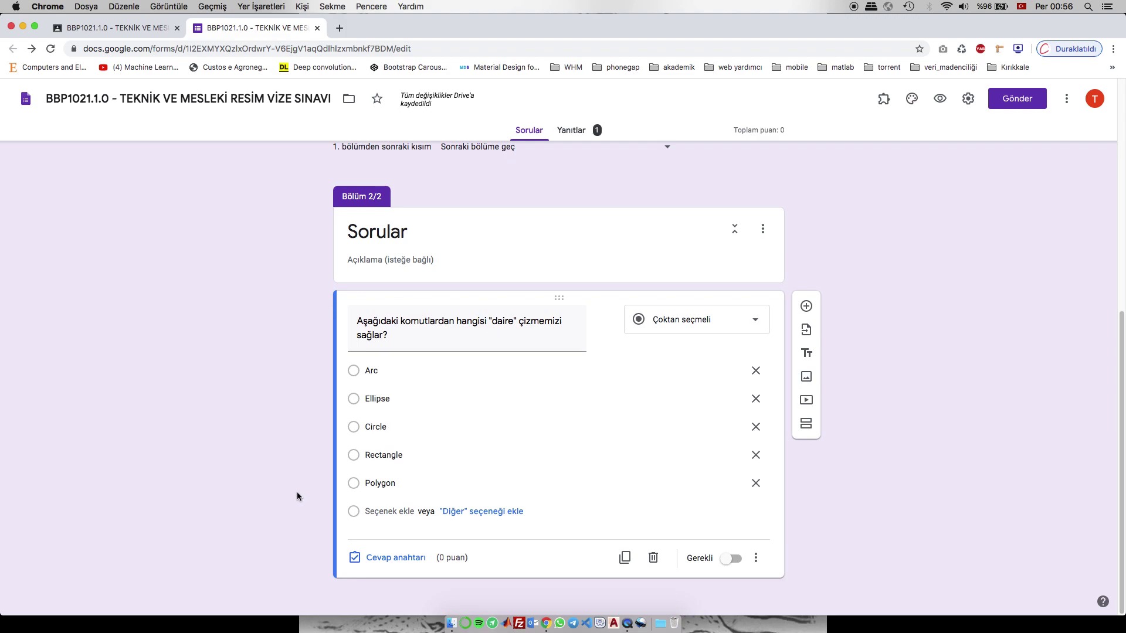
left_click(397, 557)
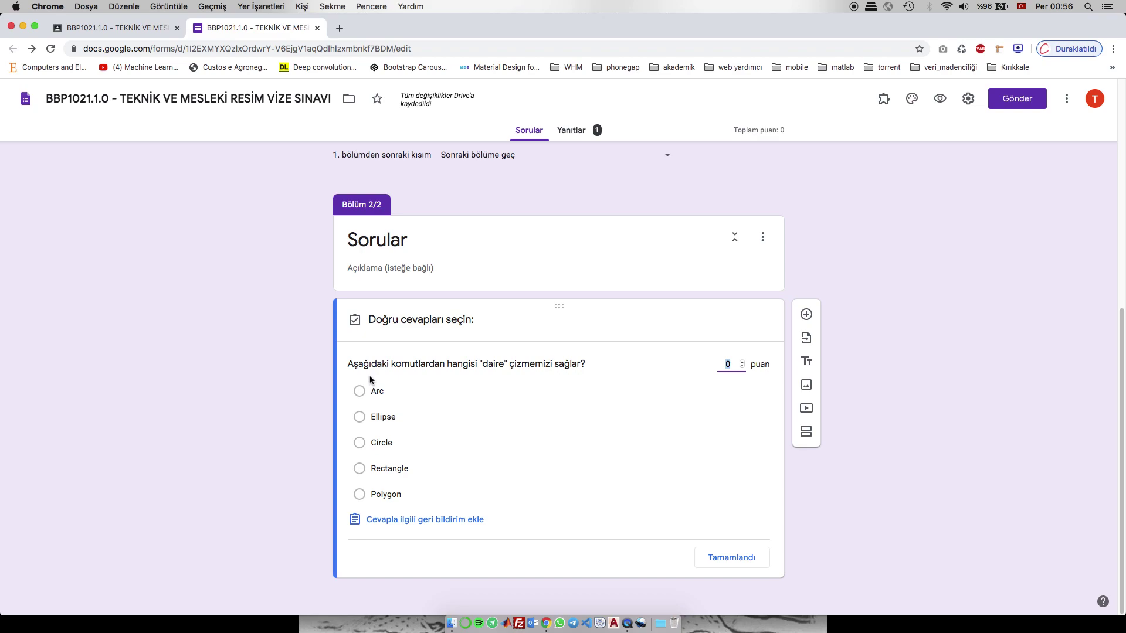
left_click(360, 444)
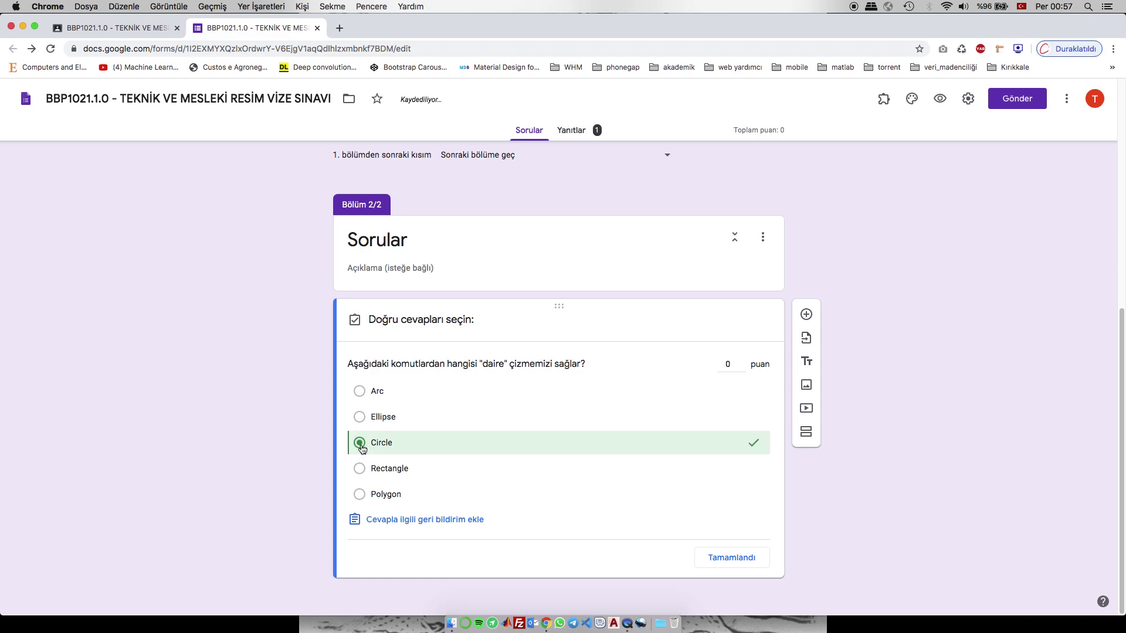
left_click(728, 365)
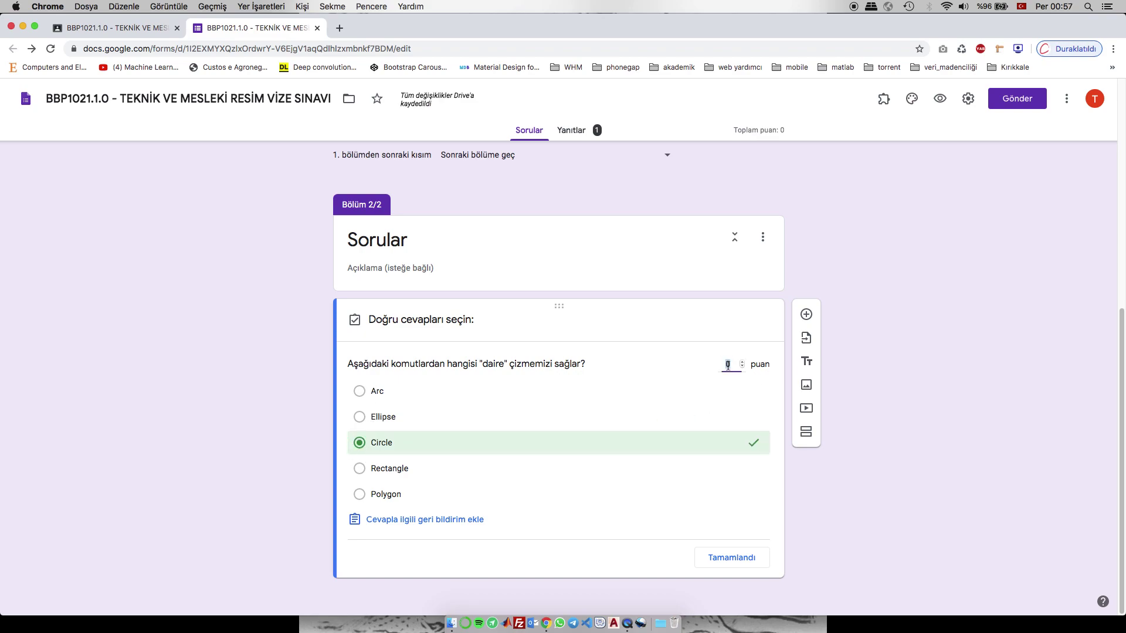
type("10")
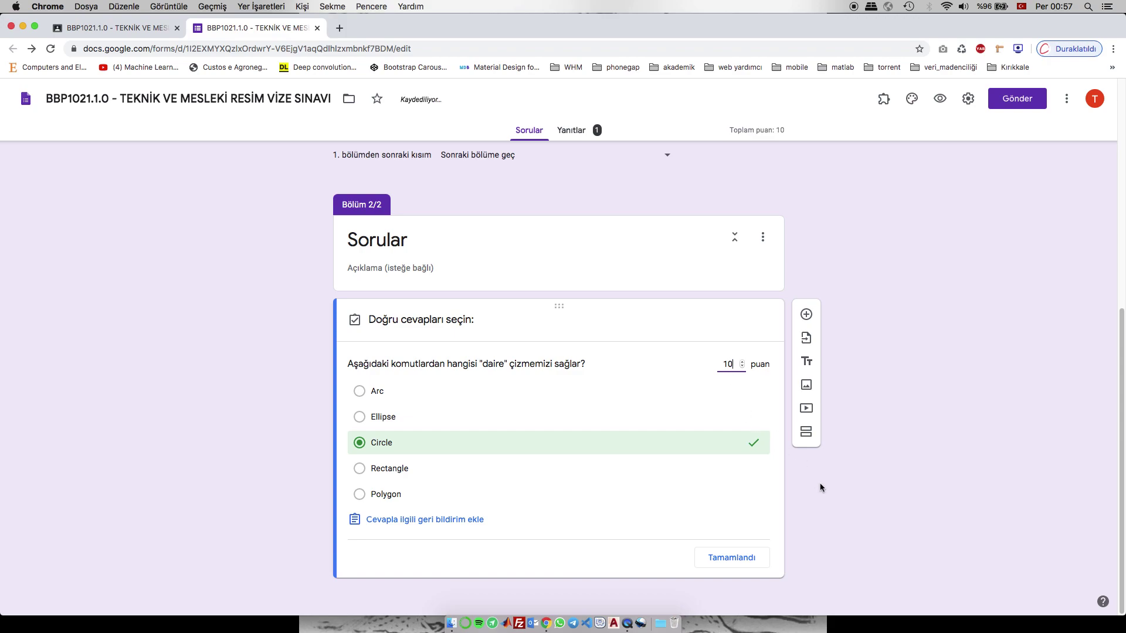
left_click(731, 559)
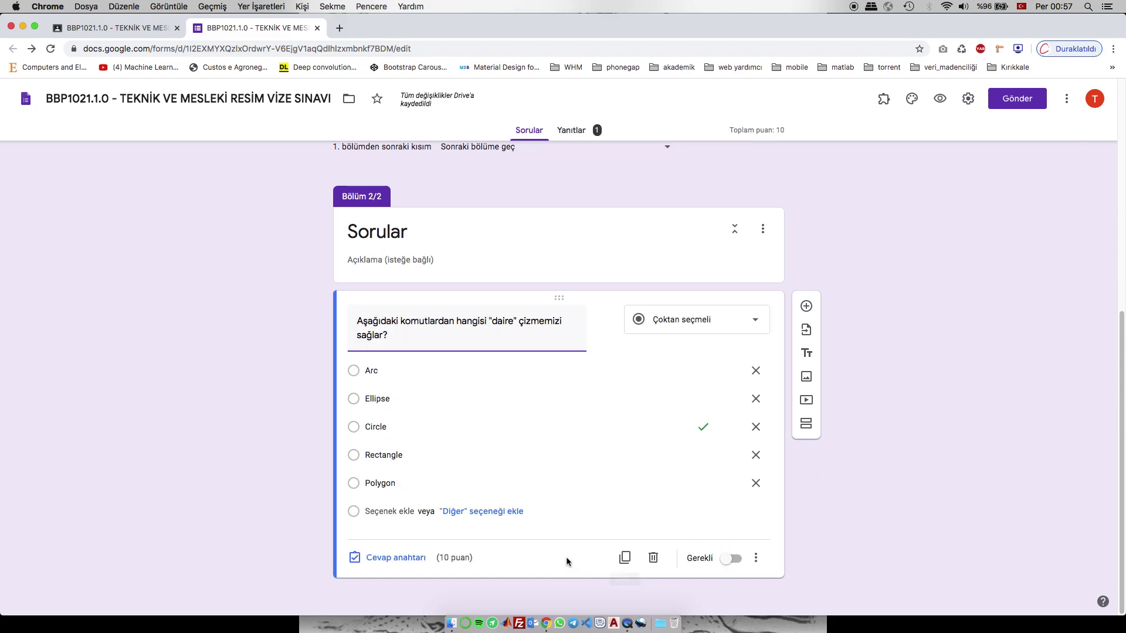
- Switch the "daire" question's required setting on and back off, and add a new question below it
left_click(734, 561)
left_click(736, 562)
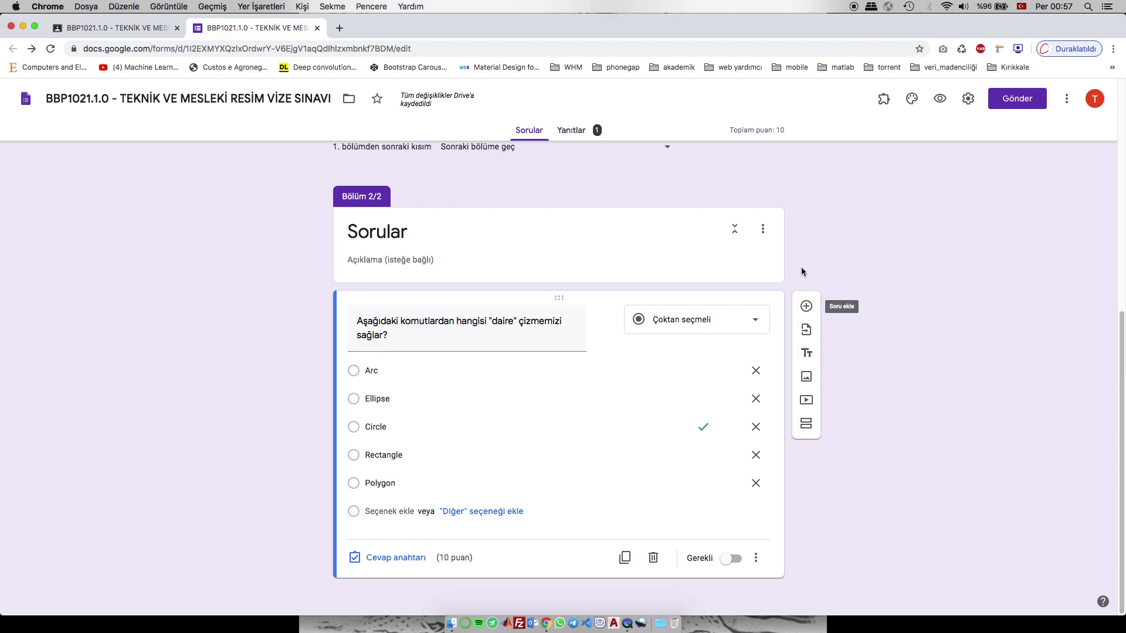
left_click(806, 307)
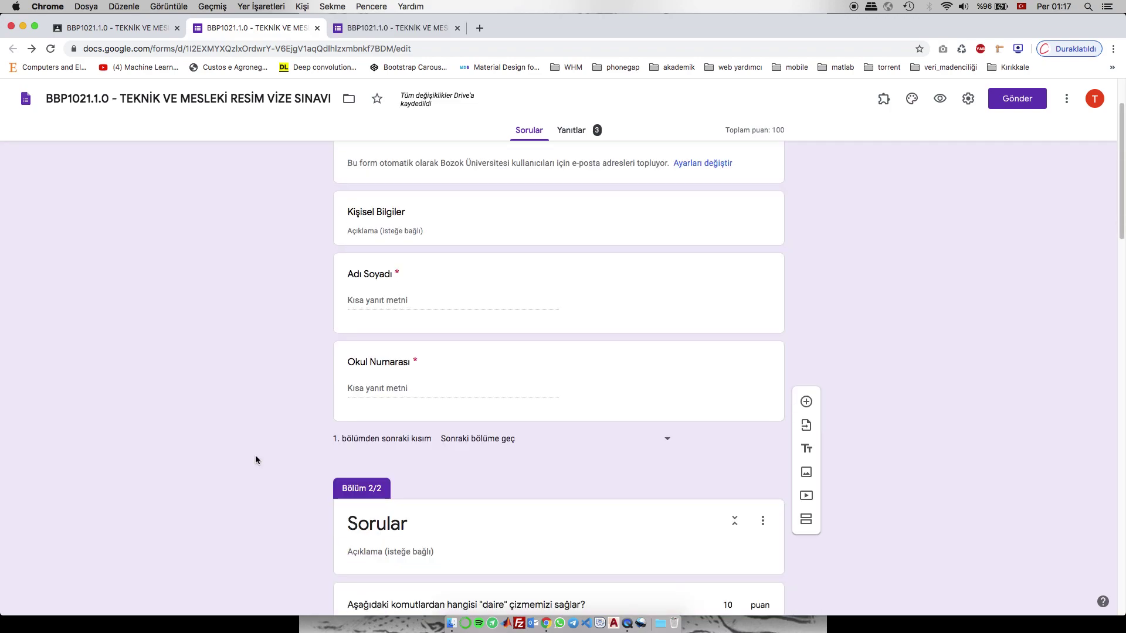
- Examine the correct answer and point value of the "daire" question in the Sorular section
scroll(255, 456, "down", 4)
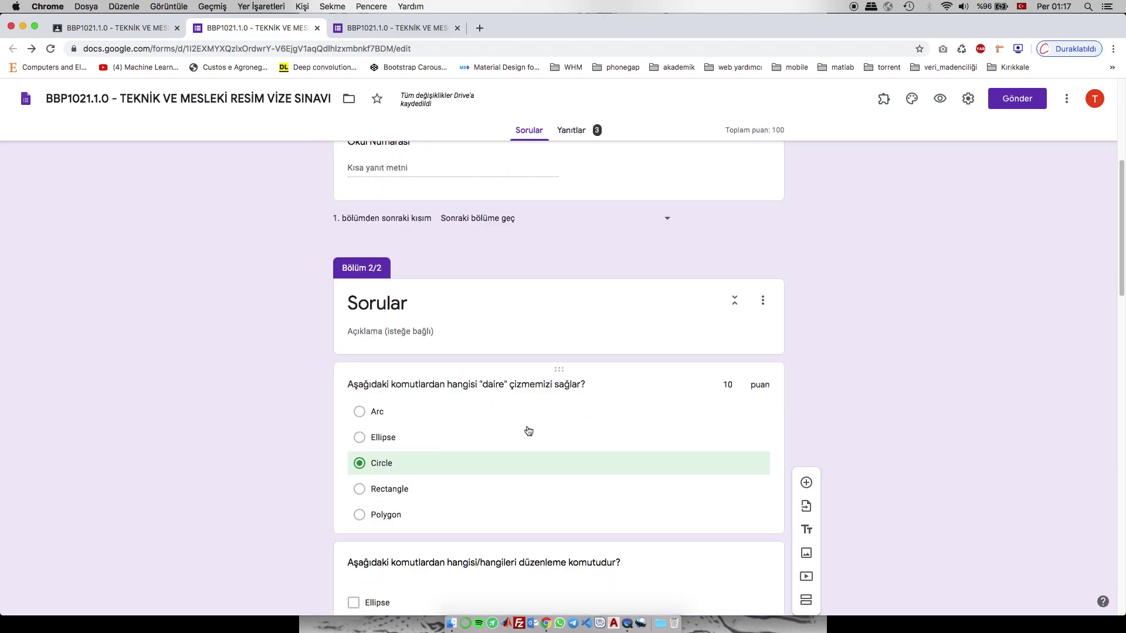
scroll(964, 421, "down", 3)
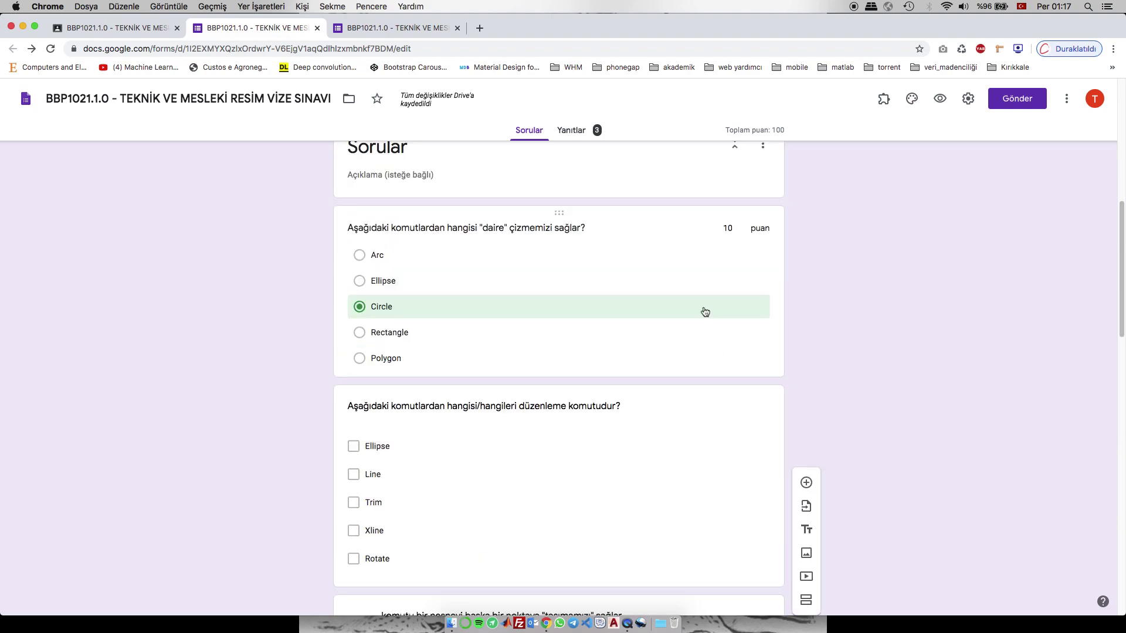
left_click(663, 276)
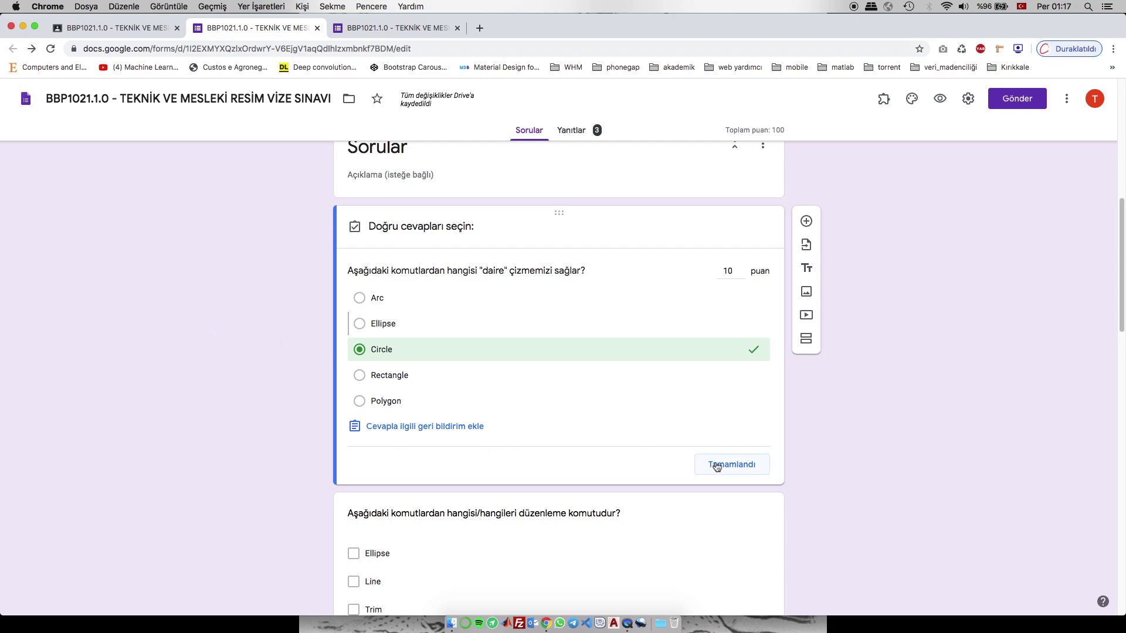
left_click(733, 272)
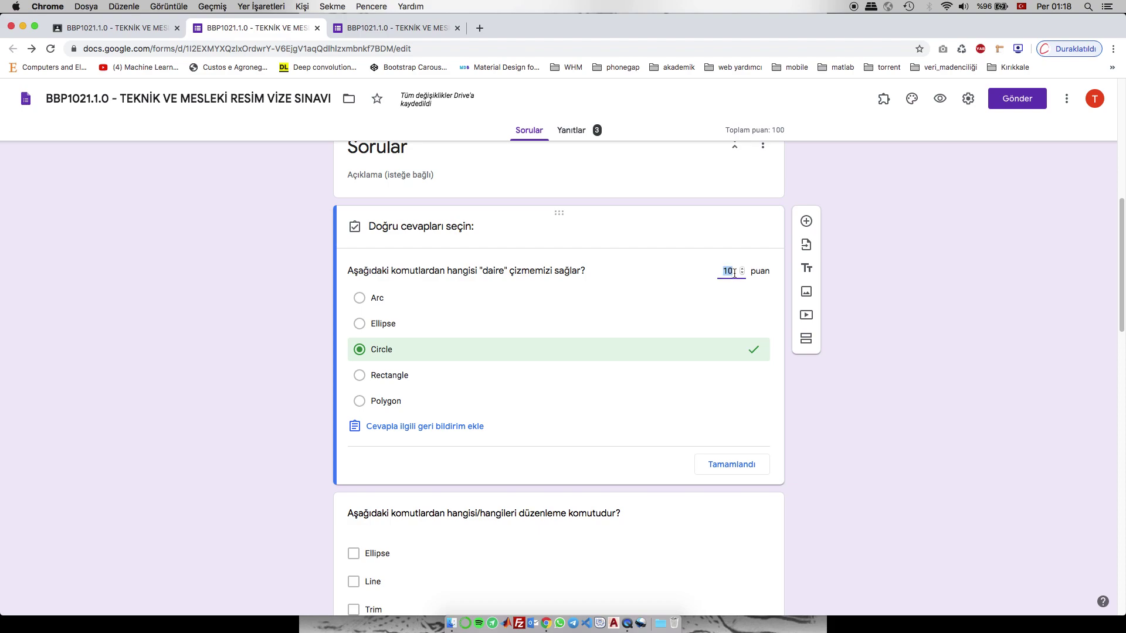
left_click(748, 469)
- Examine the answer key and point value of the checkbox question about "düzenleme" commands
scroll(747, 472, "down", 5)
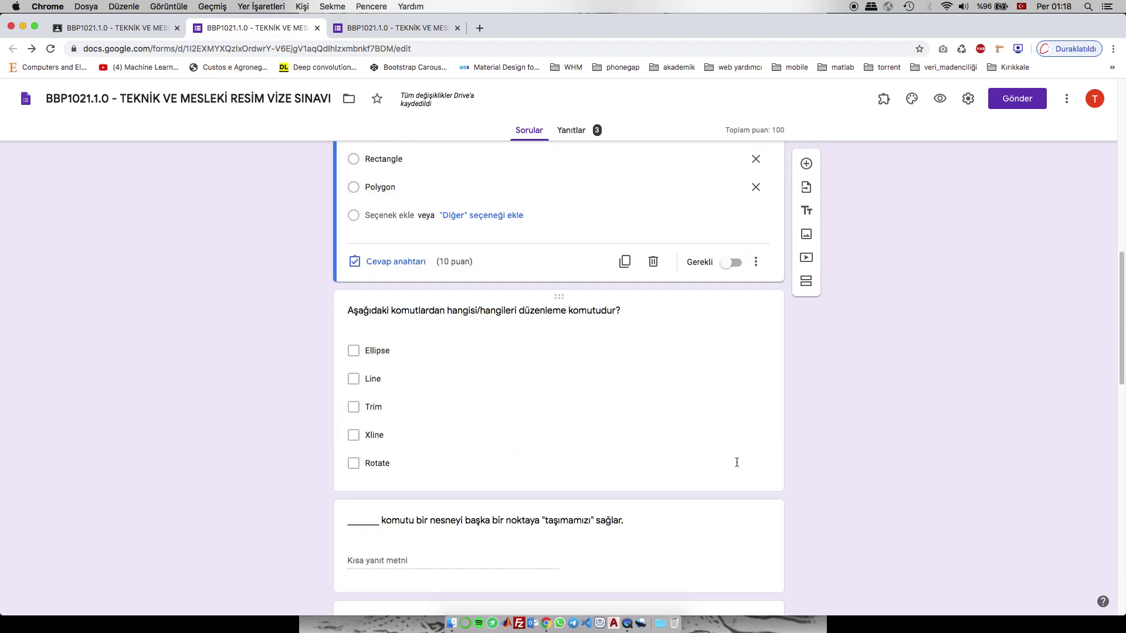
left_click(600, 388)
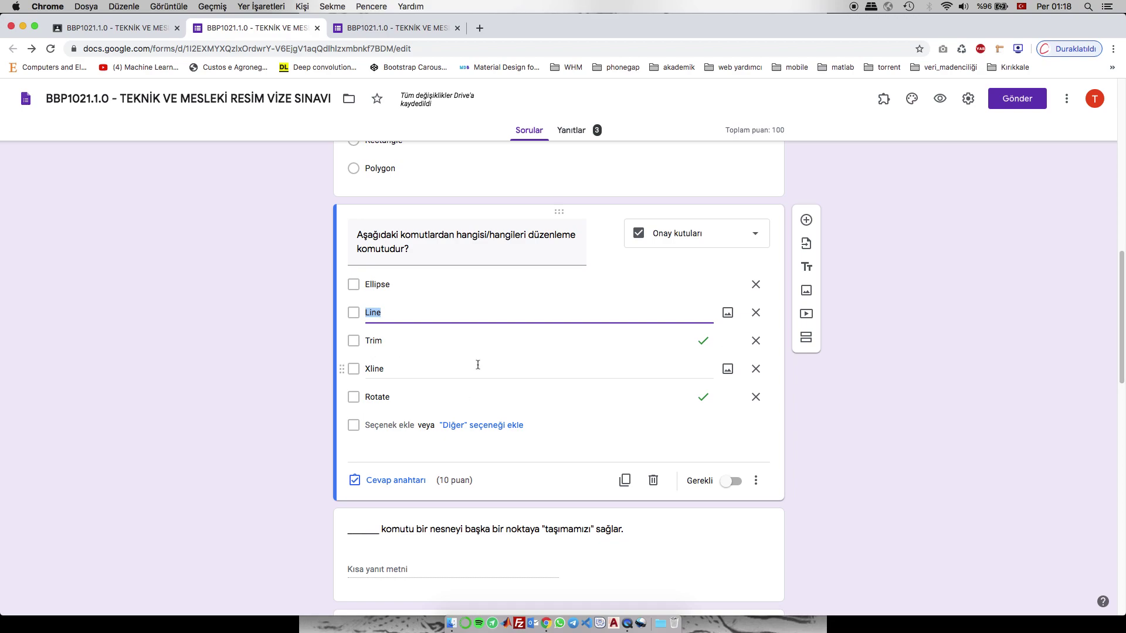
left_click(410, 480)
left_click(725, 270)
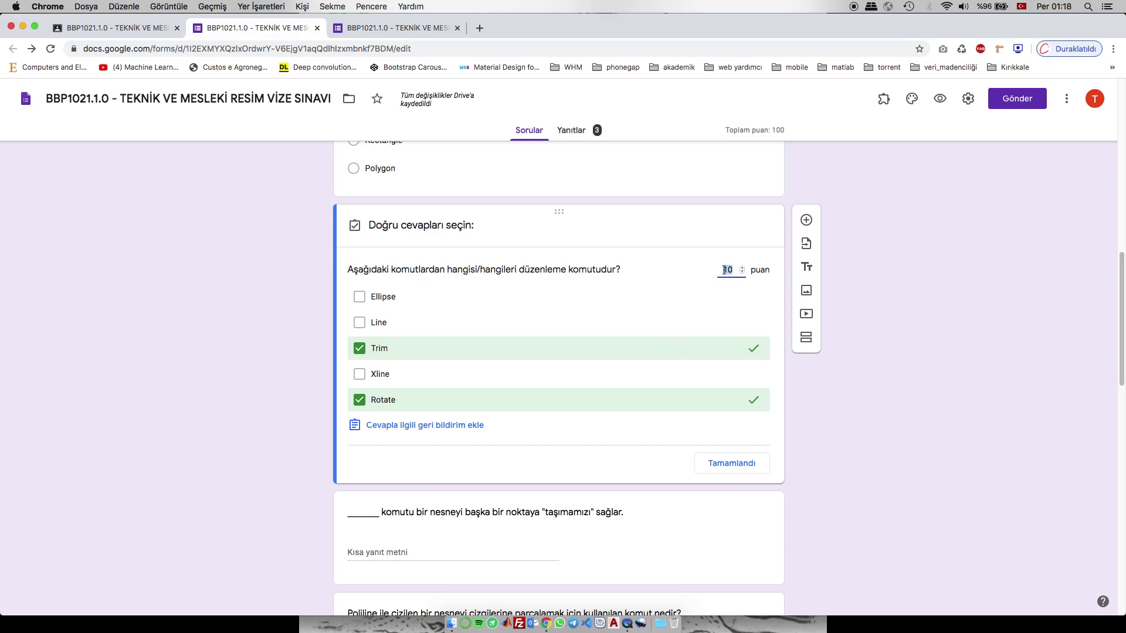
left_click(732, 463)
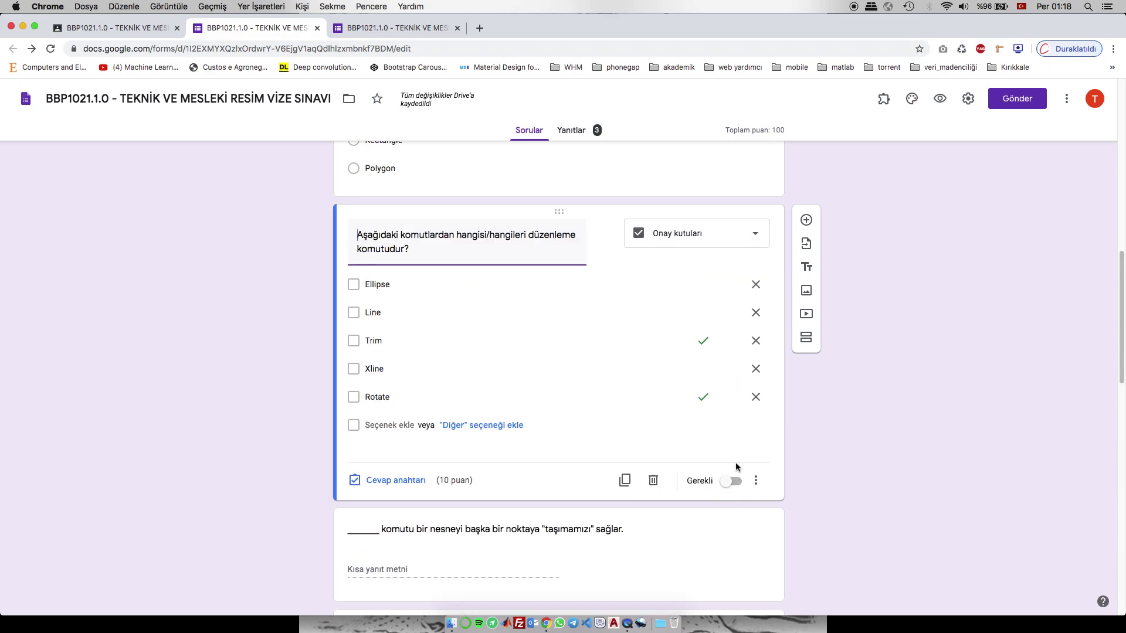
- Duplicate the short-answer fill-in-the-blank question about the command for "taşımamızı"
scroll(737, 466, "down", 2)
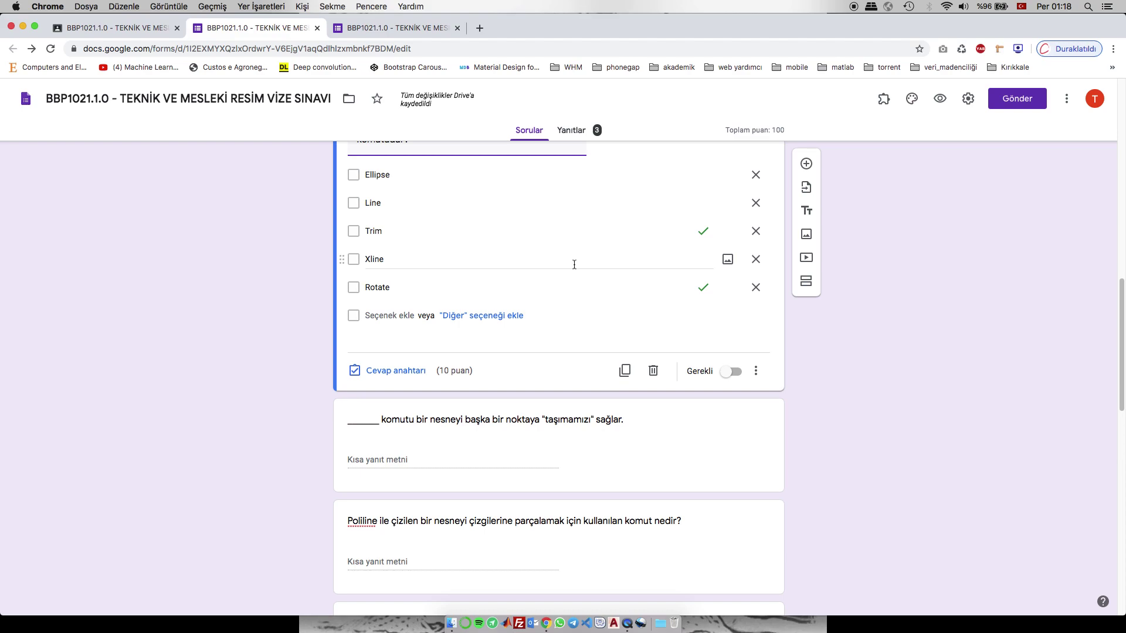
scroll(581, 275, "up", 1)
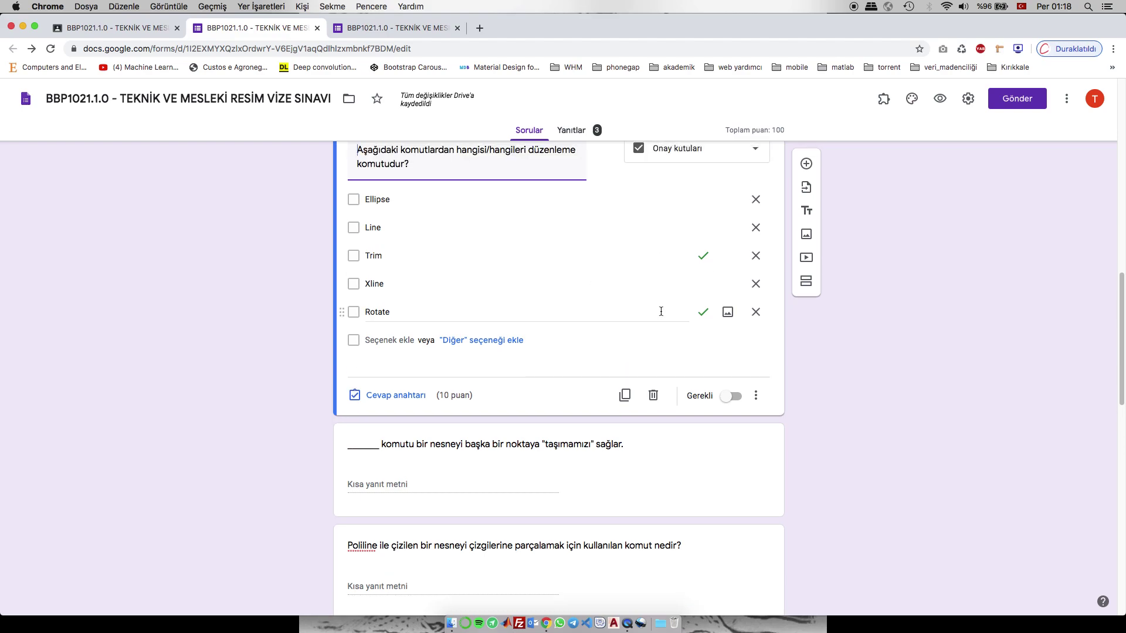
scroll(656, 284, "down", 2)
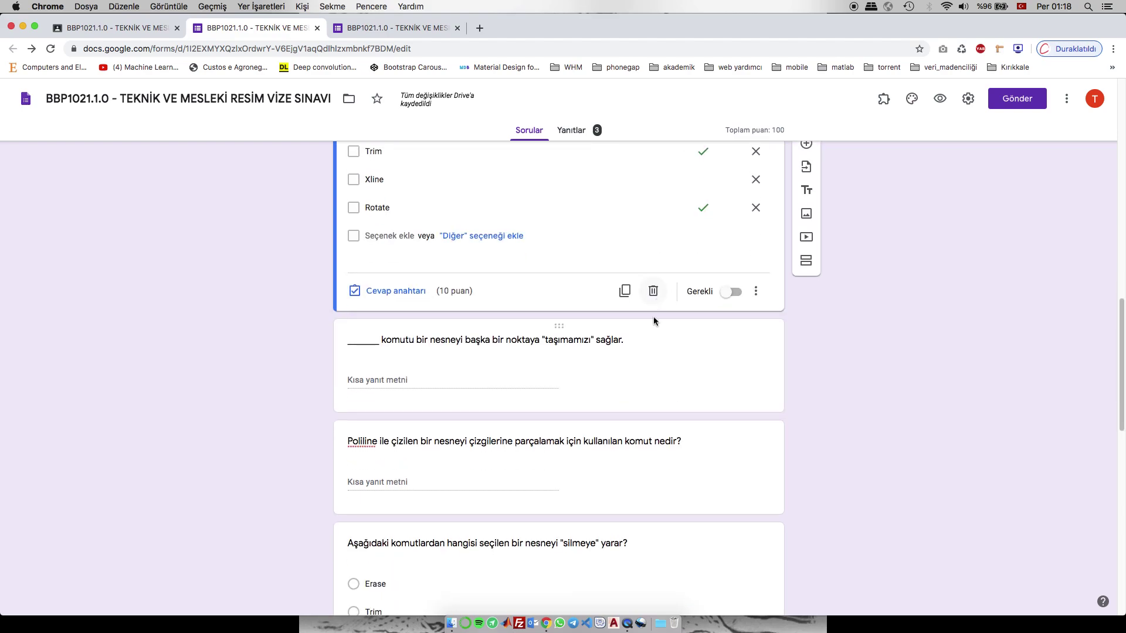
left_click(628, 348)
left_click(624, 330)
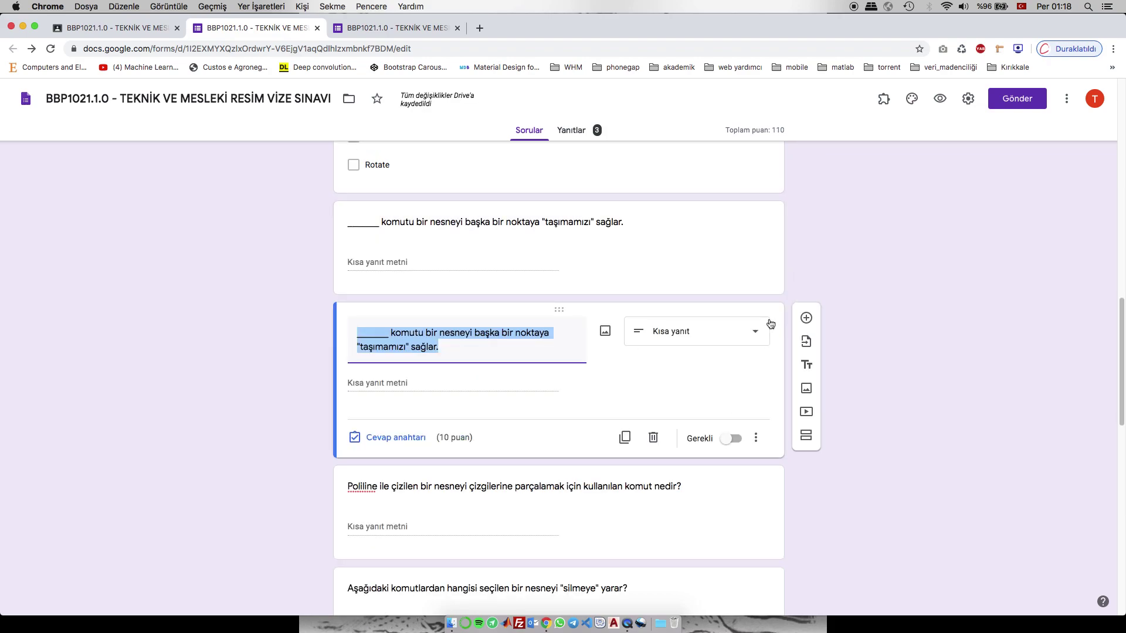
- Delete the duplicated "taşımamızı" short-answer question
left_click(754, 440)
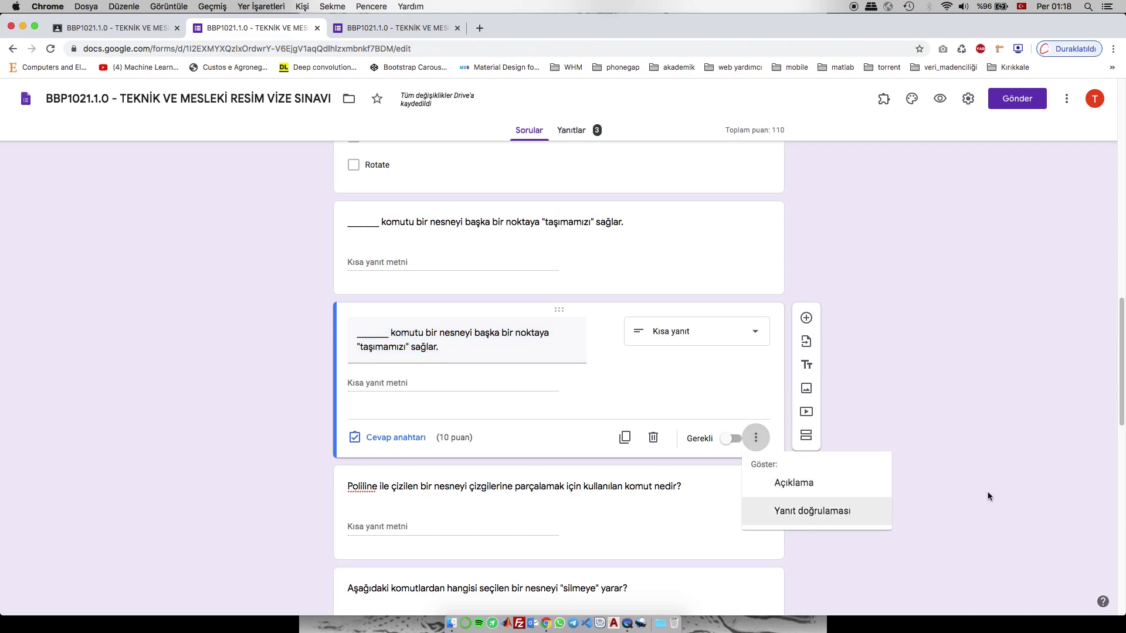
left_click(1013, 419)
left_click(653, 438)
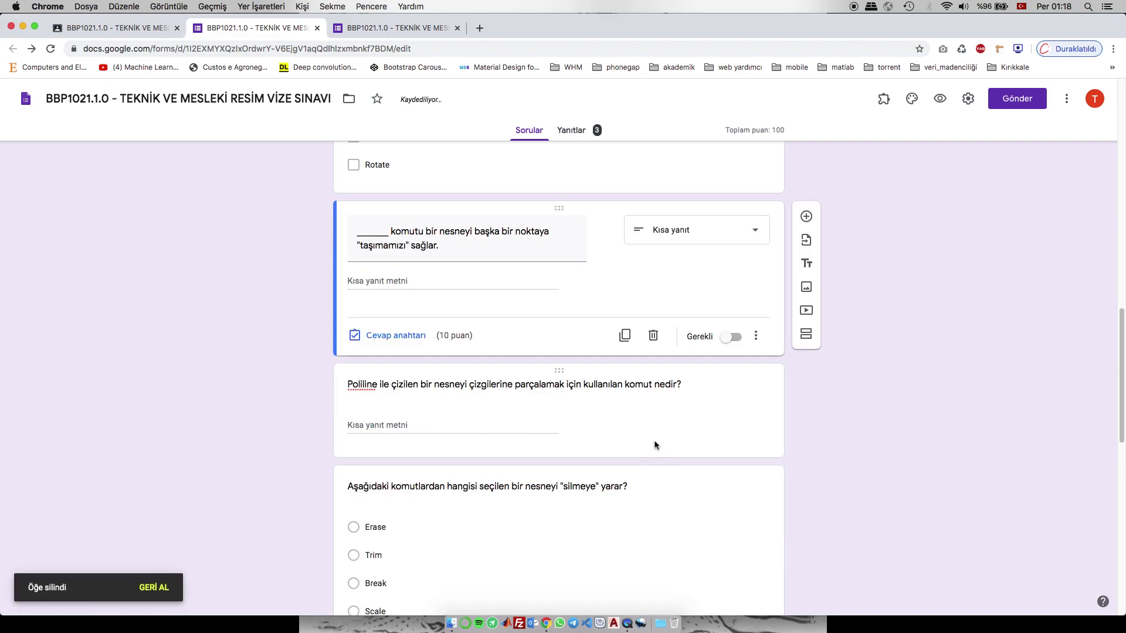
- Add a placeholder correct answer to the "taşımamızı" question's answer key, remove it again, and close the key
left_click(392, 336)
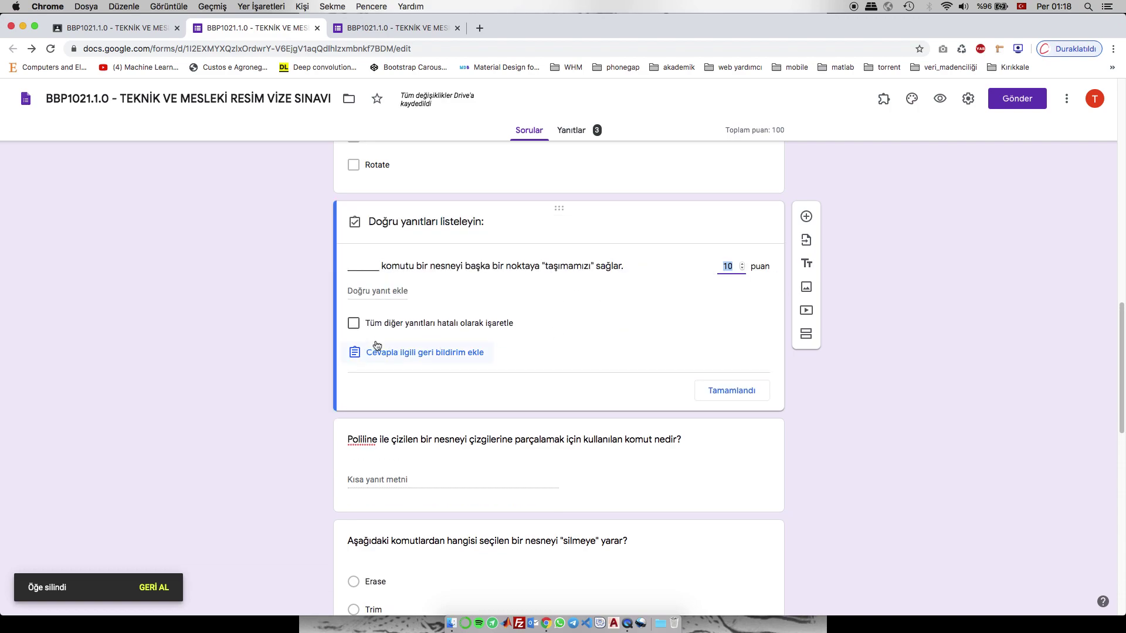
left_click(387, 292)
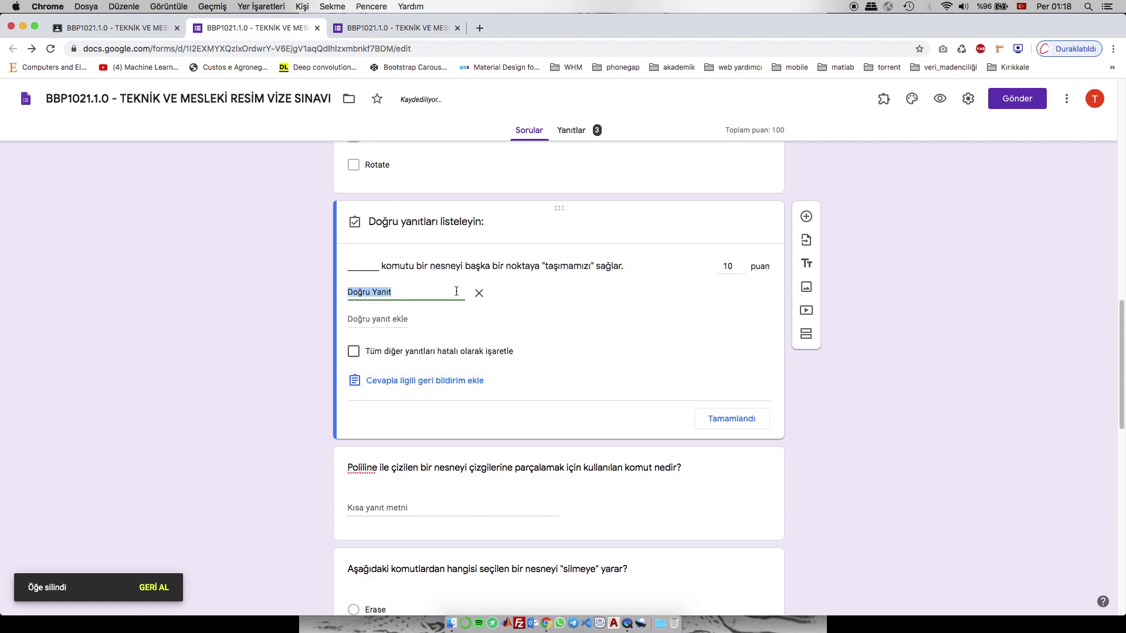
left_click(479, 293)
left_click(727, 268)
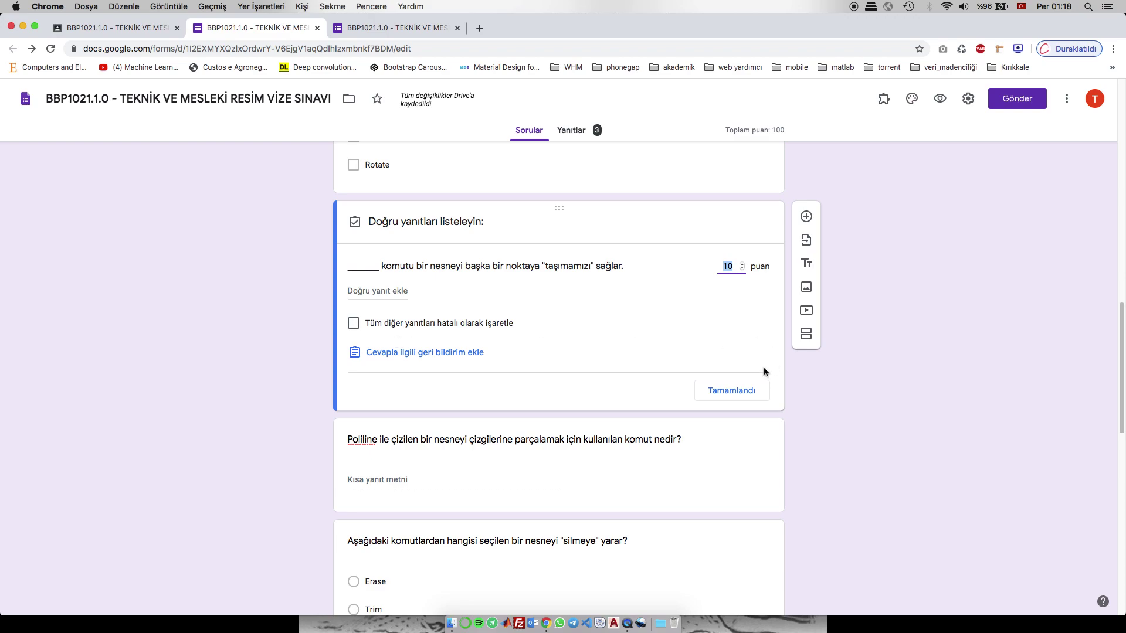
left_click(732, 392)
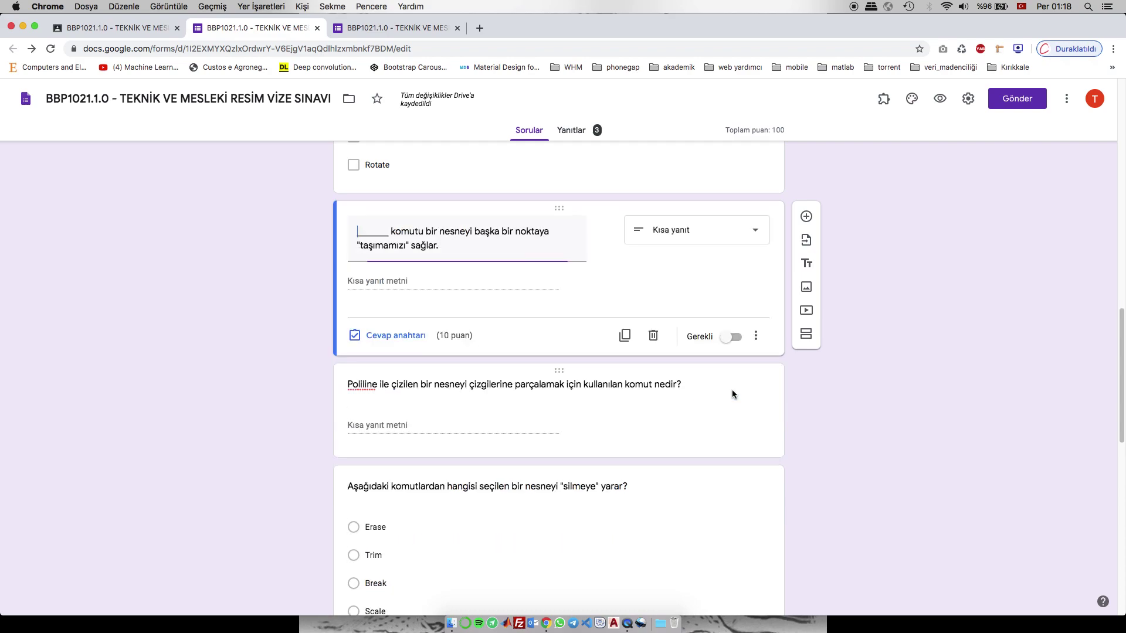
- Examine the "Poliline" short-answer question, and the correct answer and point value of the "silmeye" multiple-choice question
scroll(352, 394, "down", 1)
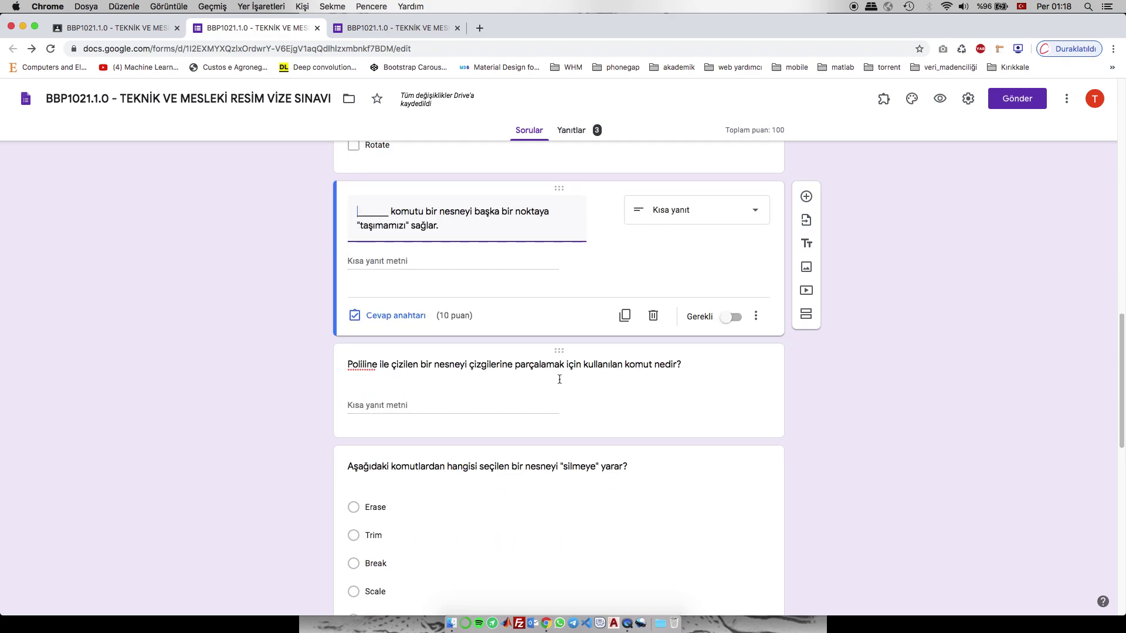
left_click(590, 380)
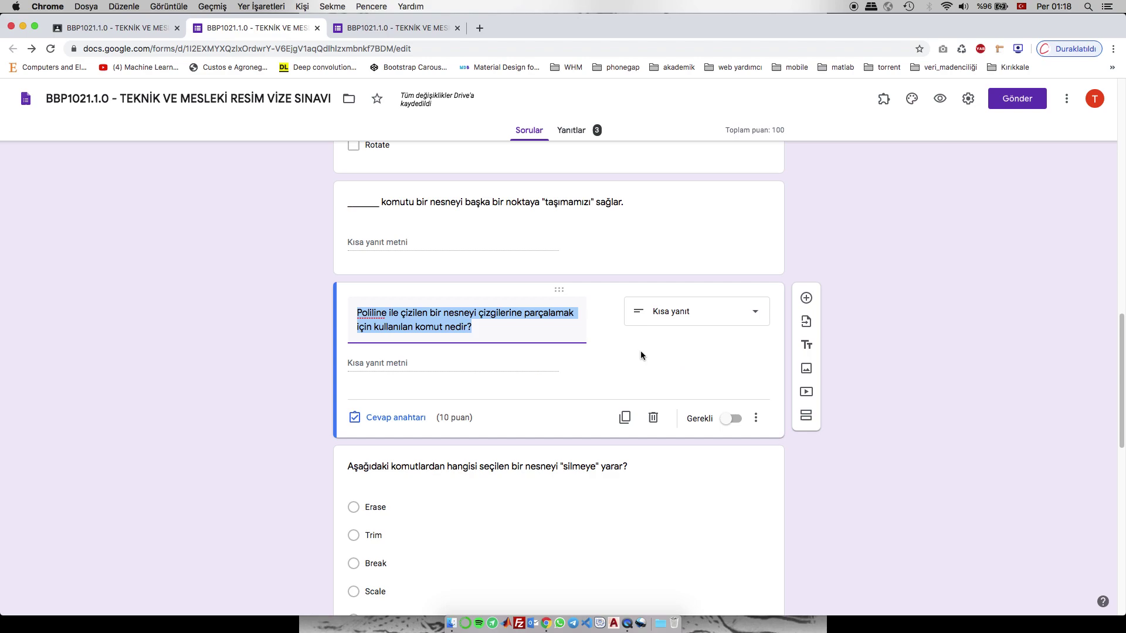
left_click(260, 384)
scroll(473, 422, "down", 5)
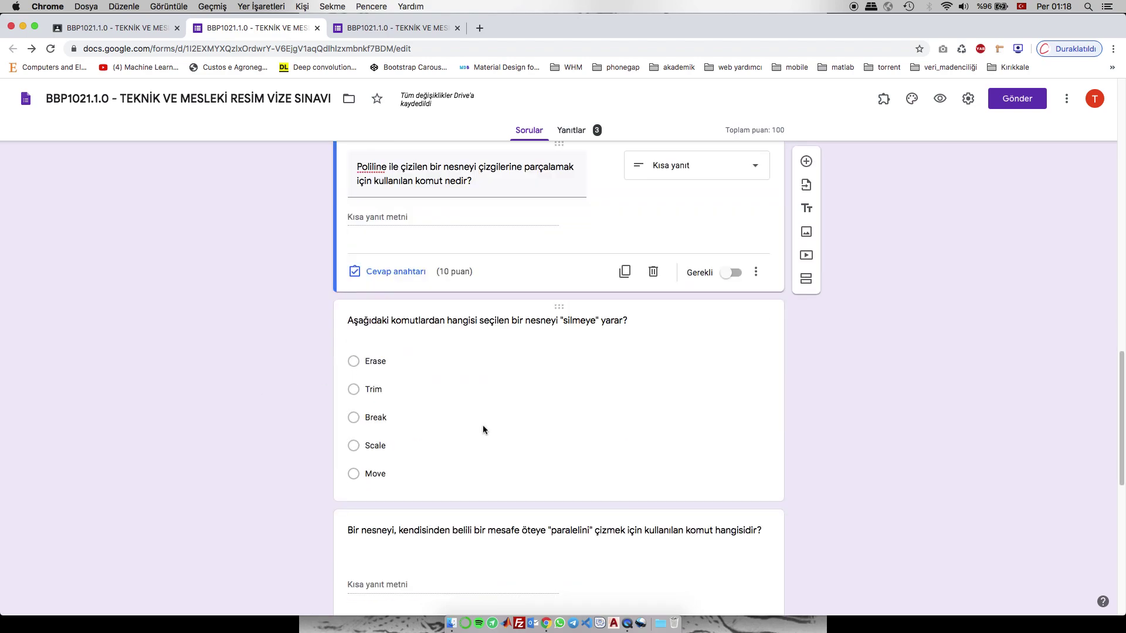
left_click(604, 417)
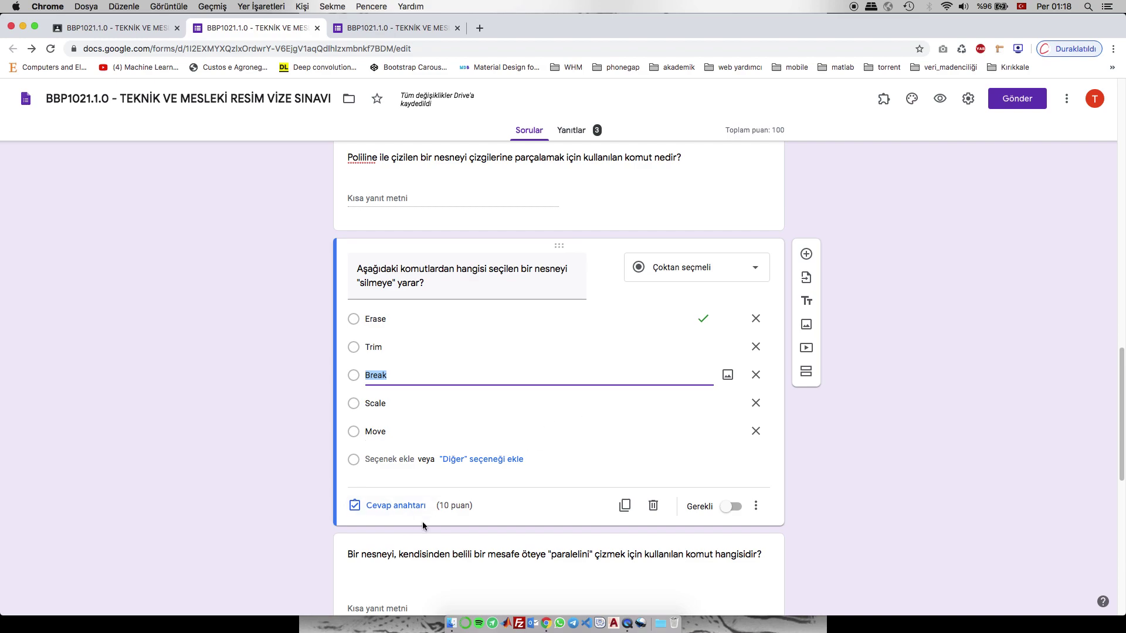
left_click(397, 505)
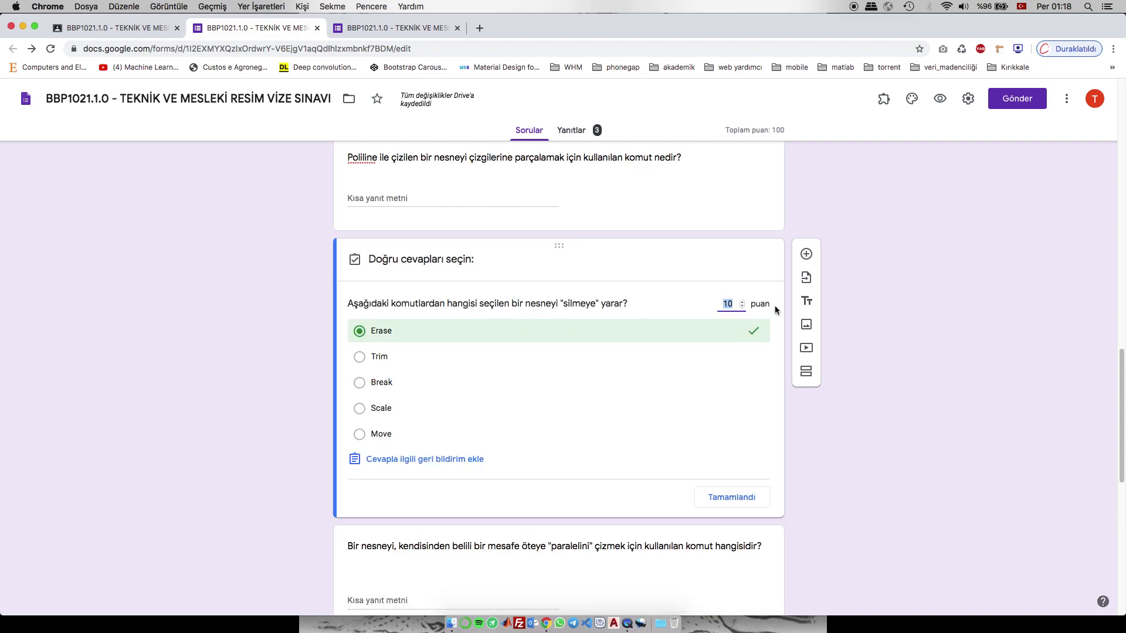
left_click(731, 499)
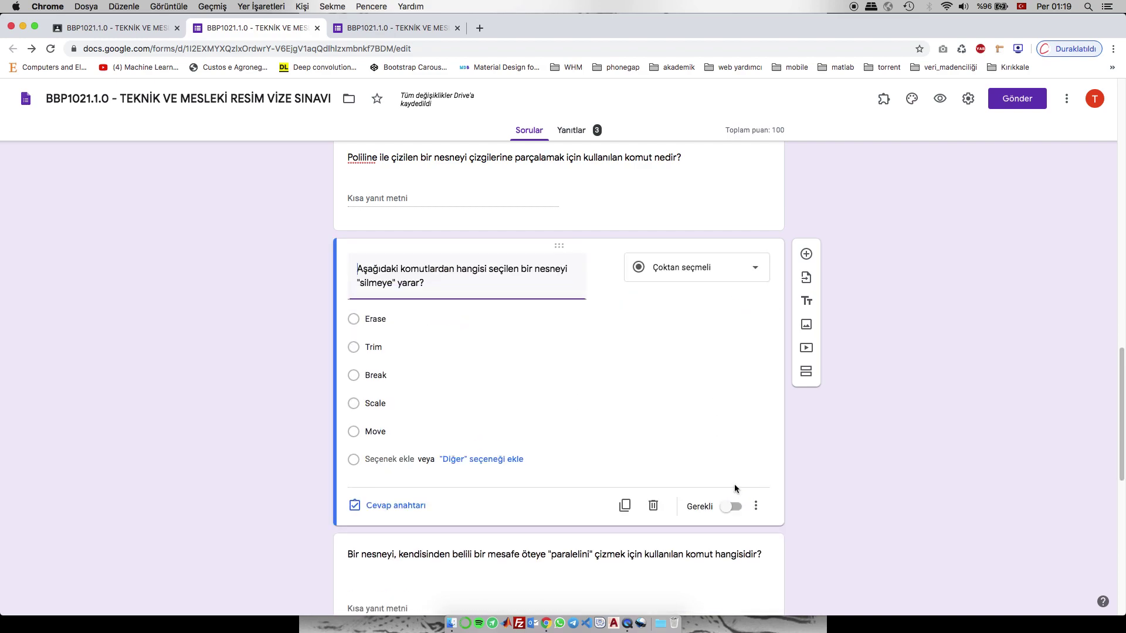
- Examine the "paralelini" short-answer question and its answer key
scroll(733, 484, "down", 5)
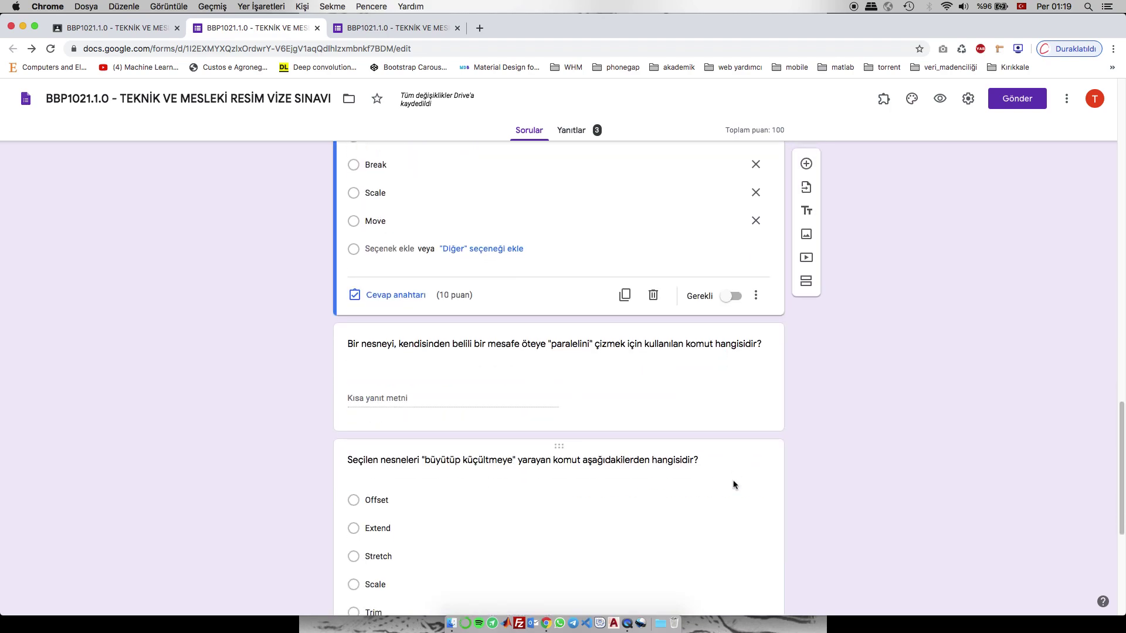
left_click(704, 384)
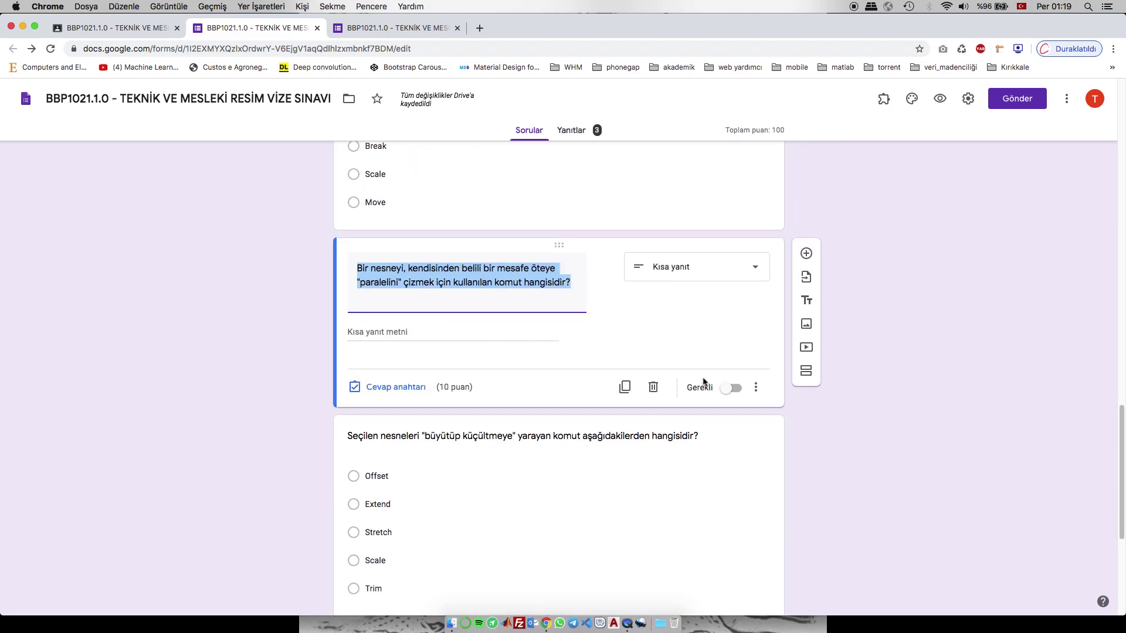
left_click(409, 306)
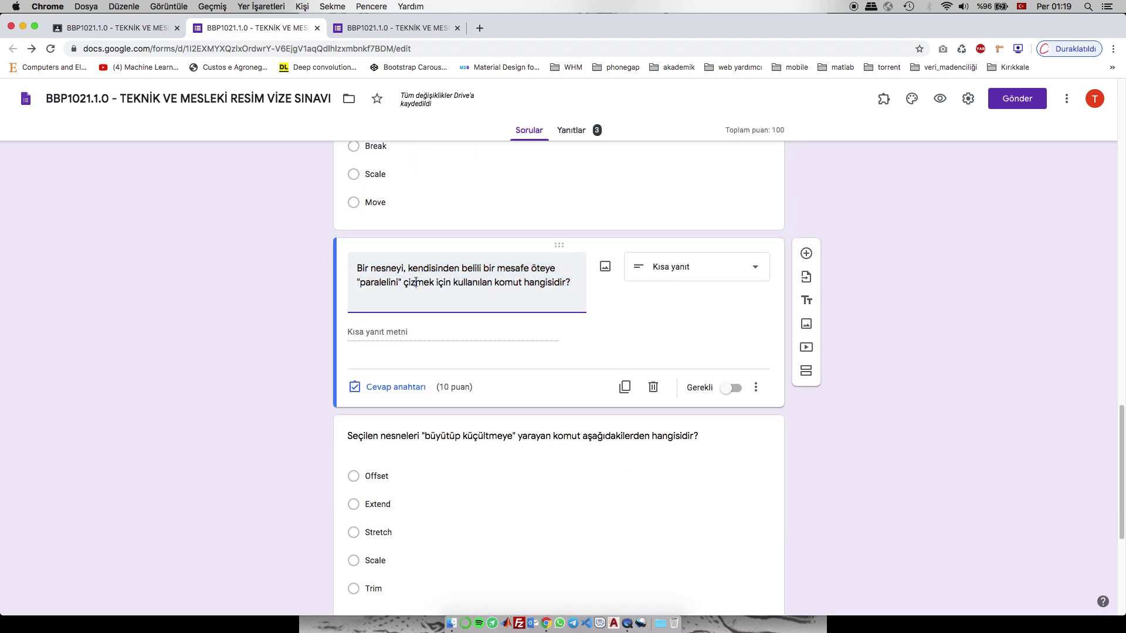
left_click(391, 387)
left_click(724, 438)
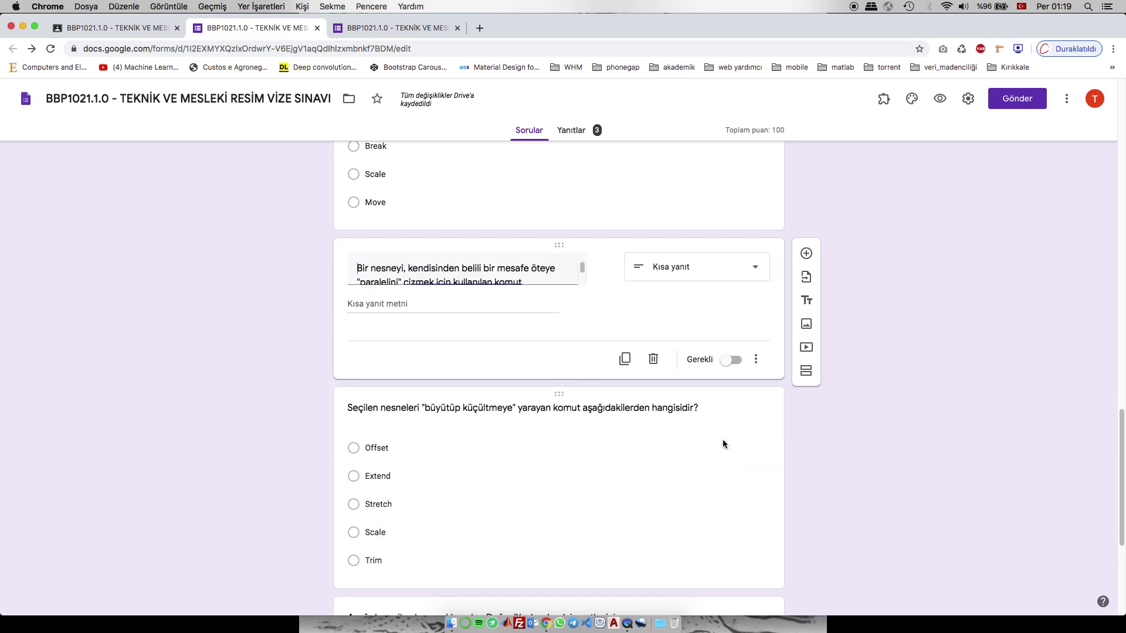
- Examine the options and marked answer of the "büyütüp küçültmeye" multiple-choice question and the Doğru/Yanlış grid below it
scroll(722, 444, "down", 3)
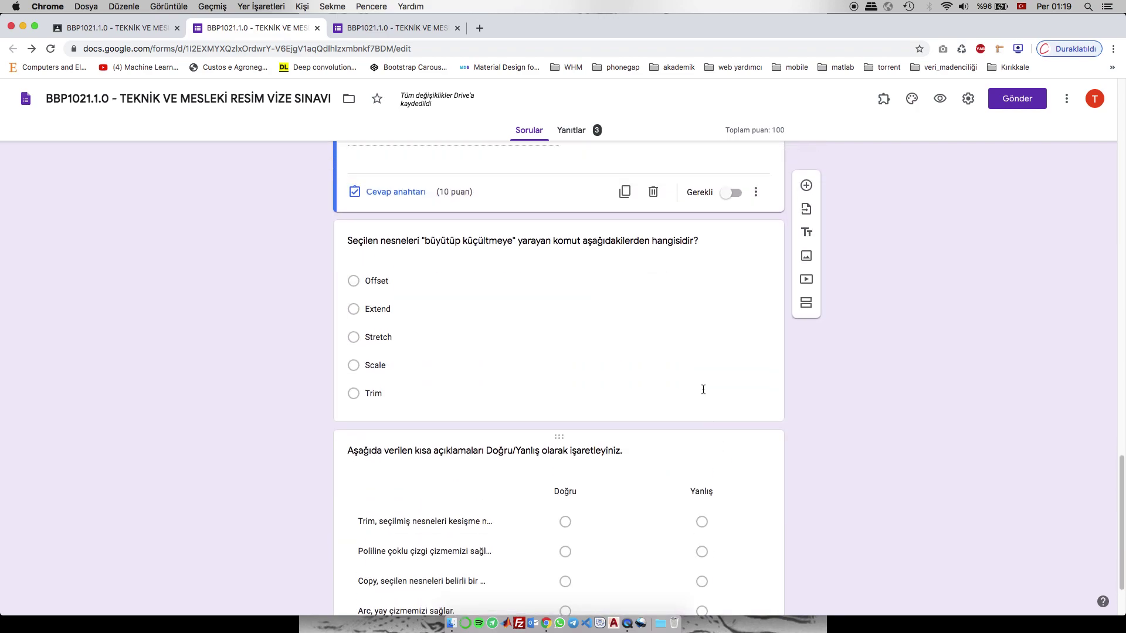
left_click(694, 328)
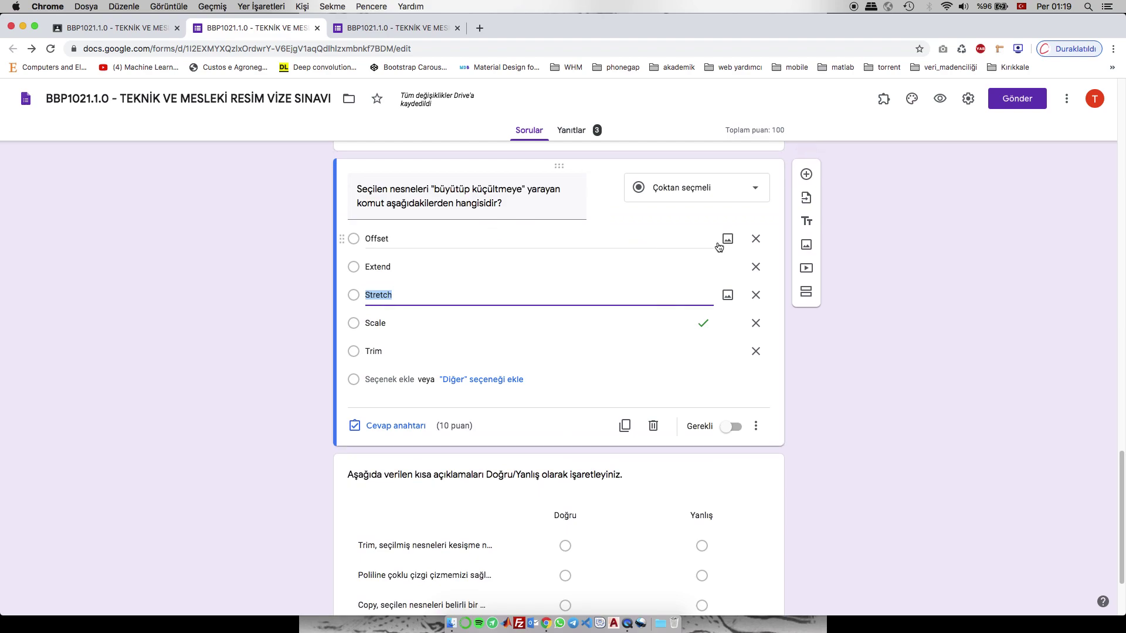
scroll(492, 421, "down", 4)
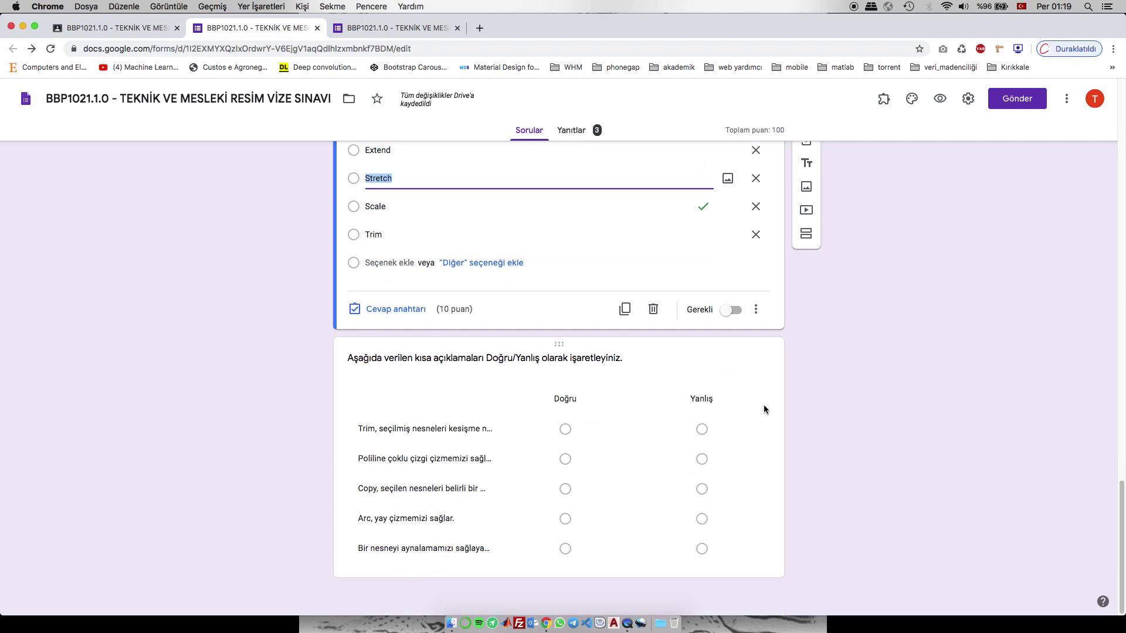
left_click(827, 423)
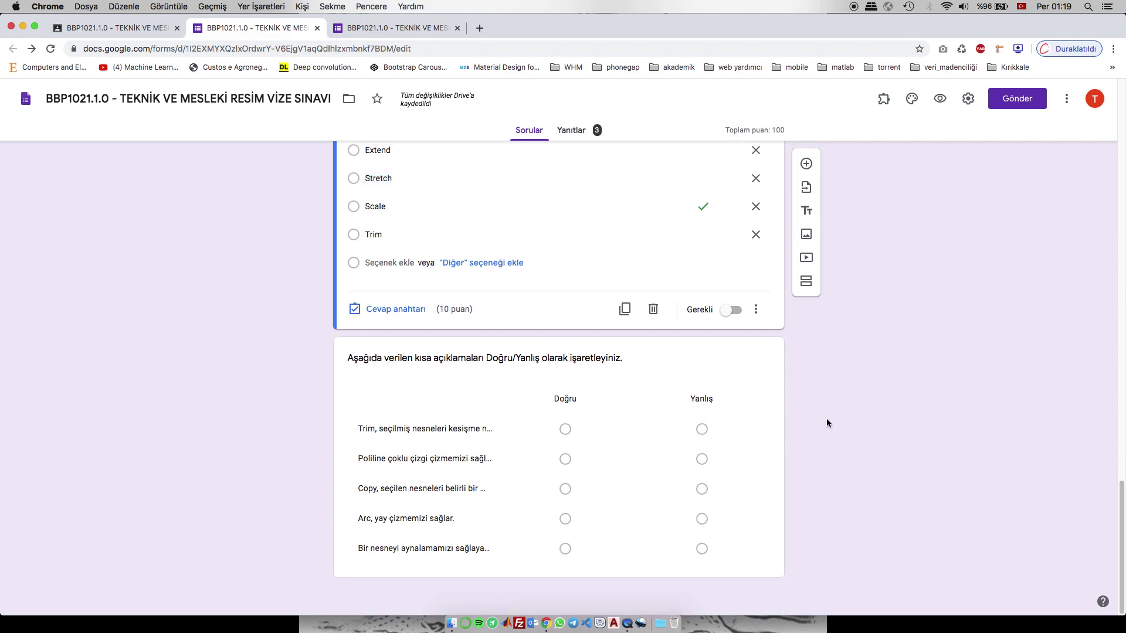
- Mark Doğru as the correct answer for the Mirror row in the Doğru/Yanlış grid question's answer key
left_click(462, 432)
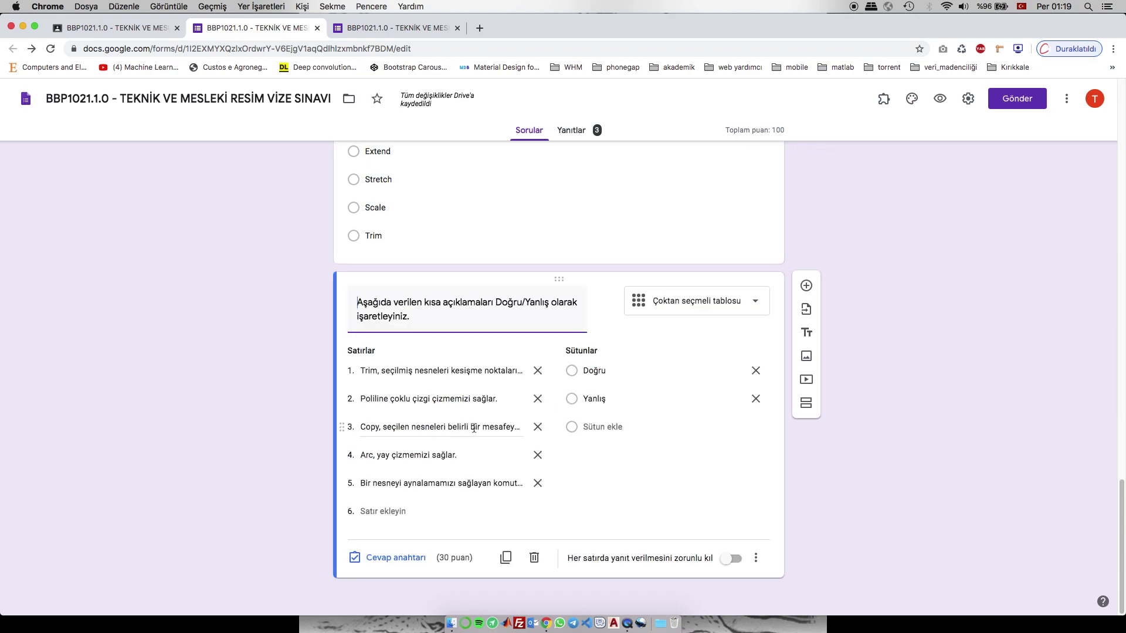
left_click(403, 560)
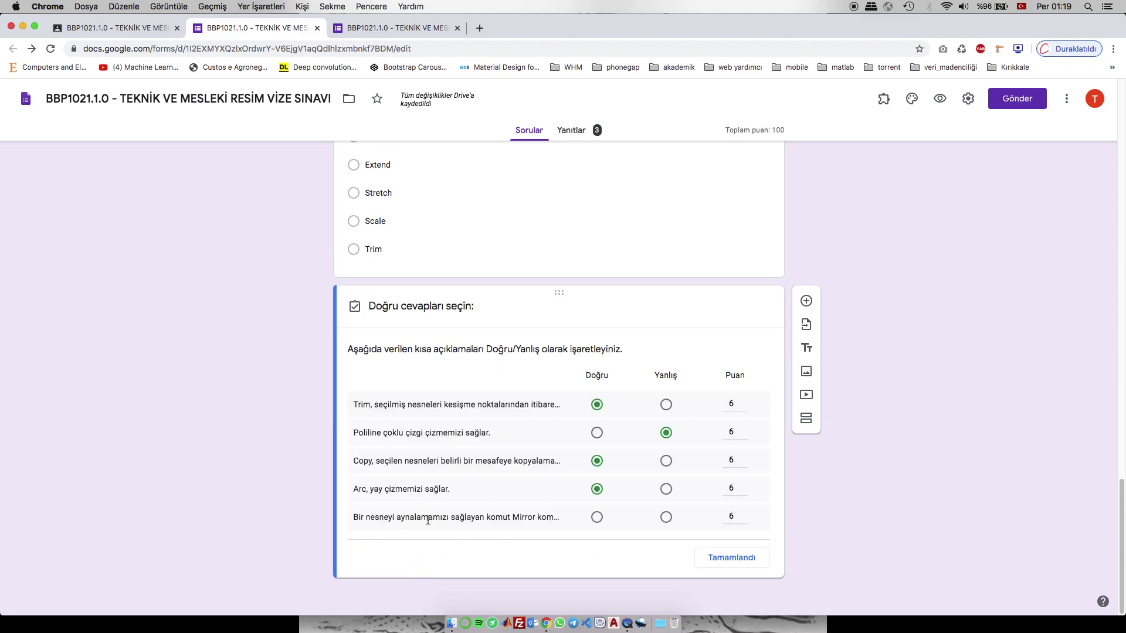
left_click(595, 518)
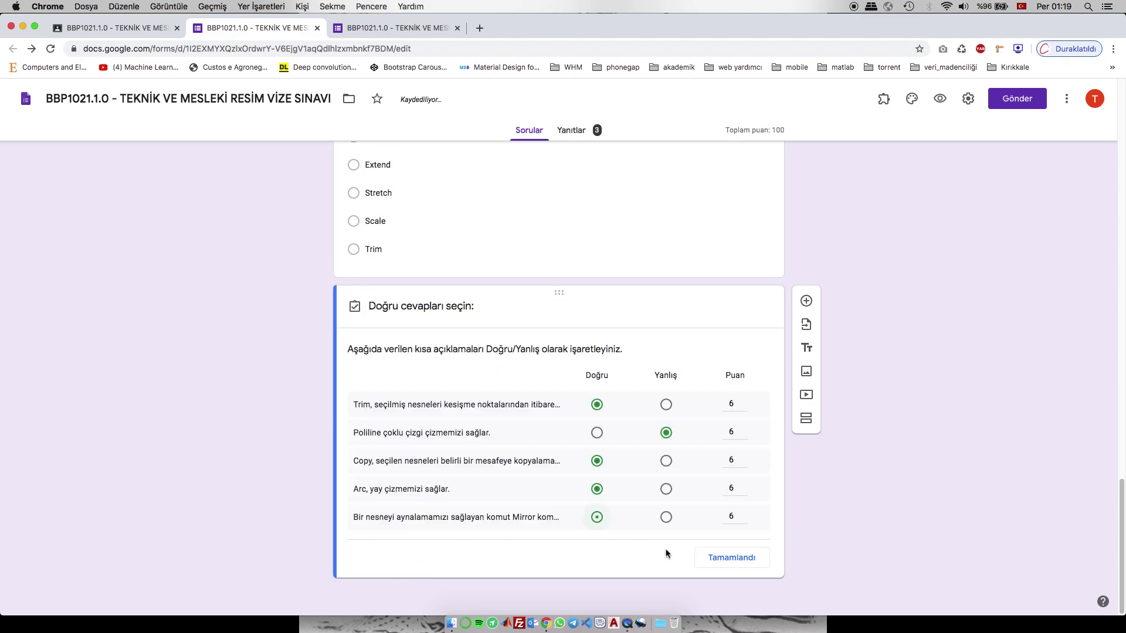
left_click(724, 558)
- Preview the form, fill both Okul Numarası and Adı Soyadı with "son test", and continue to the questions page
scroll(822, 519, "up", 20)
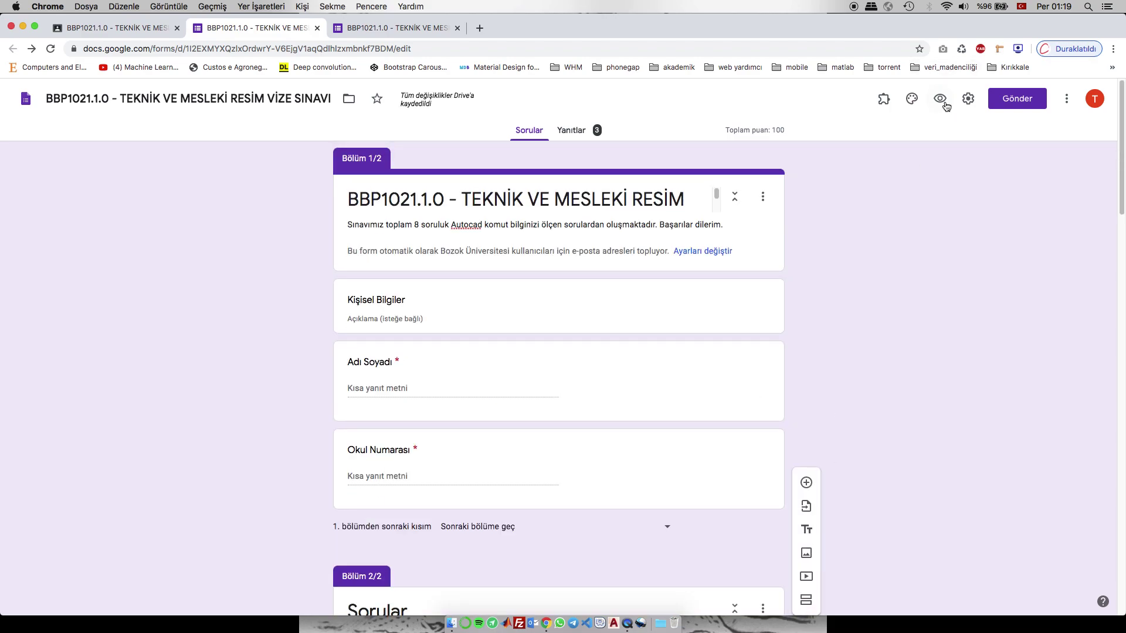
left_click(942, 99)
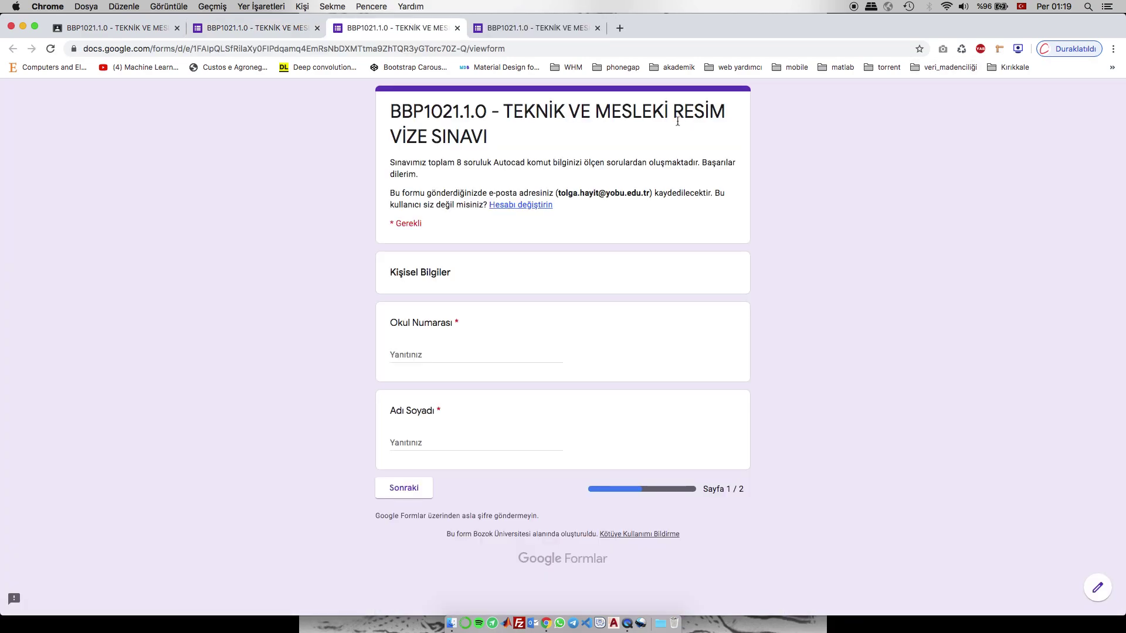
left_click(437, 359)
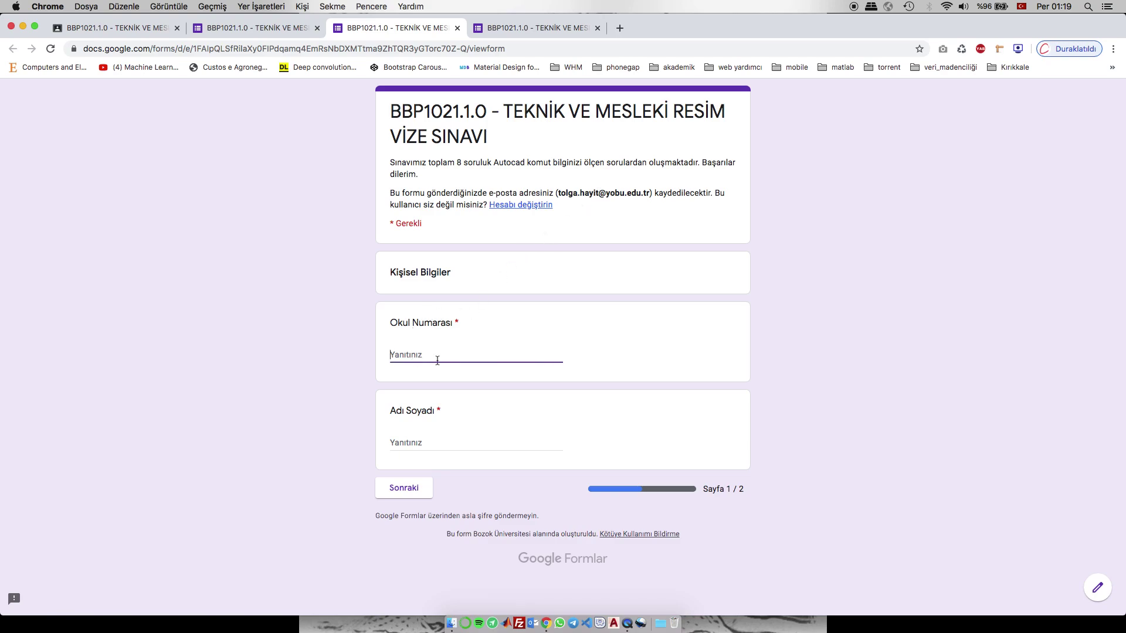
type("osn te")
key("super+a")
type("son")
left_click(429, 444)
type("s")
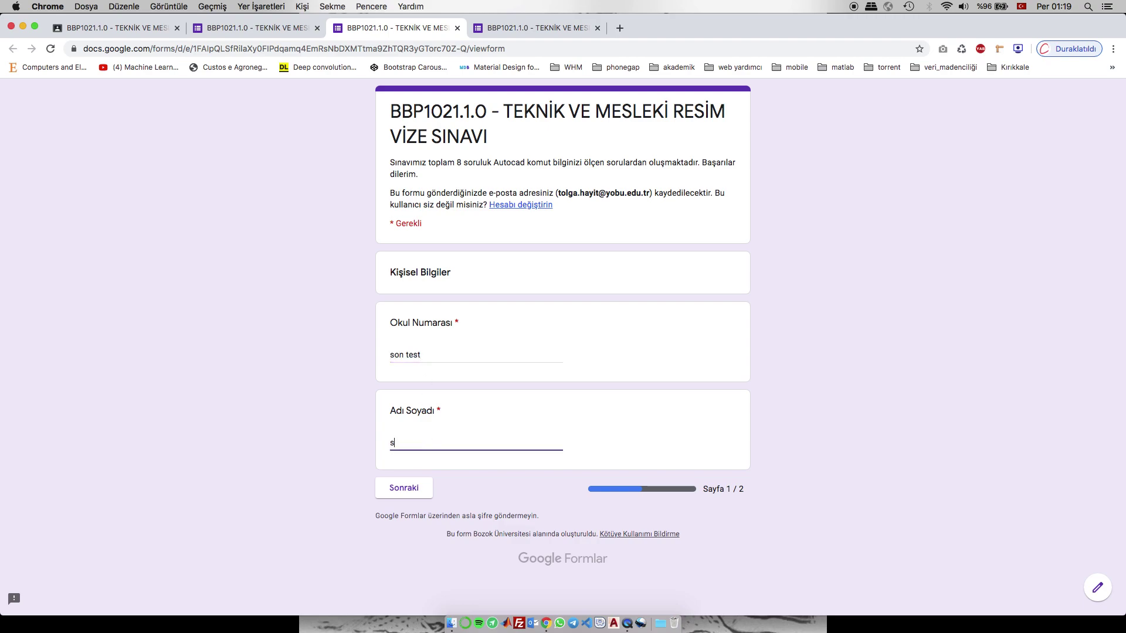
key("BackSpace")
type("son test")
left_click(415, 491)
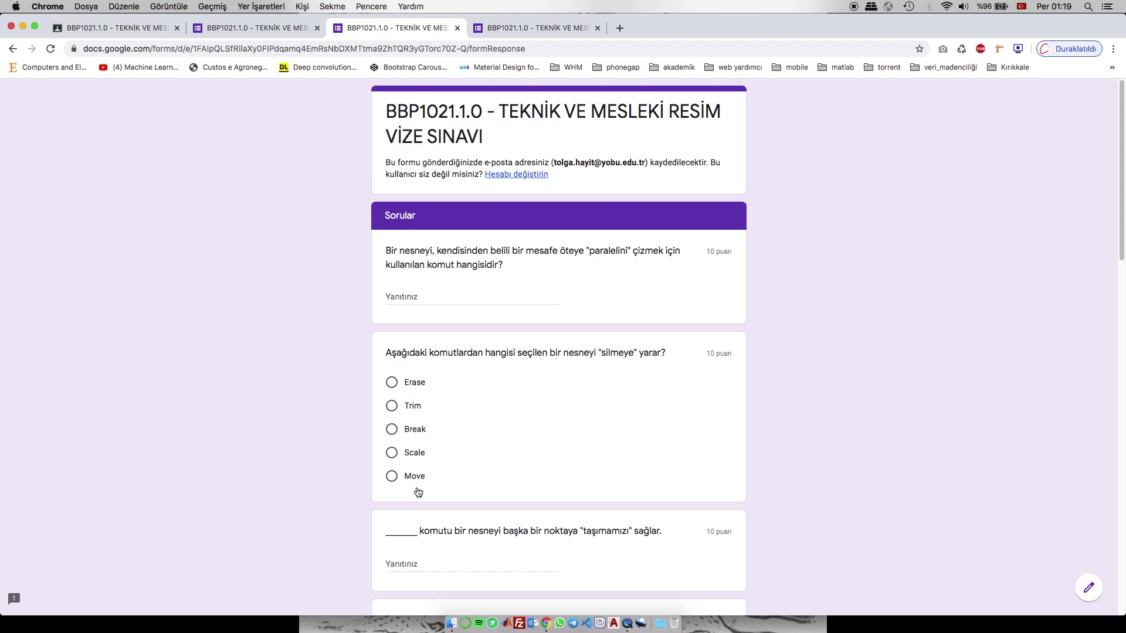
- Look through the previewed questions, go back to the Kişisel Bilgiler page, and return to the questions page
scroll(348, 459, "down", 20)
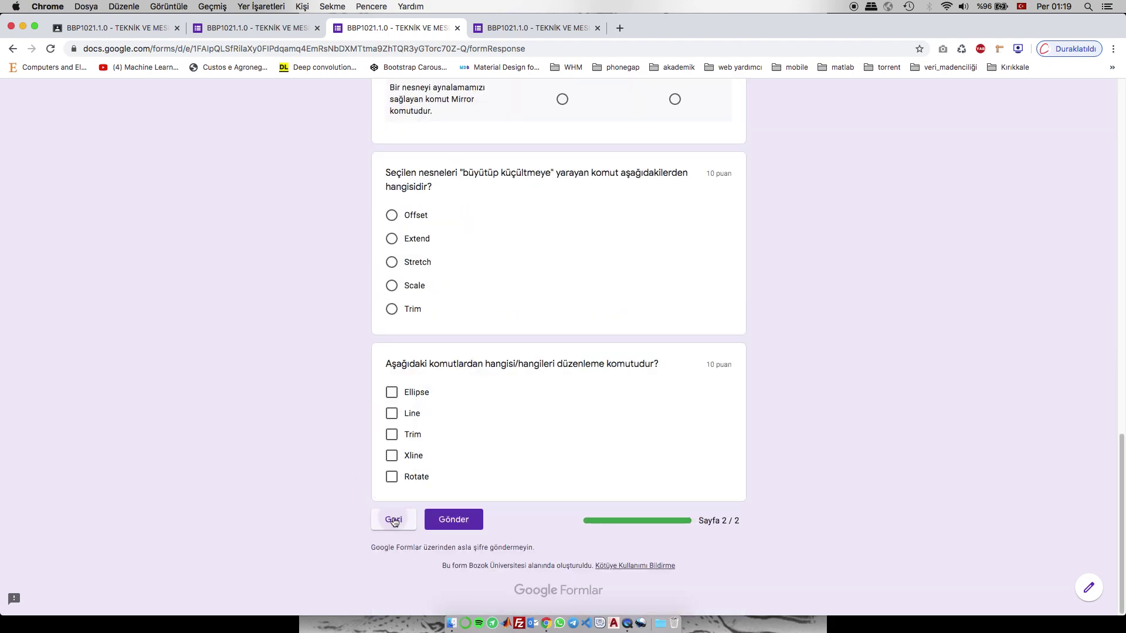
left_click(394, 520)
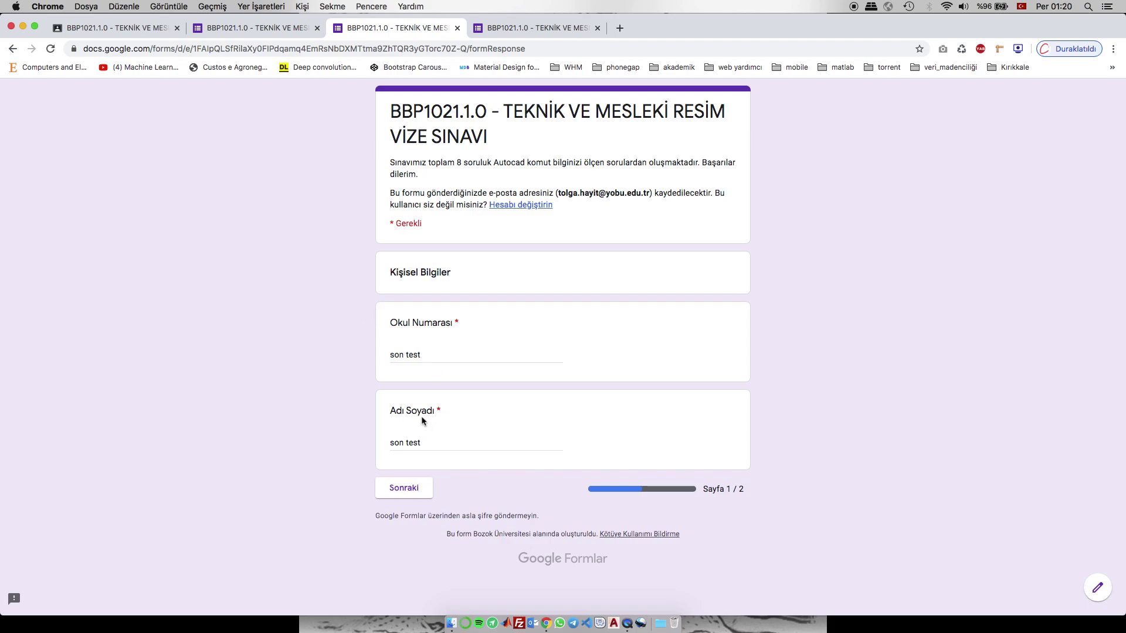
left_click(407, 489)
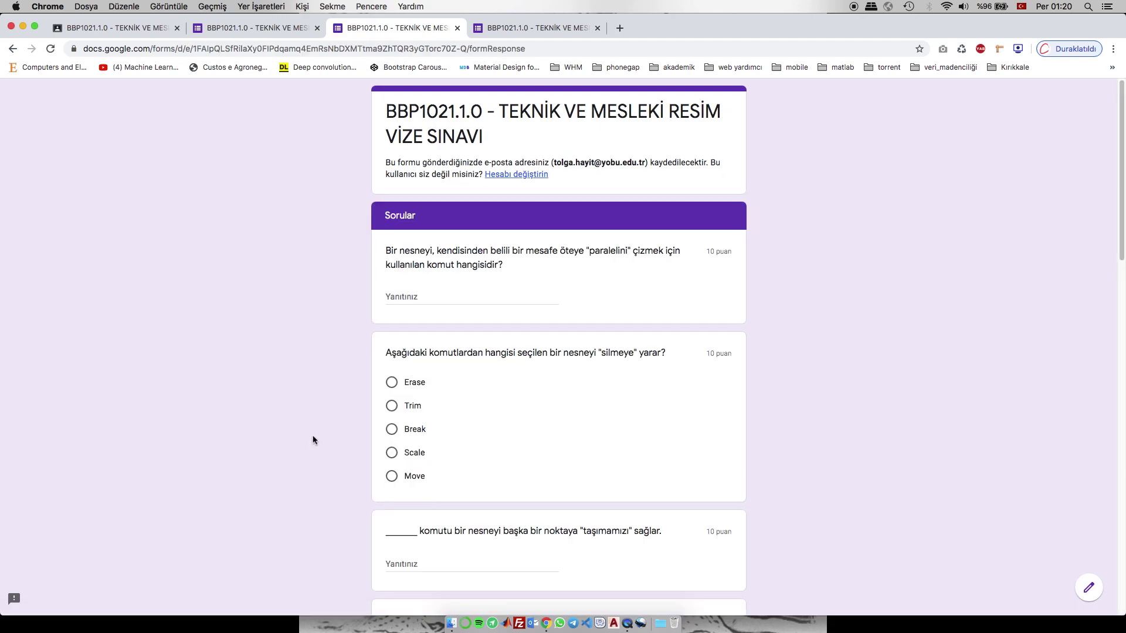
- Answer the "paralelini" question with "asdads", "silmeye" with Trim, "taşımamızı" with "adsadadad", and "daire" with Ellipse
scroll(312, 440, "down", 1)
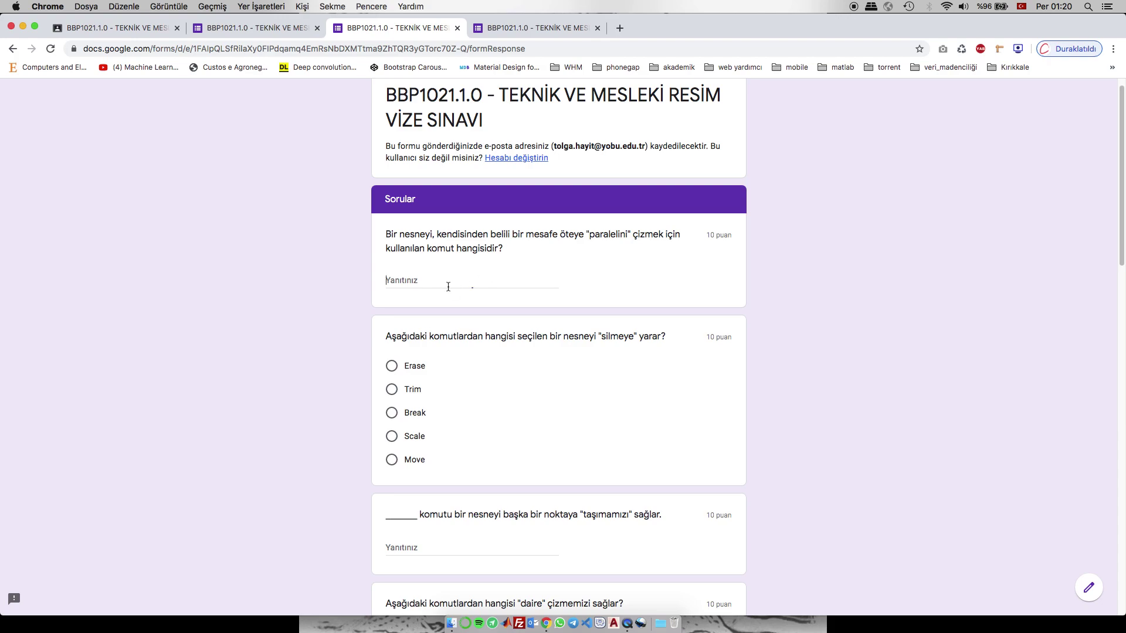
type("asdads")
left_click(401, 392)
scroll(402, 395, "down", 3)
left_click(405, 356)
type("adsadadad")
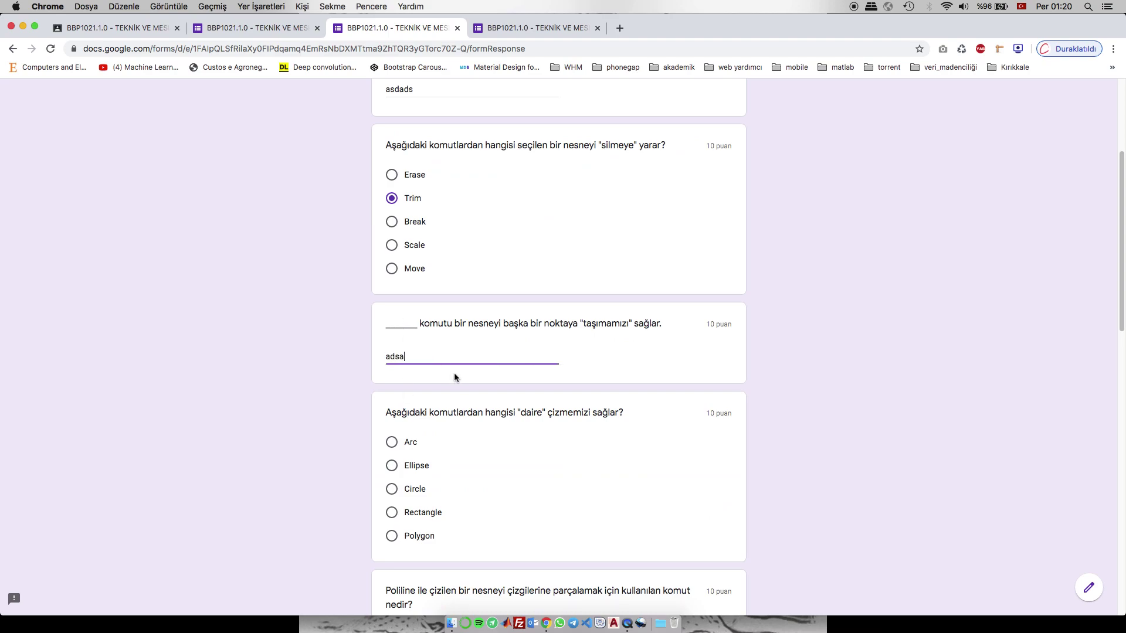
left_click(397, 469)
- Answer the "Poliline" question with "ddadad", and mark the grid's first two rows Doğru and the last three Yanlış
scroll(455, 490, "down", 6)
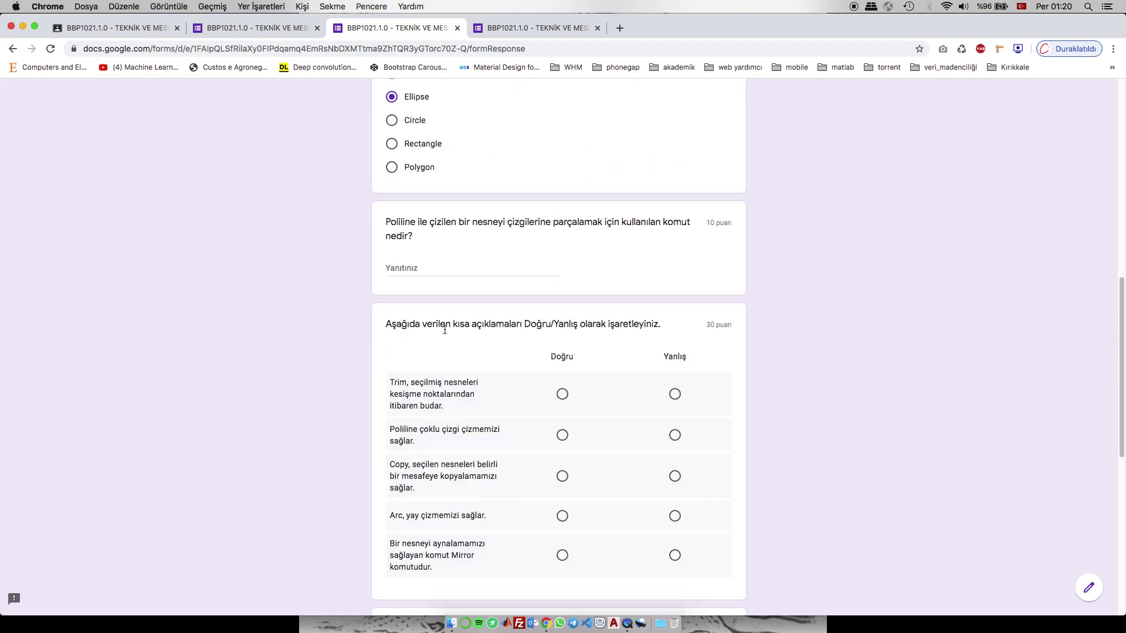
scroll(443, 305, "up", 1)
left_click(448, 290)
type("ddadad")
left_click(562, 413)
left_click(562, 453)
left_click(674, 494)
left_click(675, 534)
left_click(675, 574)
- Choose Stretch for the "büyütüp küçültmeye" question, and select Ellipse, Line and Trim for the "düzenleme" commands question
scroll(704, 557, "down", 5)
left_click(414, 425)
left_click(424, 449)
scroll(440, 463, "down", 3)
left_click(408, 415)
left_click(410, 392)
left_click(411, 435)
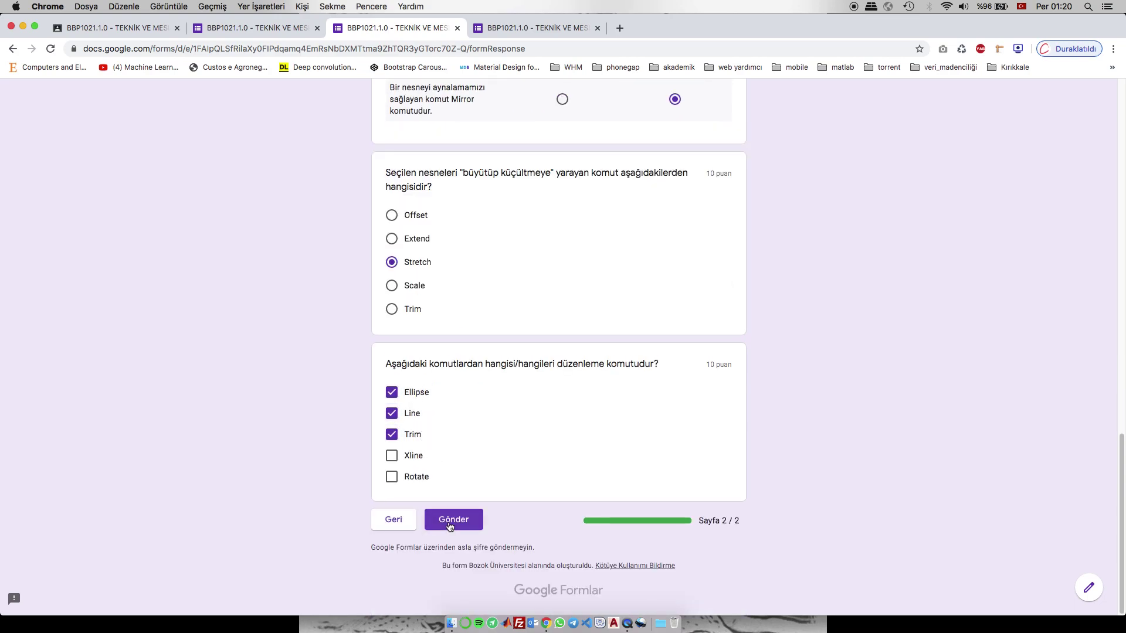
- Submit the test answers and review the form's response summary, including the frequently missed questions and the Puanlar table
left_click(449, 523)
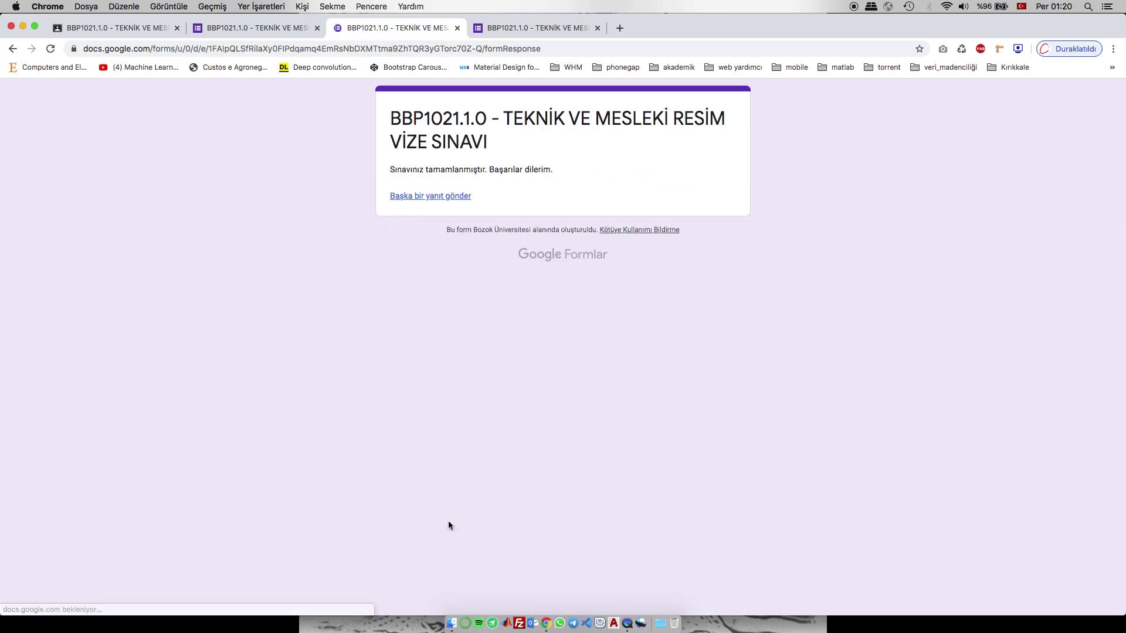
left_click(255, 27)
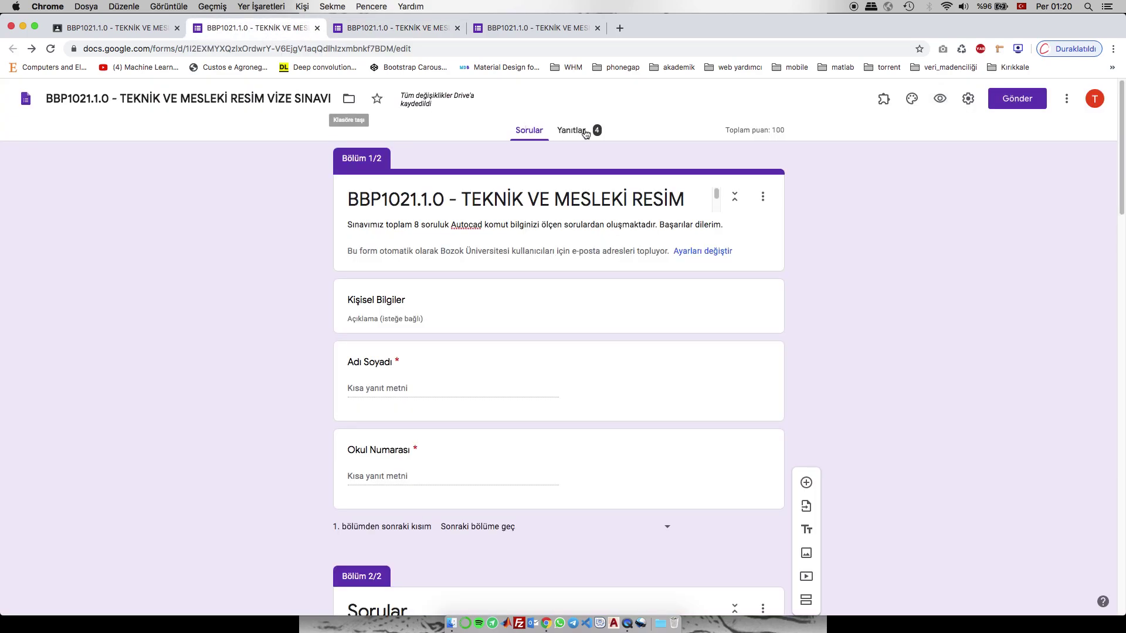
left_click(584, 130)
scroll(287, 382, "down", 15)
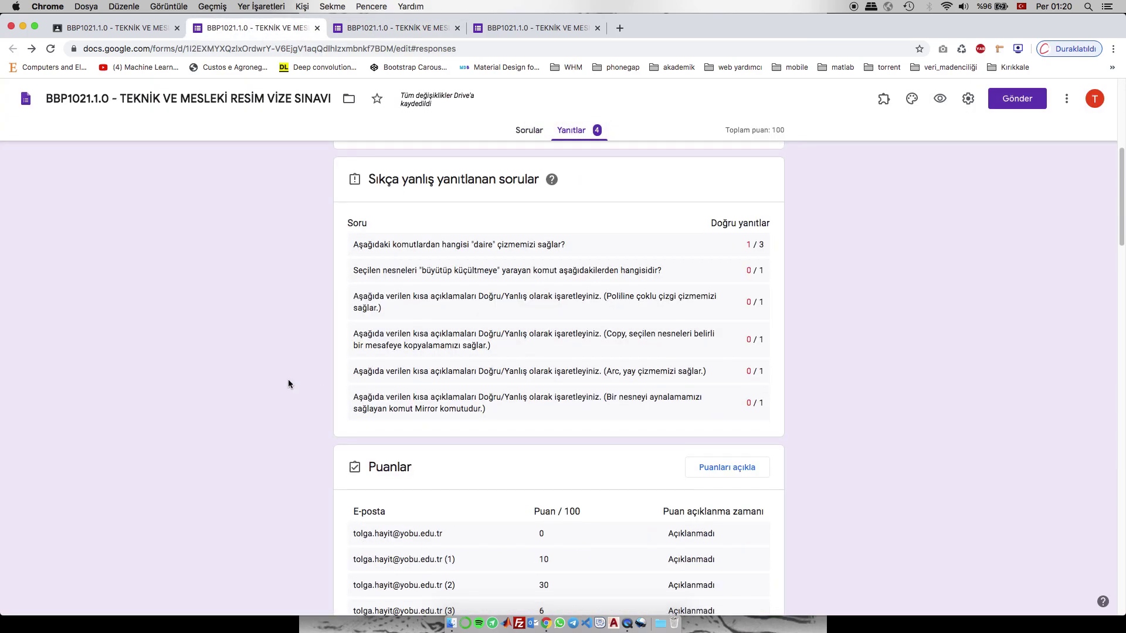
scroll(295, 372, "down", 1)
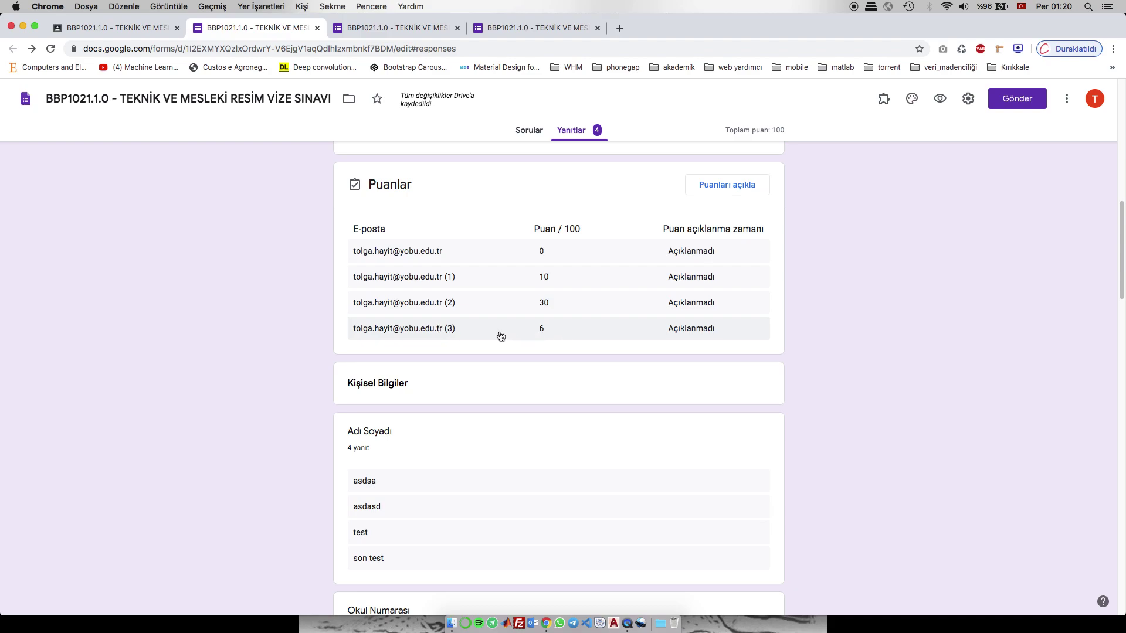
scroll(501, 335, "down", 4)
scroll(471, 304, "down", 2)
scroll(473, 305, "up", 2)
scroll(478, 305, "up", 4)
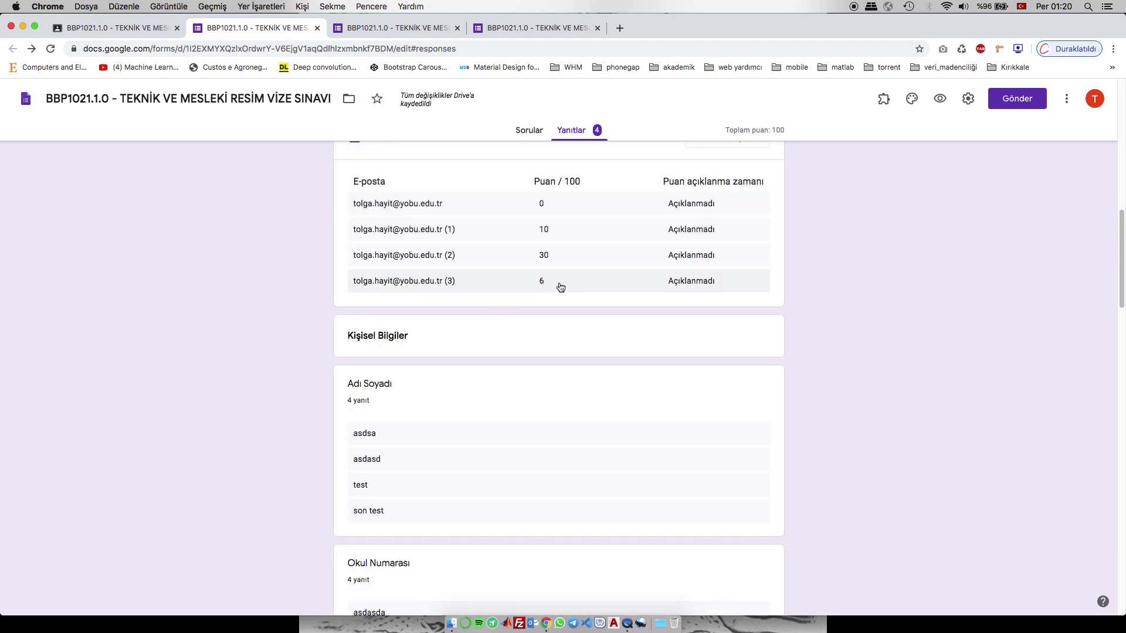
- Examine the last listed individual response with its per-question scores, and look back through the form's questions
left_click(679, 284)
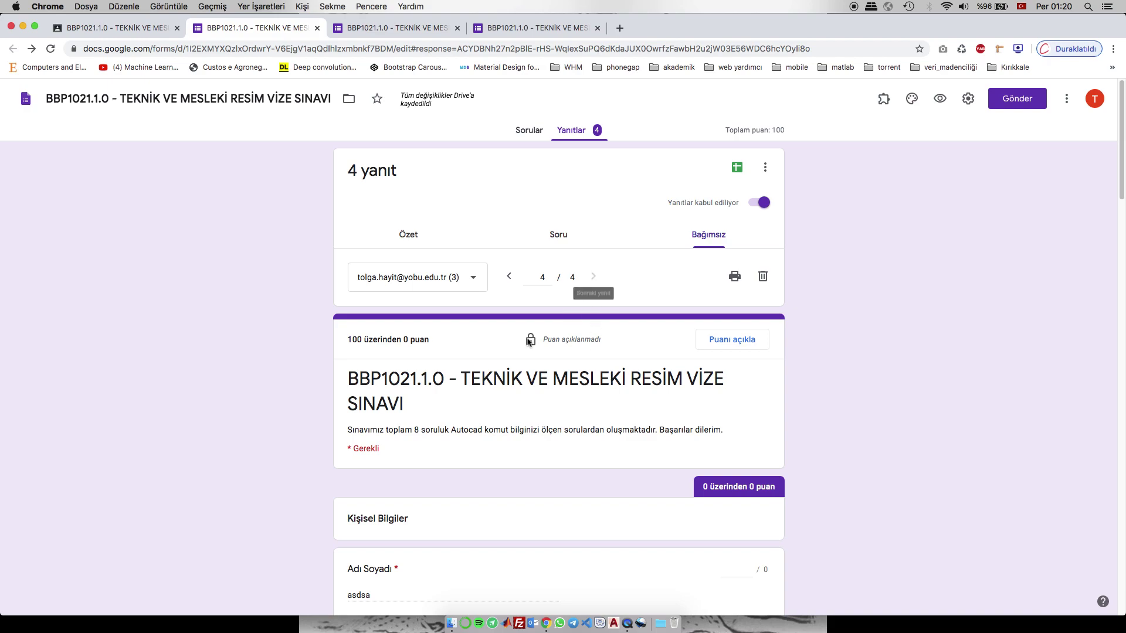
scroll(357, 435, "down", 8)
scroll(356, 435, "down", 2)
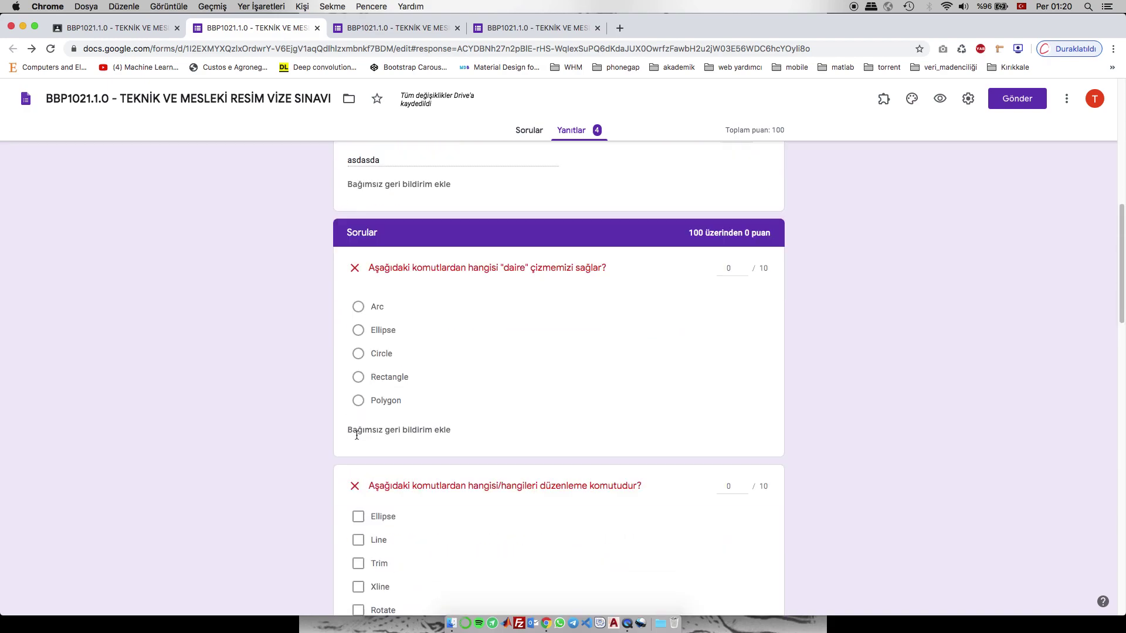
scroll(359, 436, "down", 5)
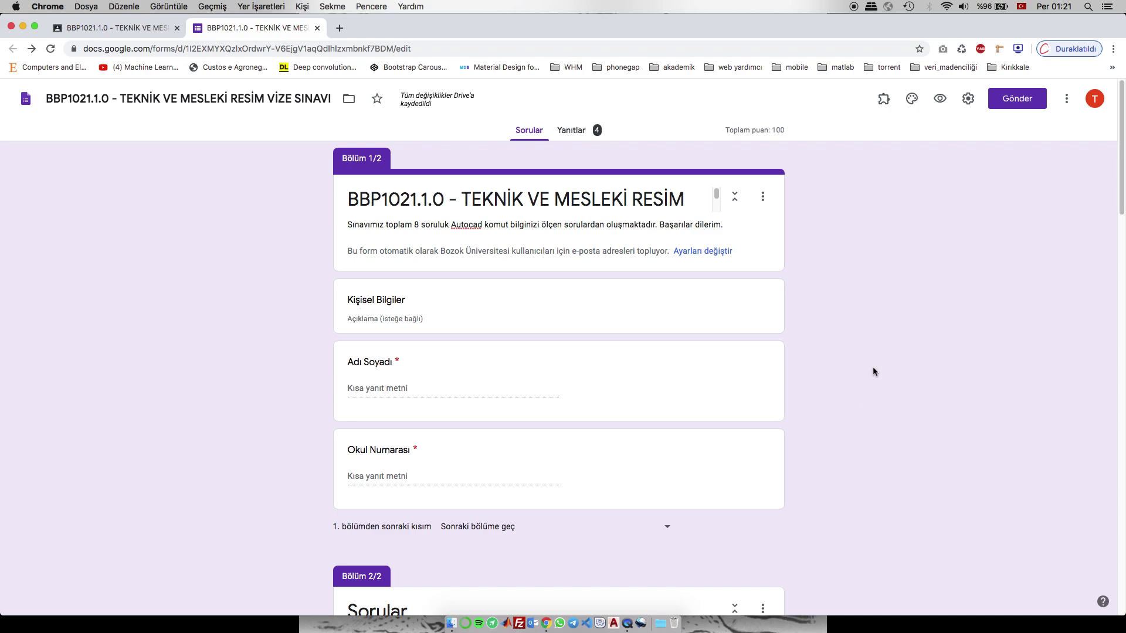
scroll(872, 367, "down", 8)
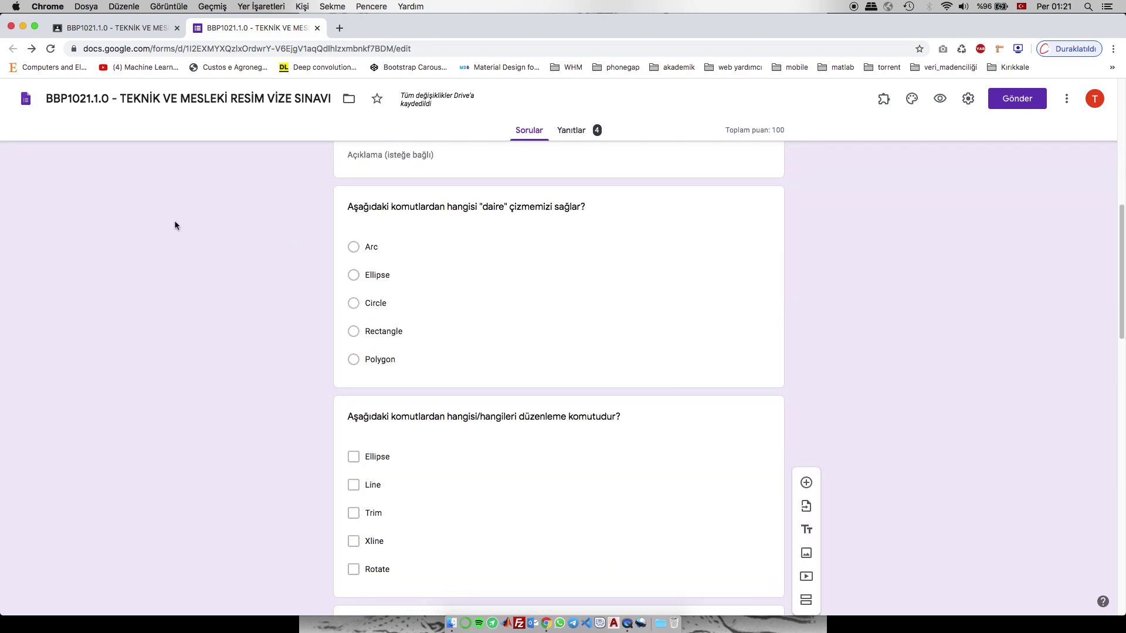
scroll(218, 279, "down", 10)
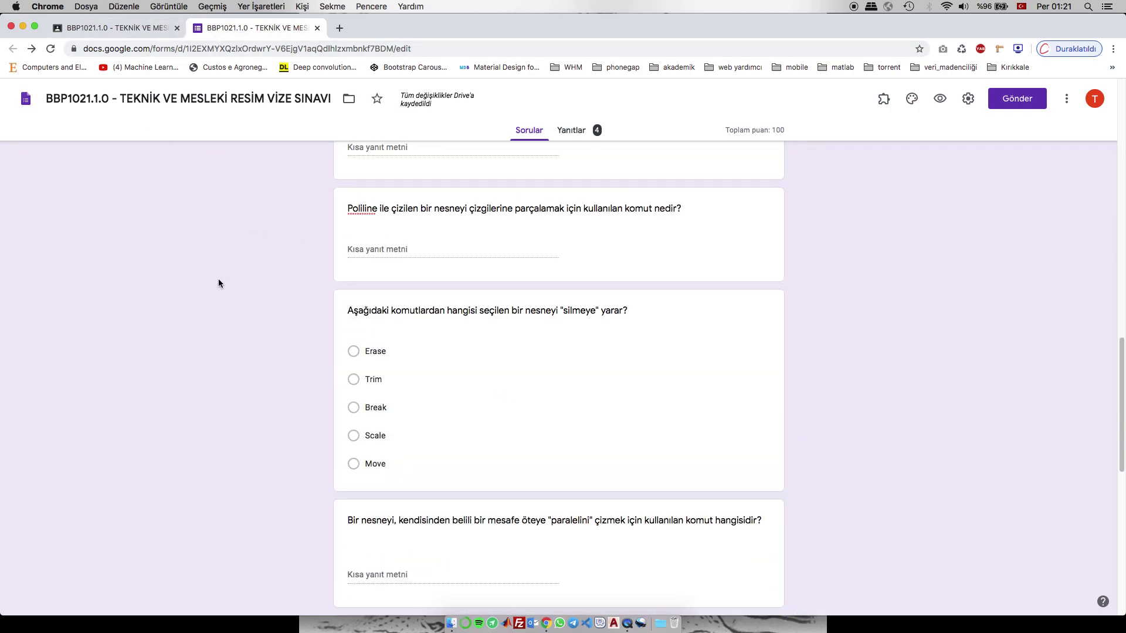
scroll(220, 281, "up", 20)
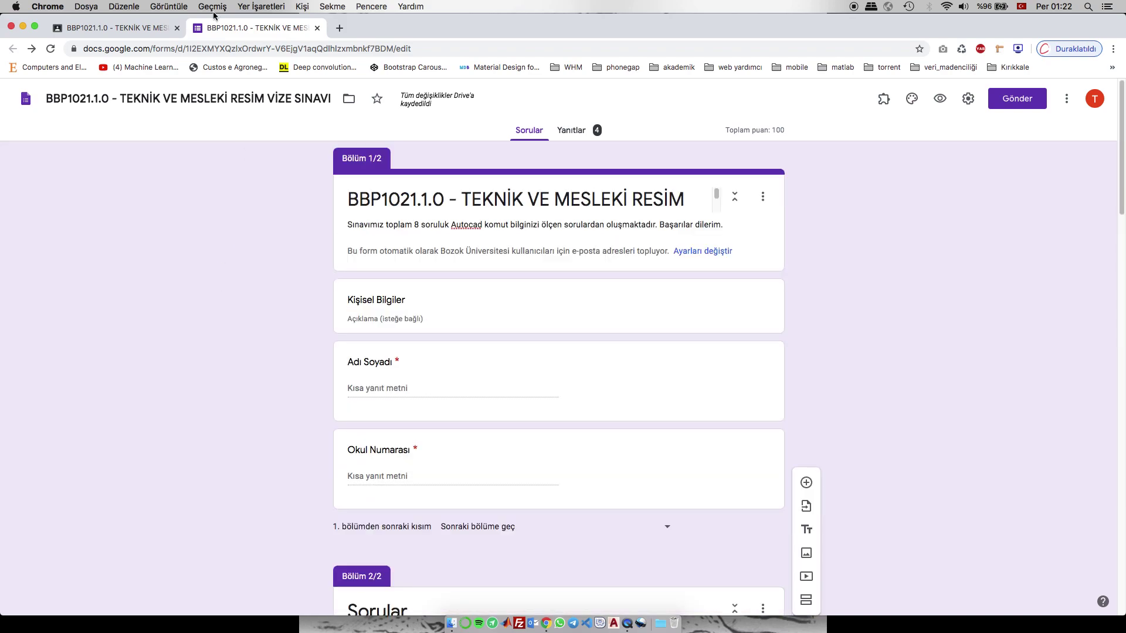
- Copy the form's description, "Sınavımız toplam 8 soruluk Autocad komut bilginizi ölçen sorulardan oluşmaktadır. Başarılar dilerim.", into the Classroom assignment's instructions
left_click(140, 30)
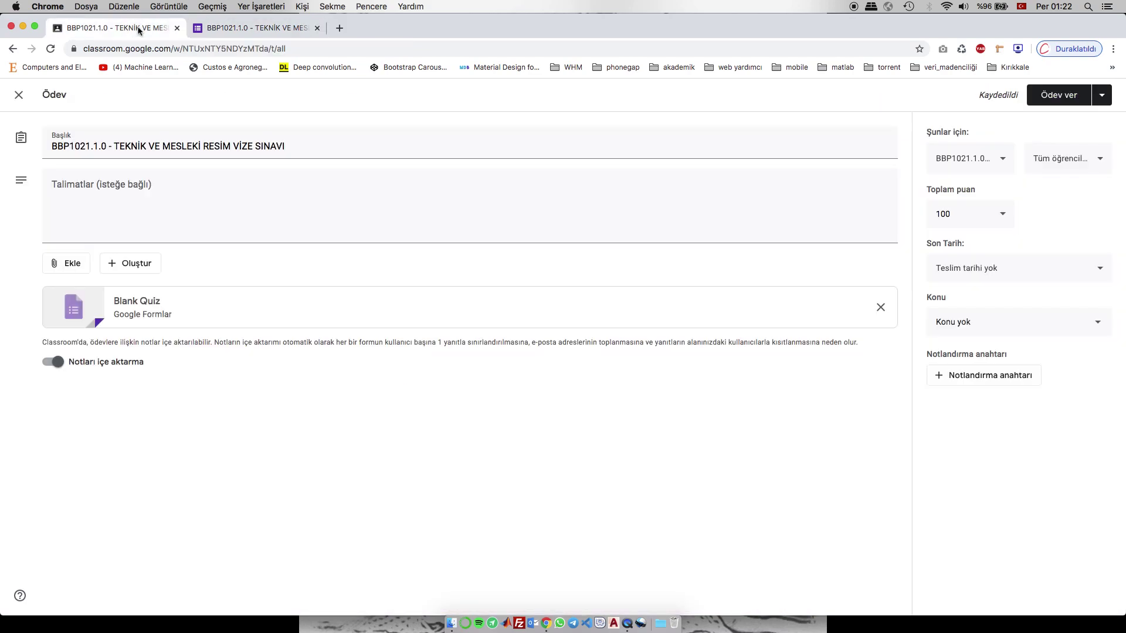
left_click(171, 187)
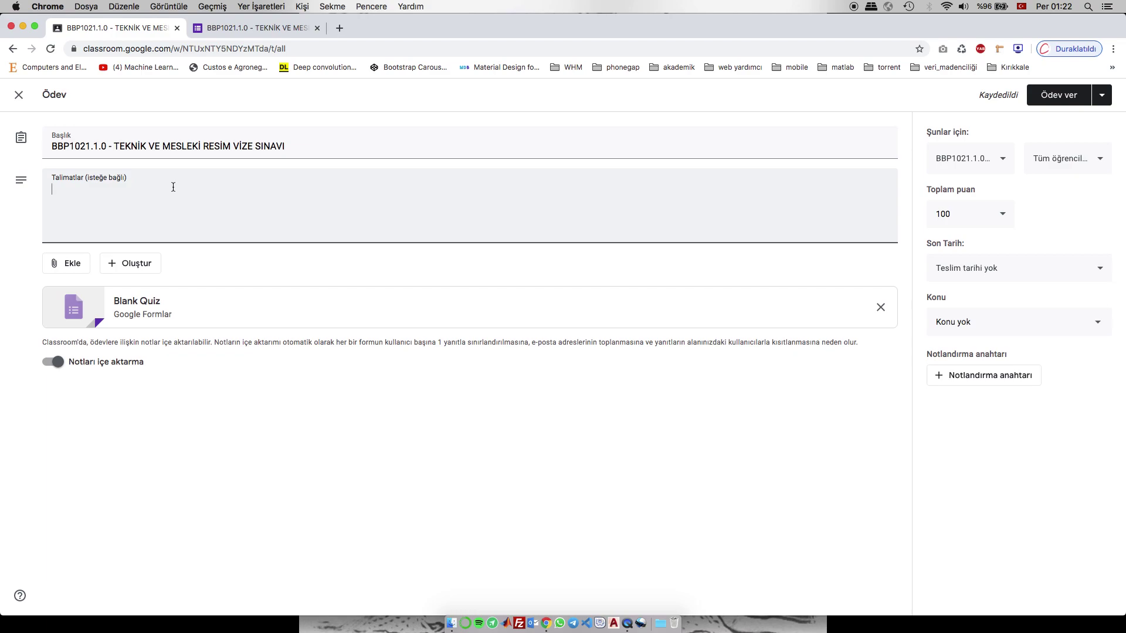
left_click(232, 30)
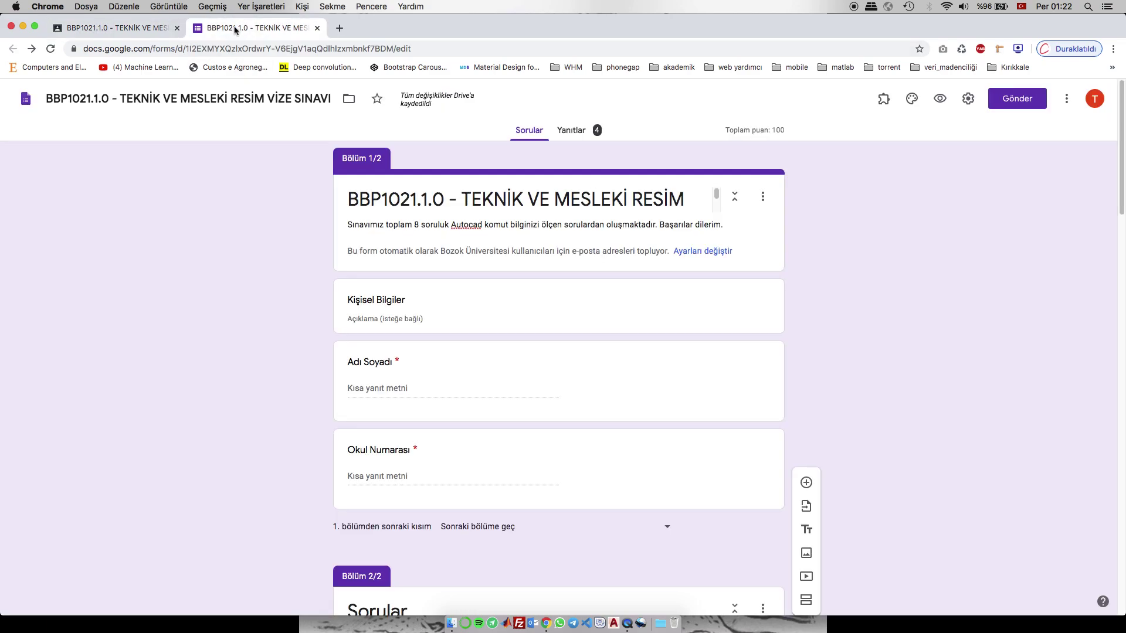
left_click_drag(351, 224, 717, 224)
key("super+c")
left_click(228, 262)
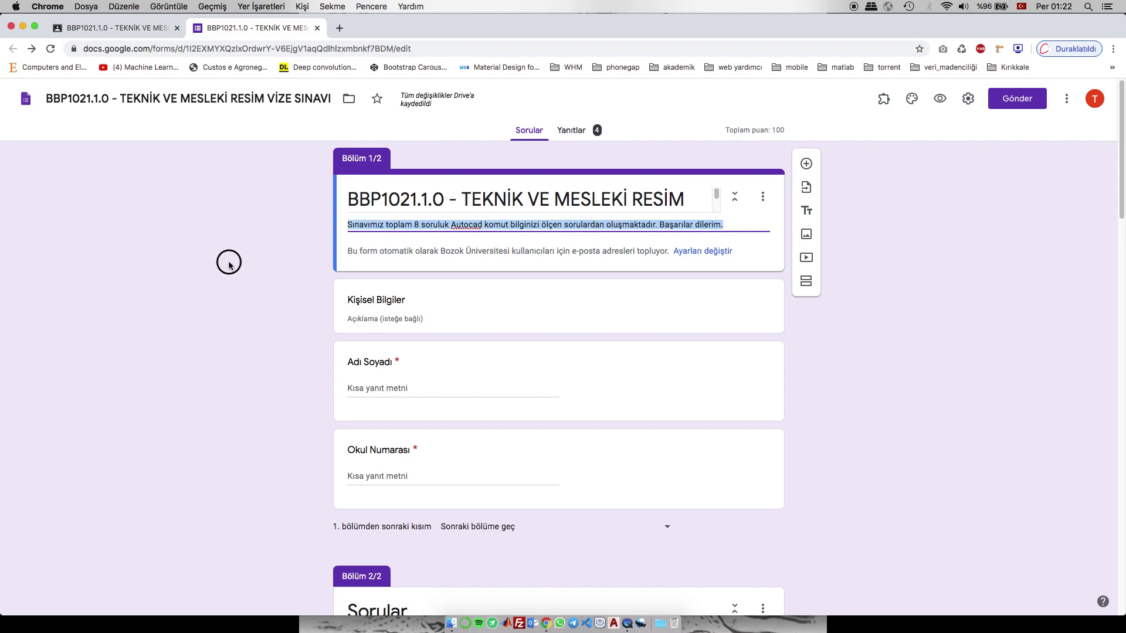
left_click(117, 28)
key("super+v")
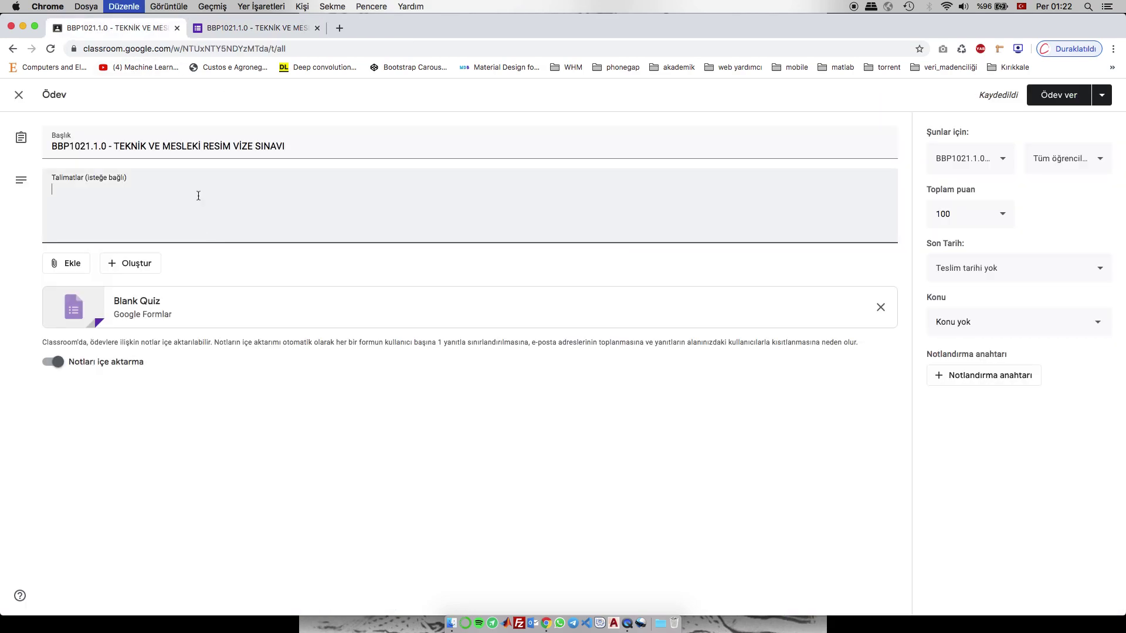
left_click(192, 188)
key("BackSpace")
type("c")
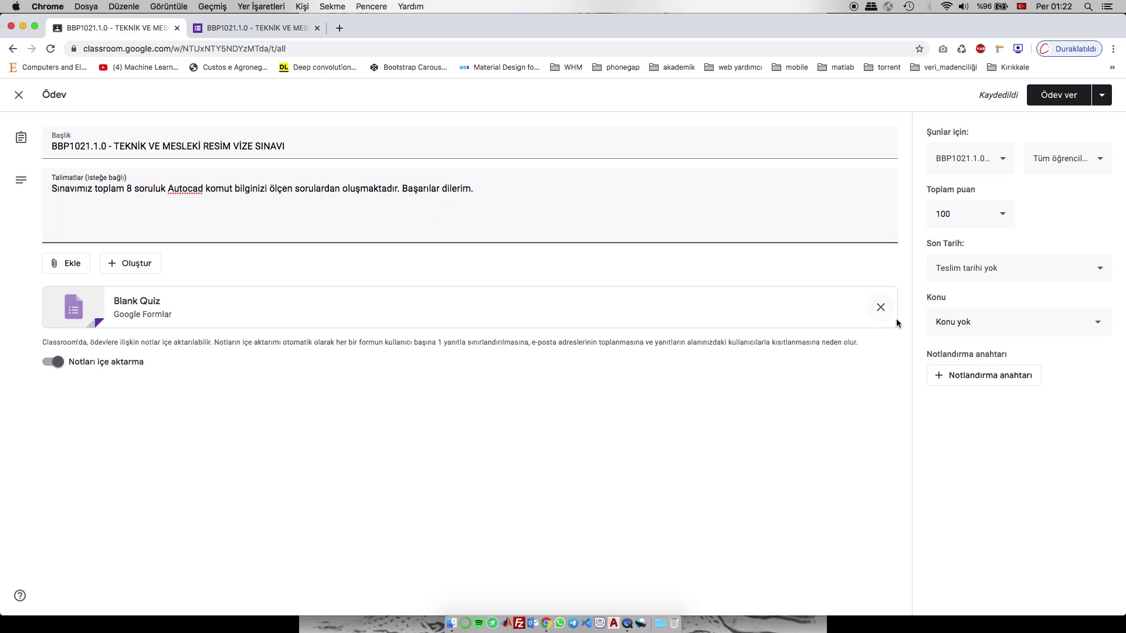
- Set the assignment's due date to 9 Nis 2020 and its due time to 12:00
left_click(1012, 267)
left_click(1007, 312)
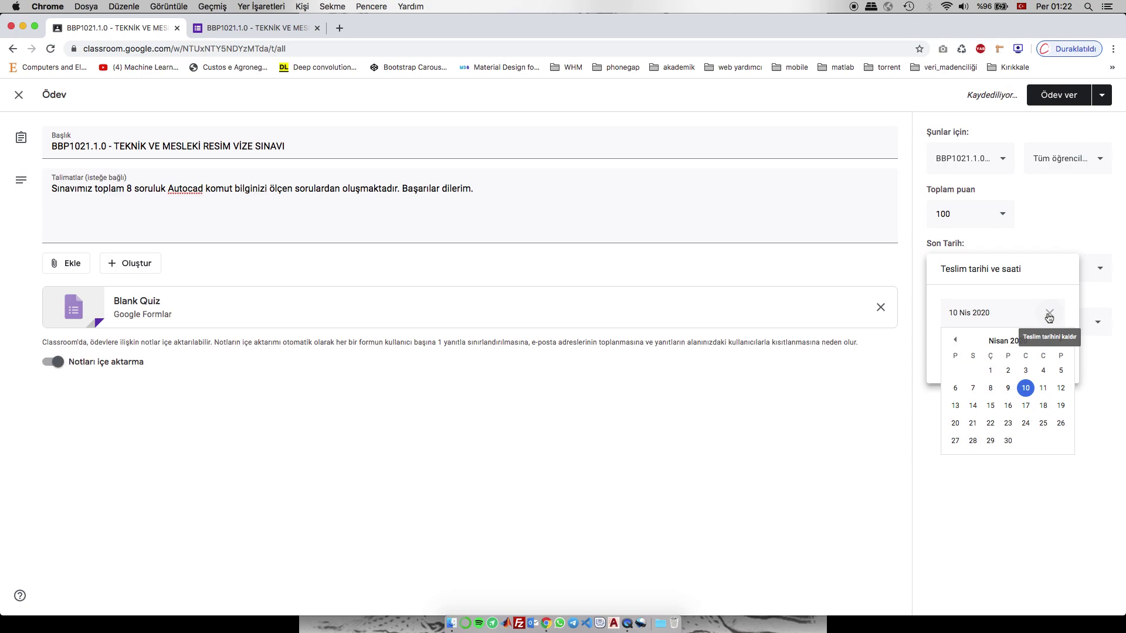
left_click(1007, 388)
left_click(988, 355)
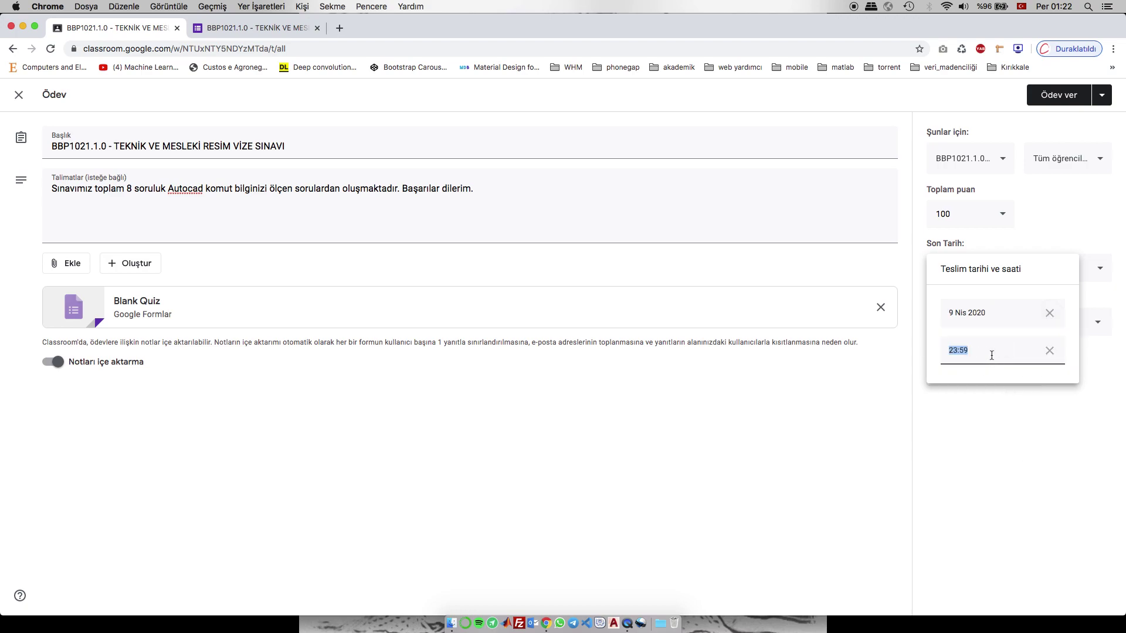
type("12:00")
left_click(968, 441)
- Create a new topic named "Vize Sınavı" for the assignment
left_click(989, 333)
left_click(990, 332)
left_click(1005, 332)
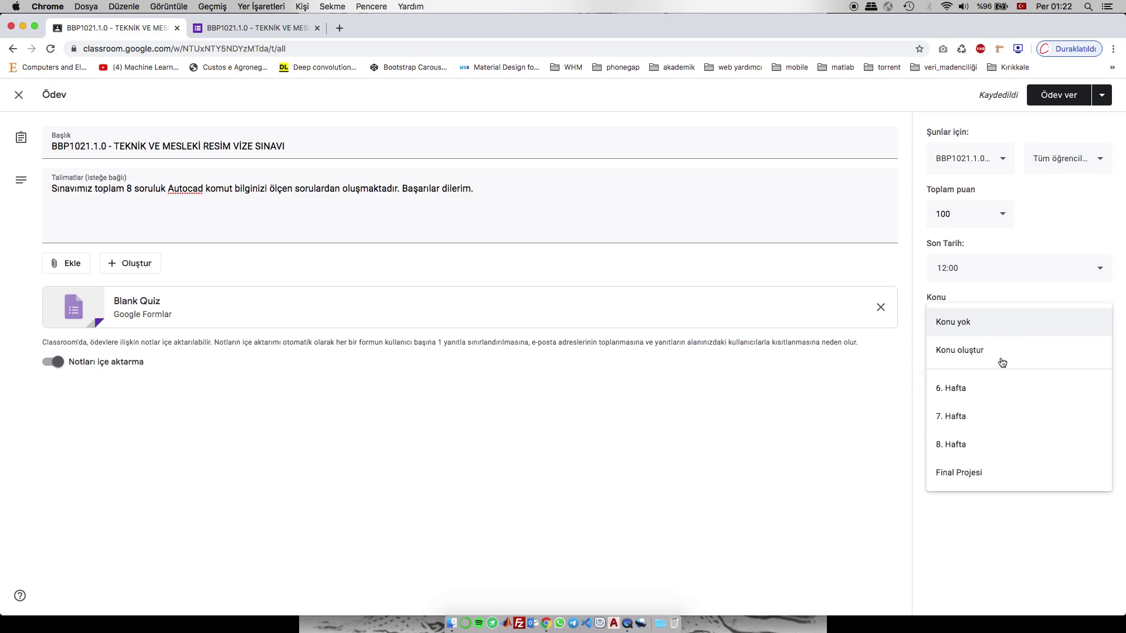
left_click(983, 350)
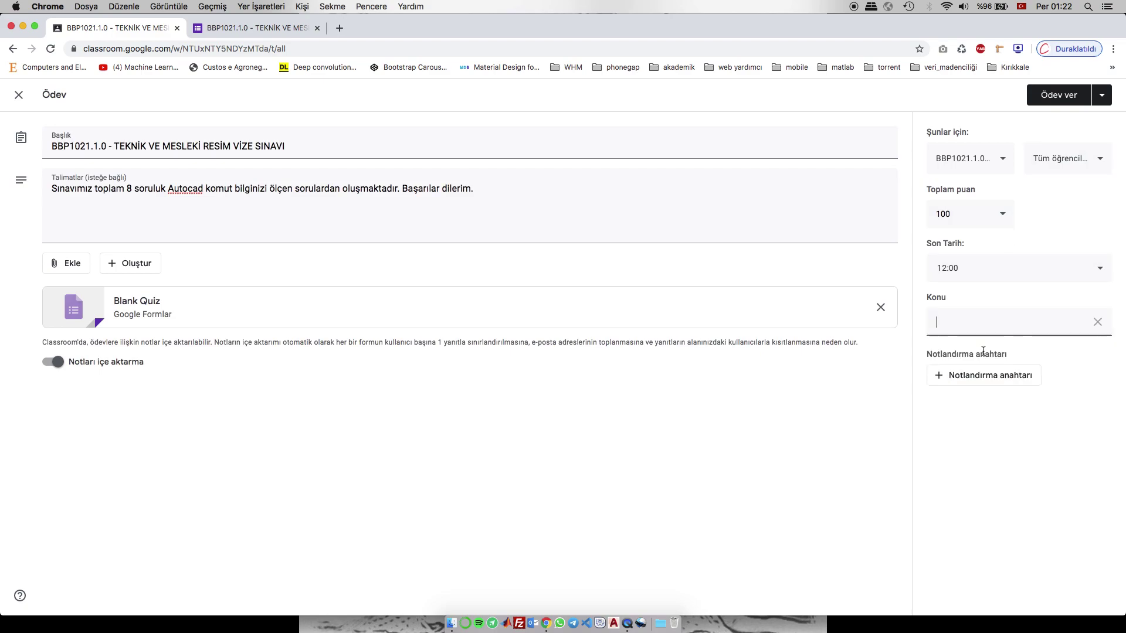
type("Vize Sınavı")
- Schedule the assignment's publication for 9 Nis 2020 at 11:30, and expand its entry under the Vize Sınavı topic
left_click(1111, 101)
left_click(1081, 143)
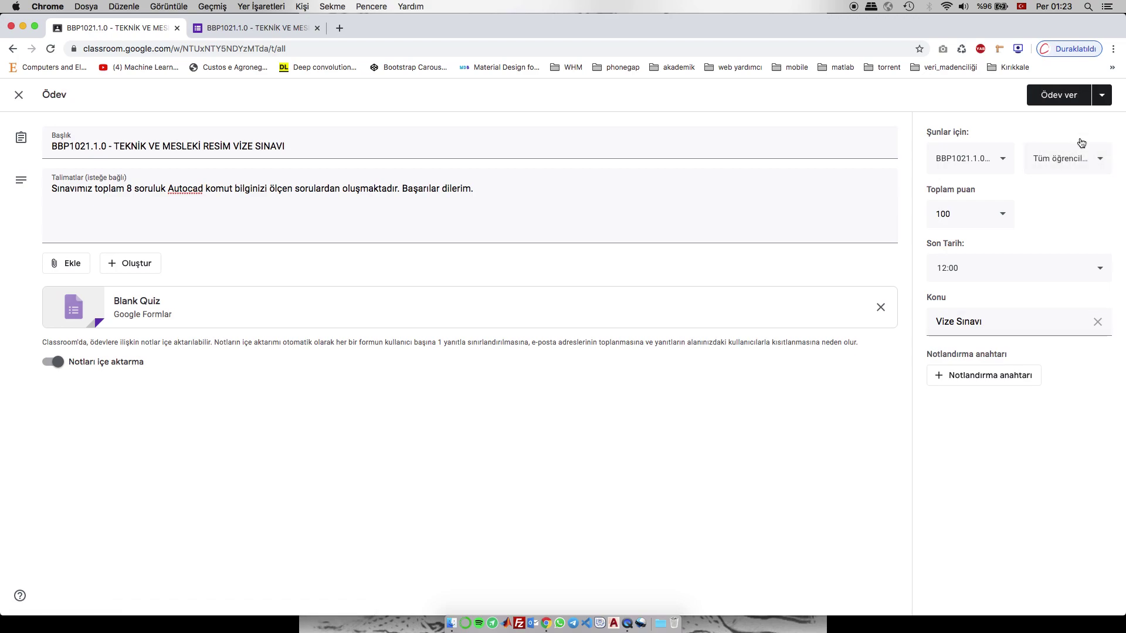
left_click(1081, 142)
left_click(906, 452)
left_click(1102, 95)
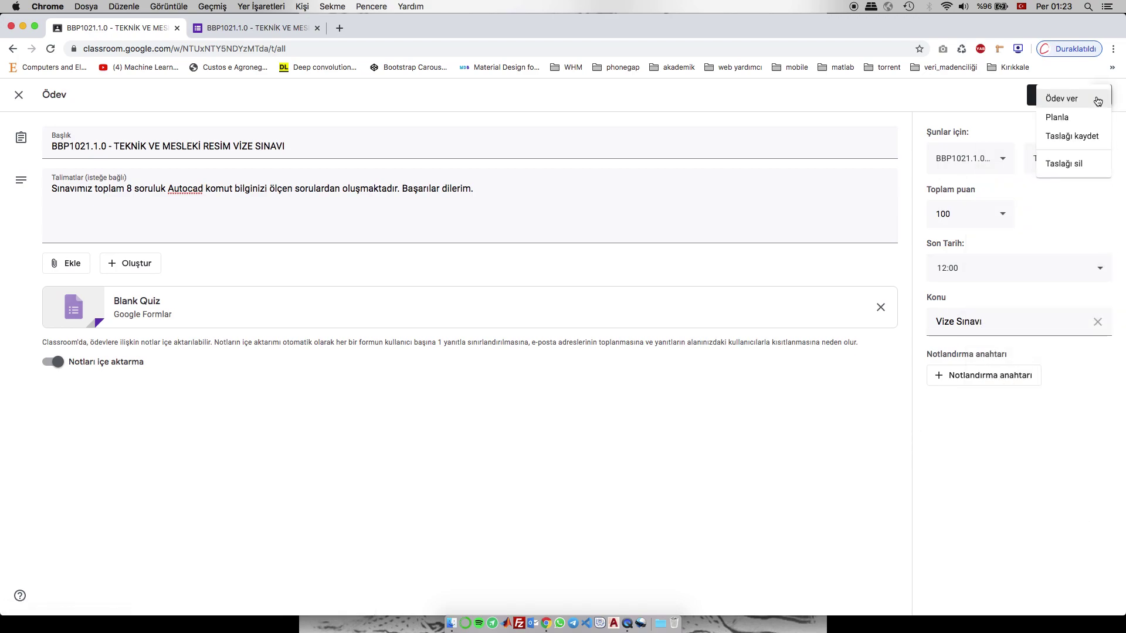
left_click(1068, 118)
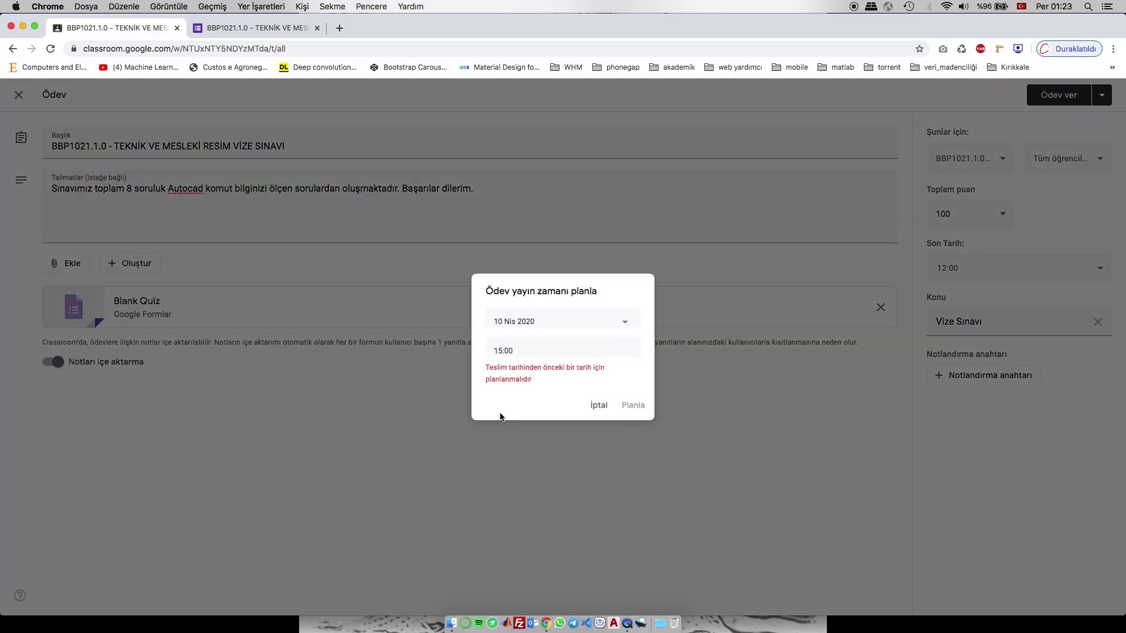
left_click(544, 321)
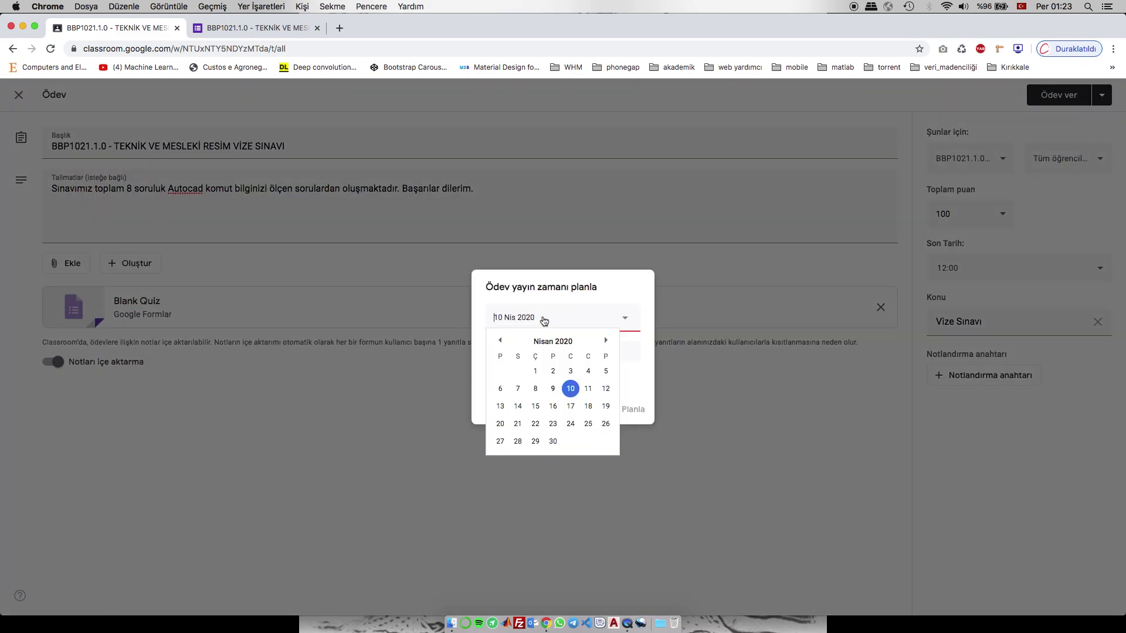
left_click(553, 389)
left_click(515, 357)
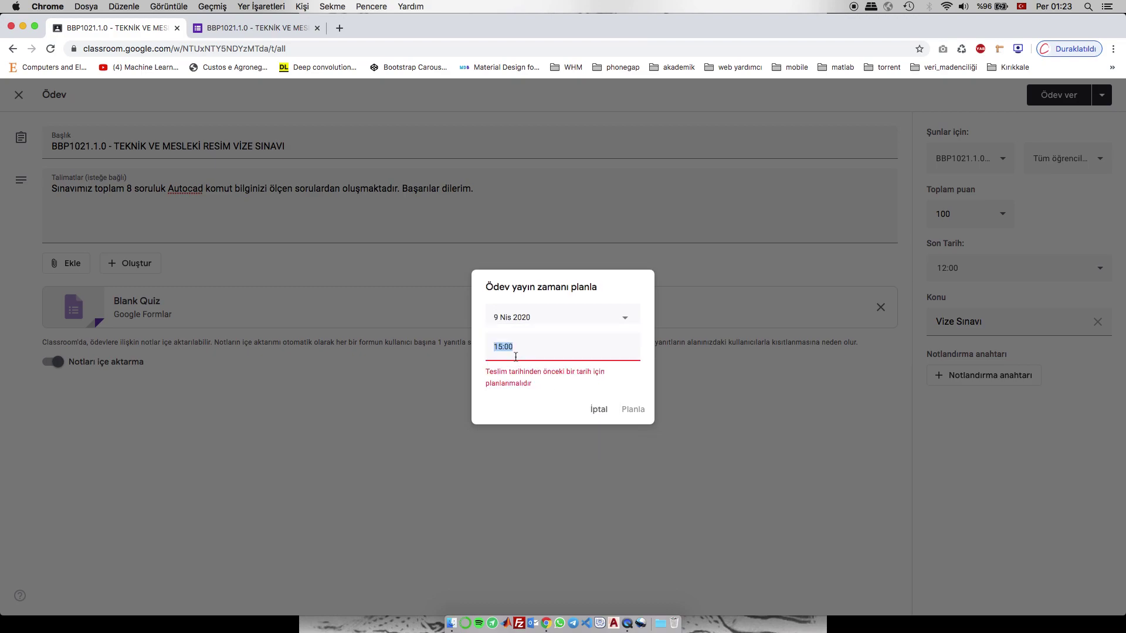
type("11:30")
left_click(477, 397)
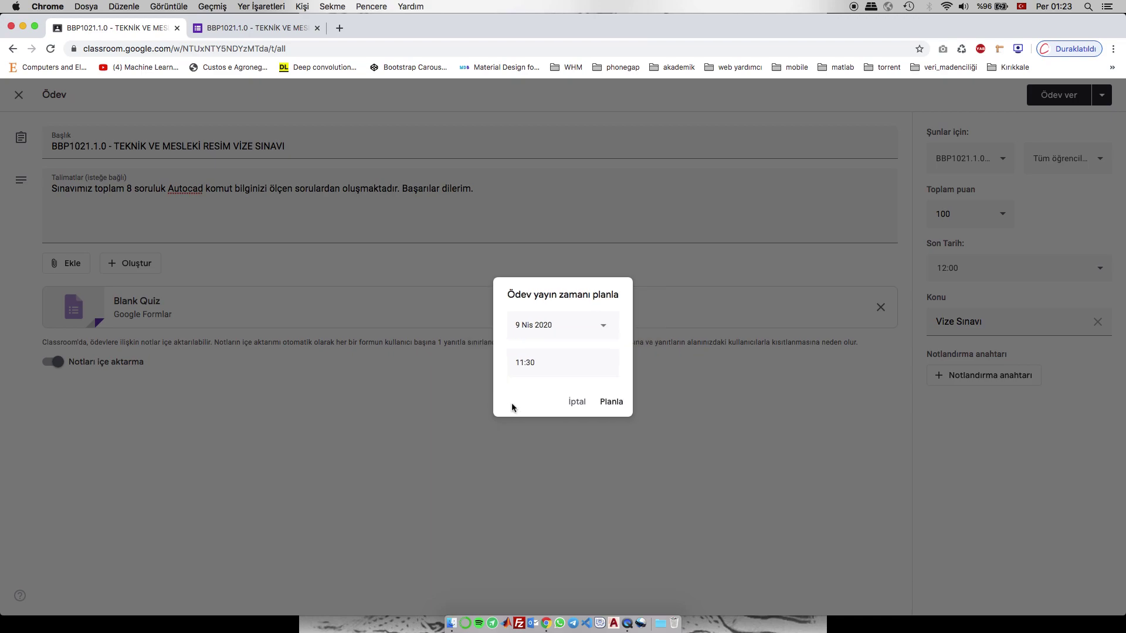
left_click(611, 402)
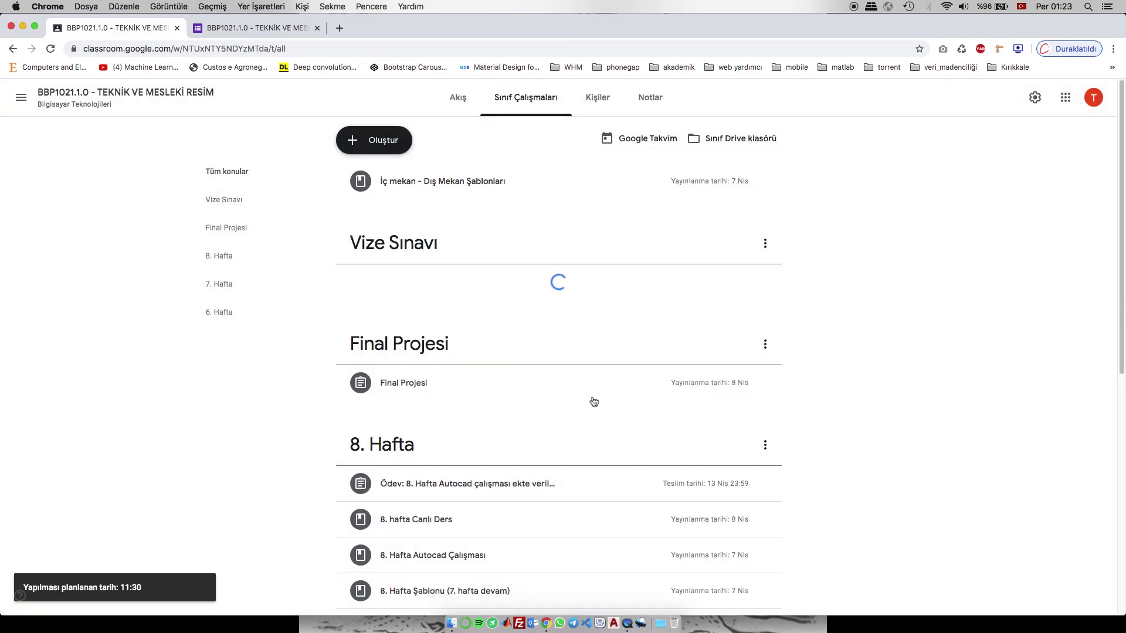
left_click(510, 285)
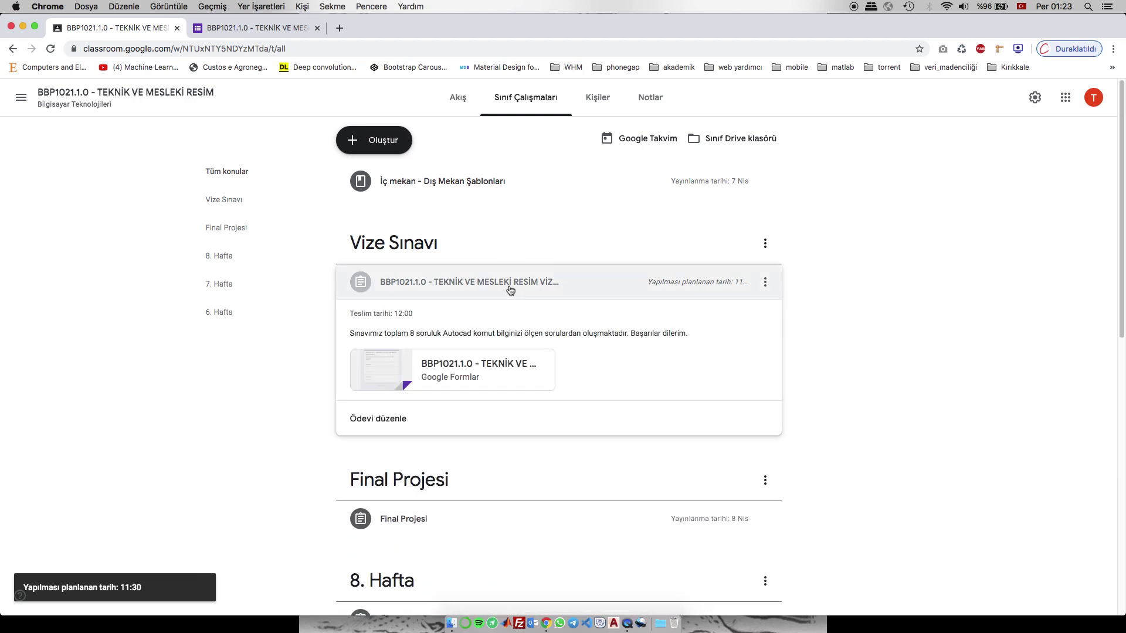
- Start a new announcement in the class stream with the greeting "Merhaba sevgili öğrenciler," on its own line
left_click(458, 98)
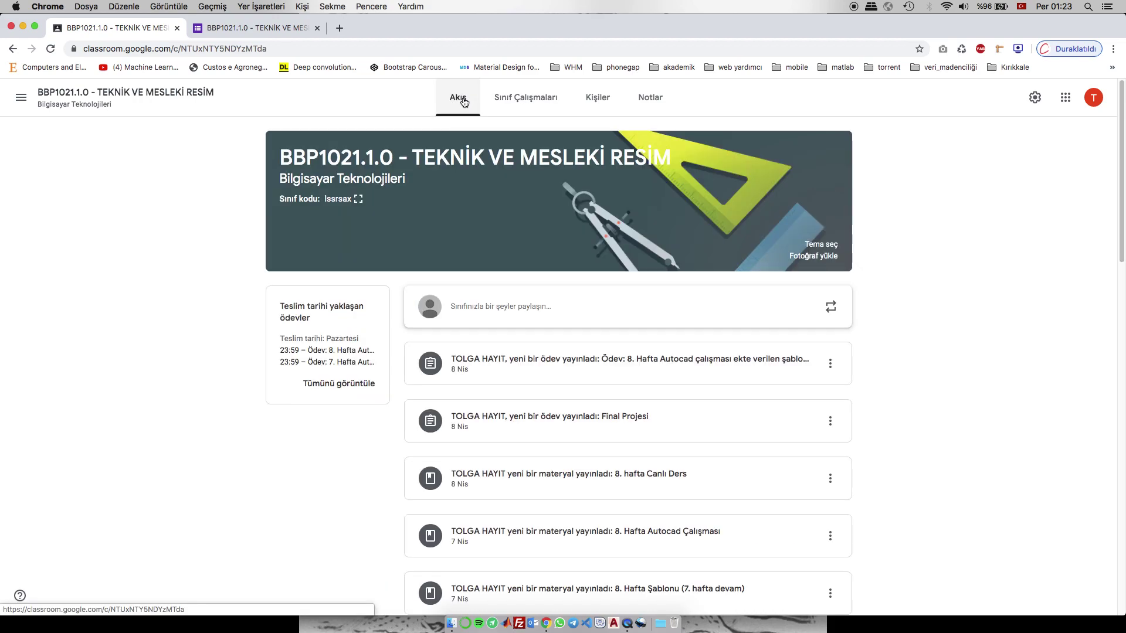
left_click(503, 305)
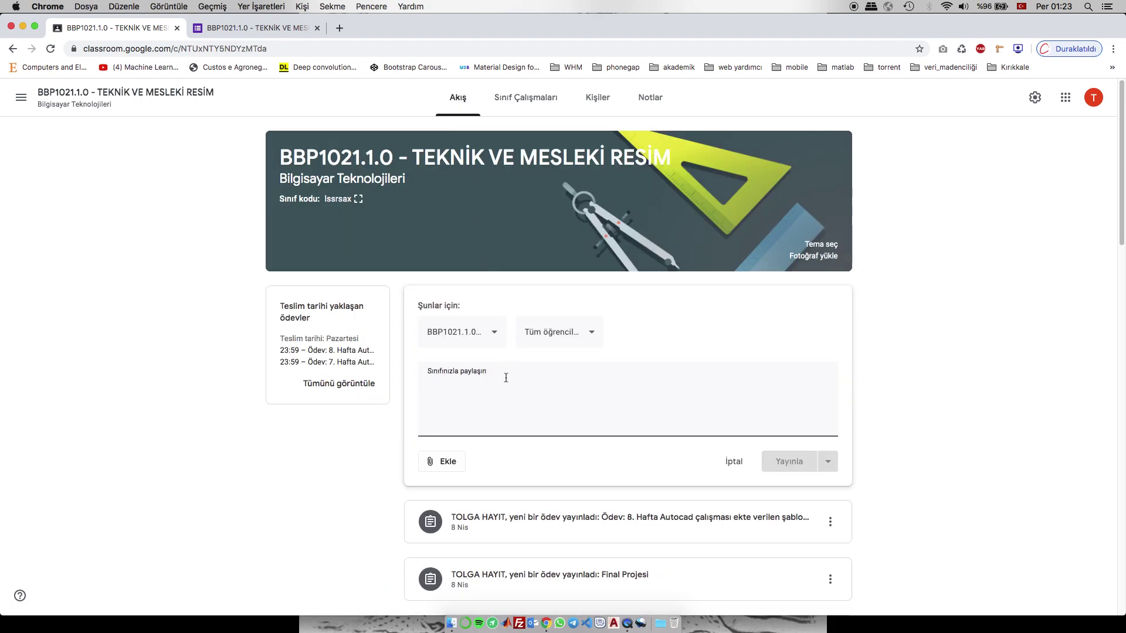
type("Mer")
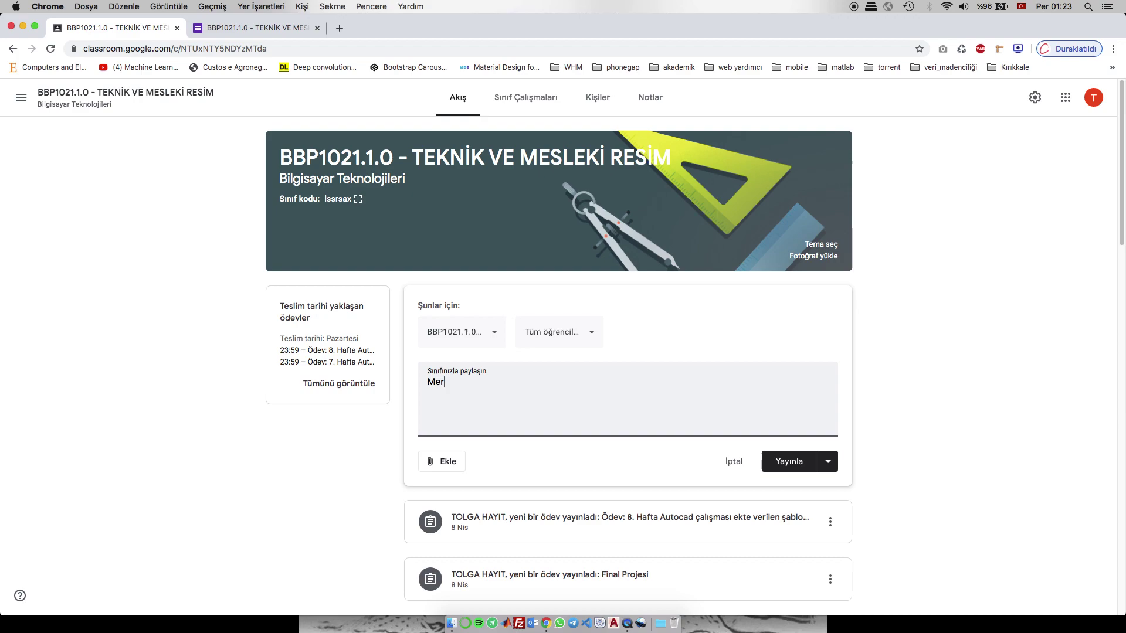
type("haba sevgili öğrenciler")
type(",")
key("Return")
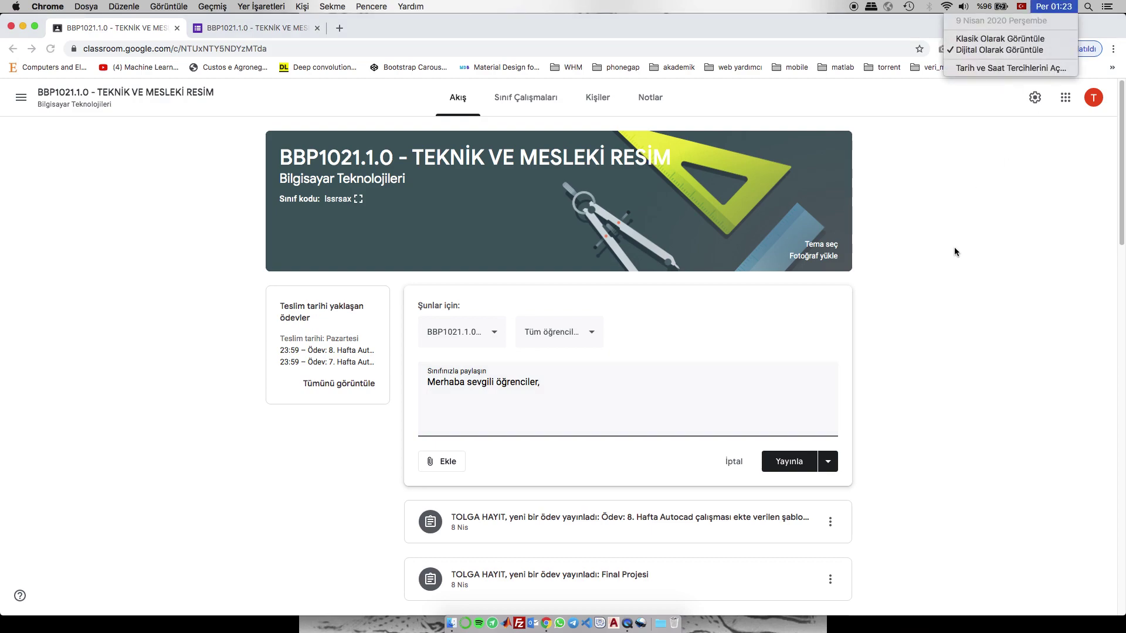
- Add the exam notice "9 Nisan perşembe günü saat 11:30'da vize sınavınız yapılacaktır. Katılım zorunludur." to the announcement
type("9 ")
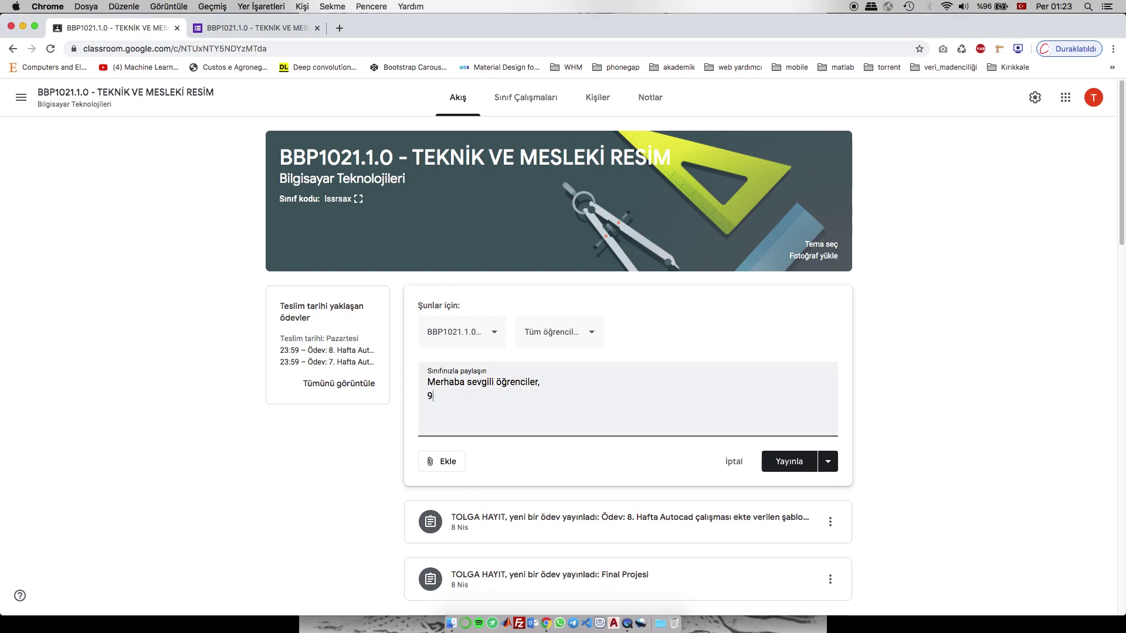
type("Nisan perşembe günü")
type("saat 11:30'da ")
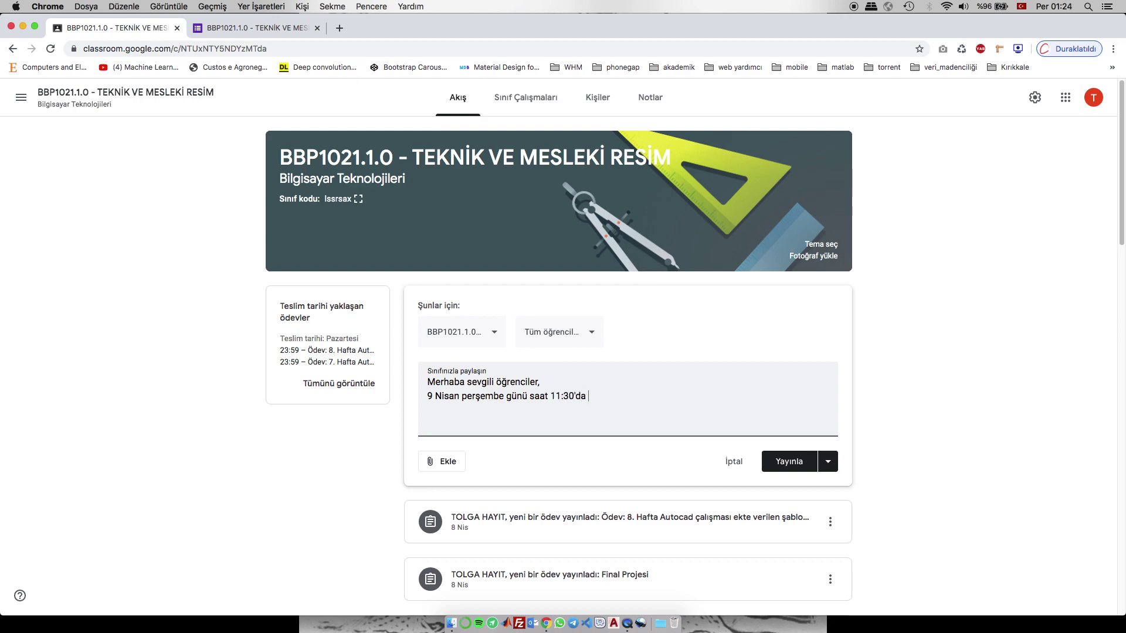
type("vize sınavınız yapılacaktır. Katılım zoru")
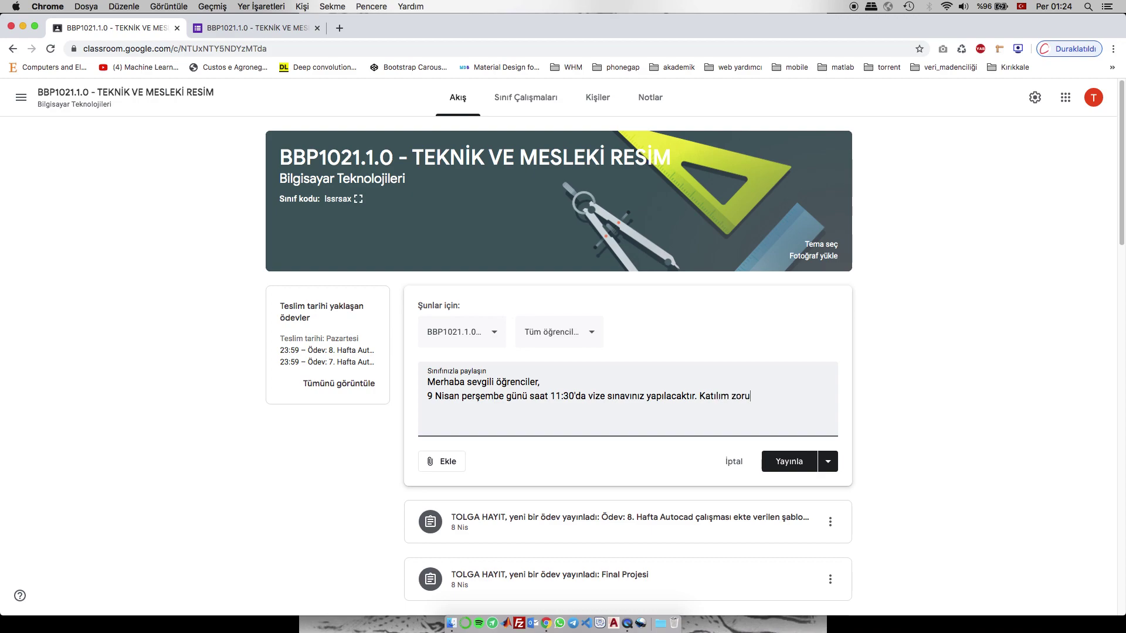
type("nludur. ")
- End the announcement with "Başarılar Dilerim." and publish it to the class stream
type("Başarılar D")
type("ilerim.")
key("super+a")
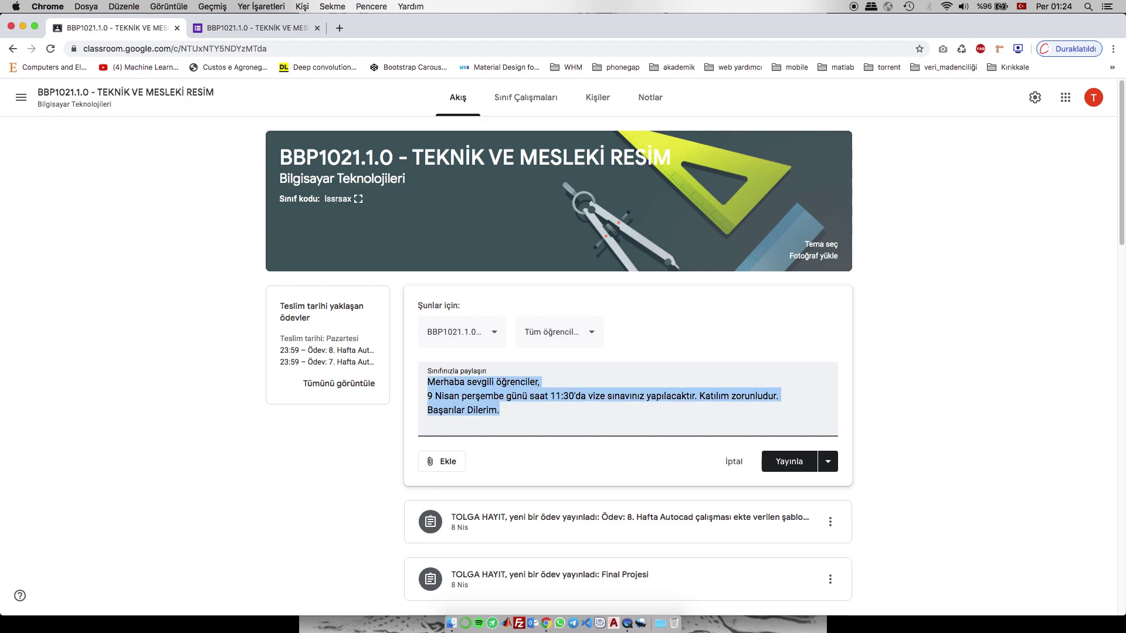
left_click(455, 410)
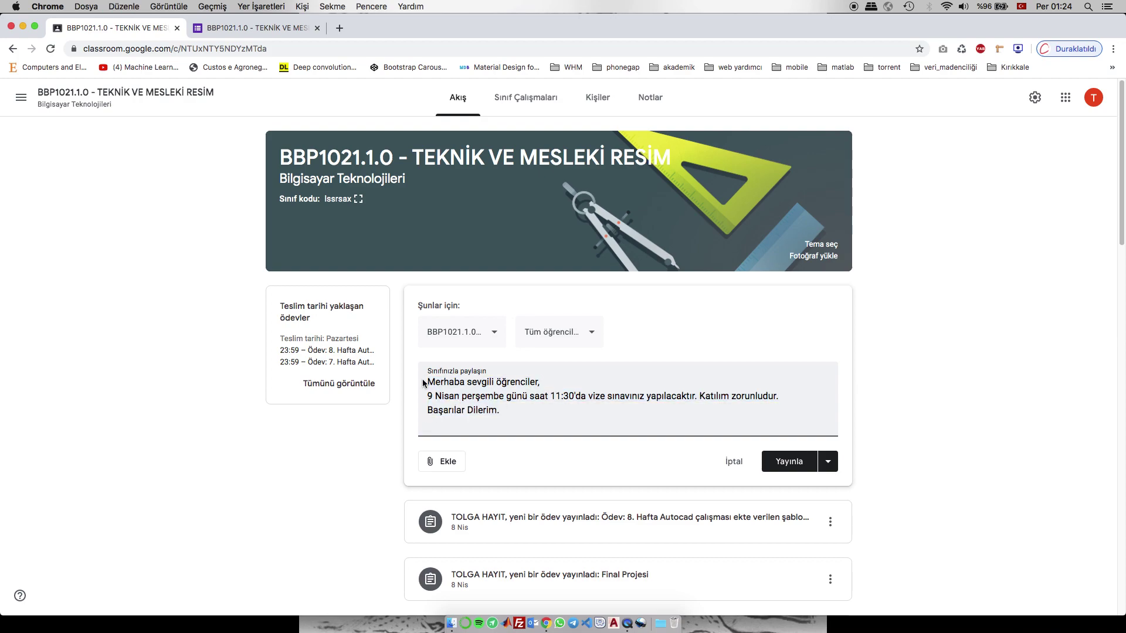
left_click(787, 463)
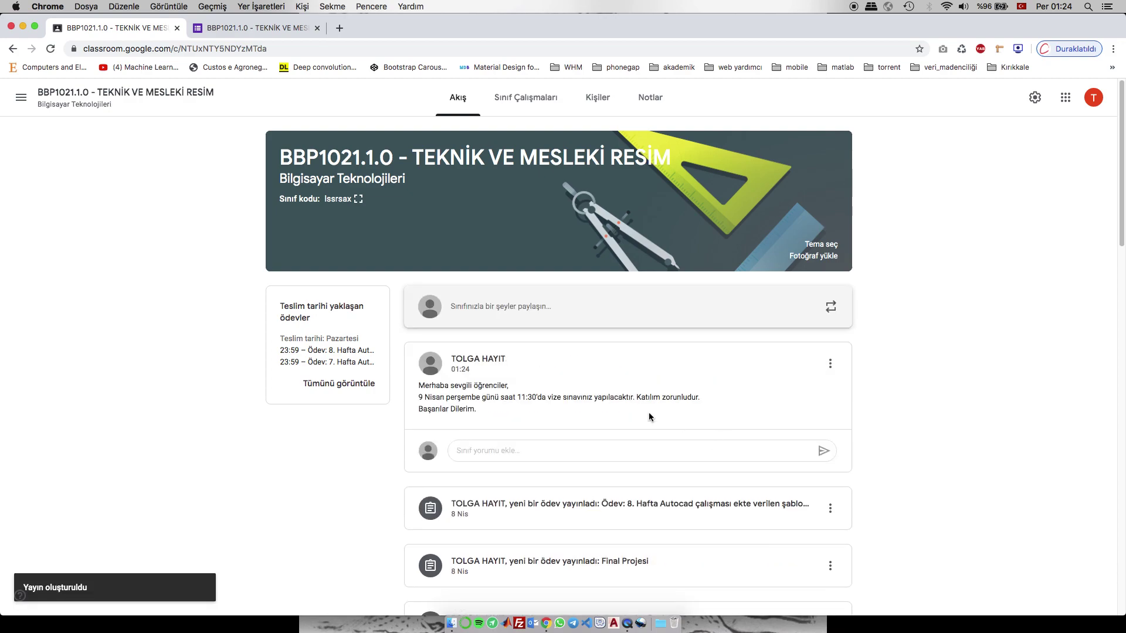
- Open the class's Google Calendar from the classwork page and start a new event on 9 Nis 2020 from 11:30am to 12:30pm
left_click(527, 101)
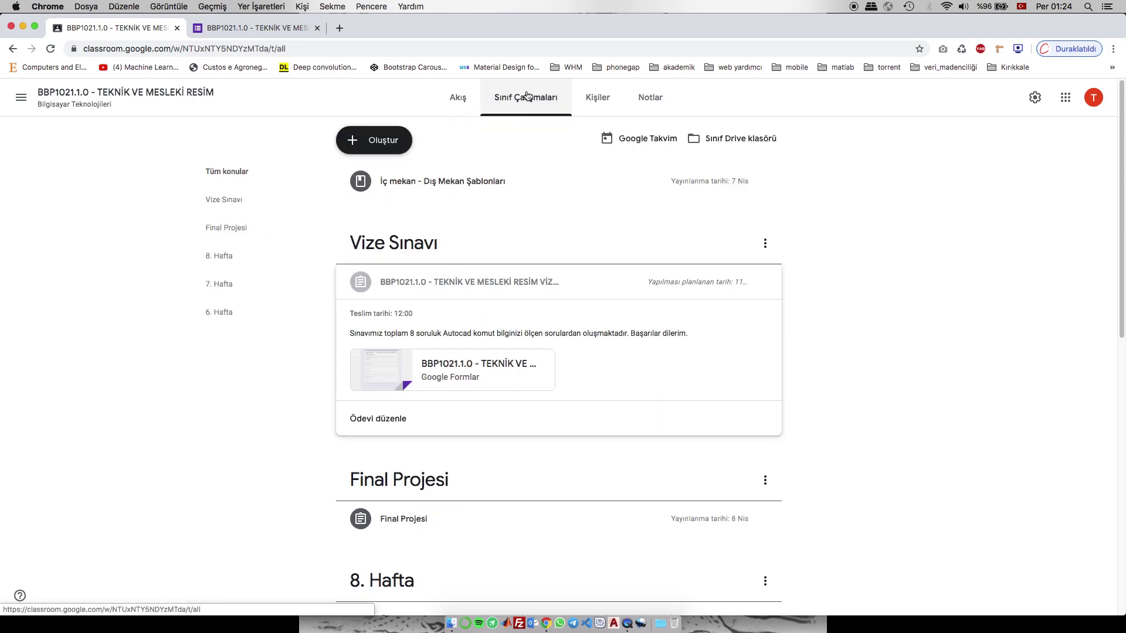
left_click(640, 141)
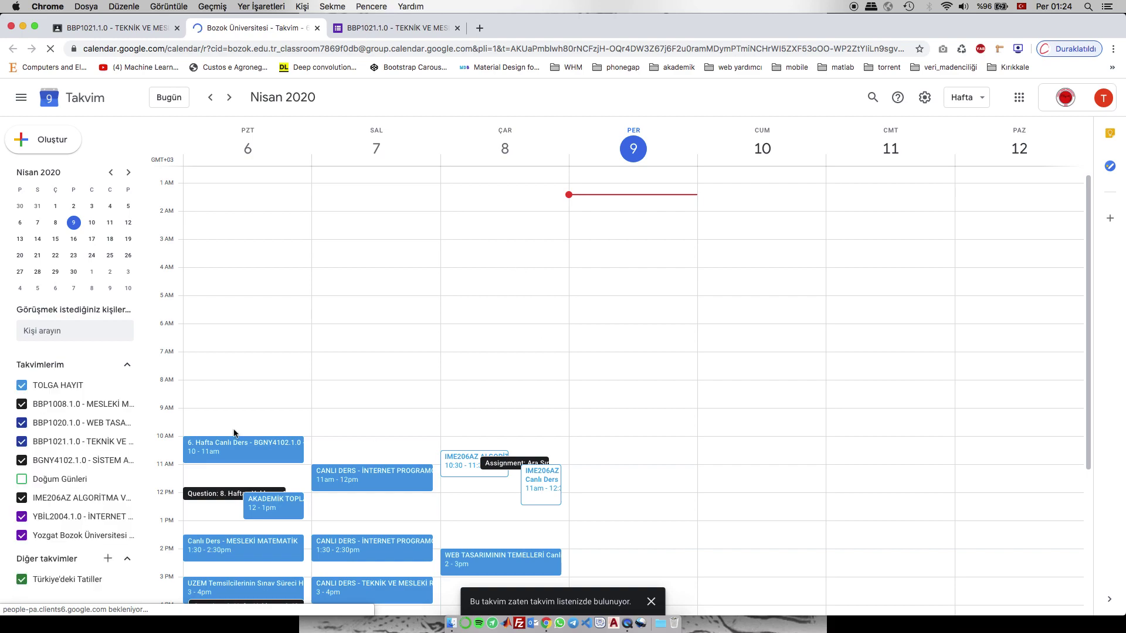
left_click(619, 482)
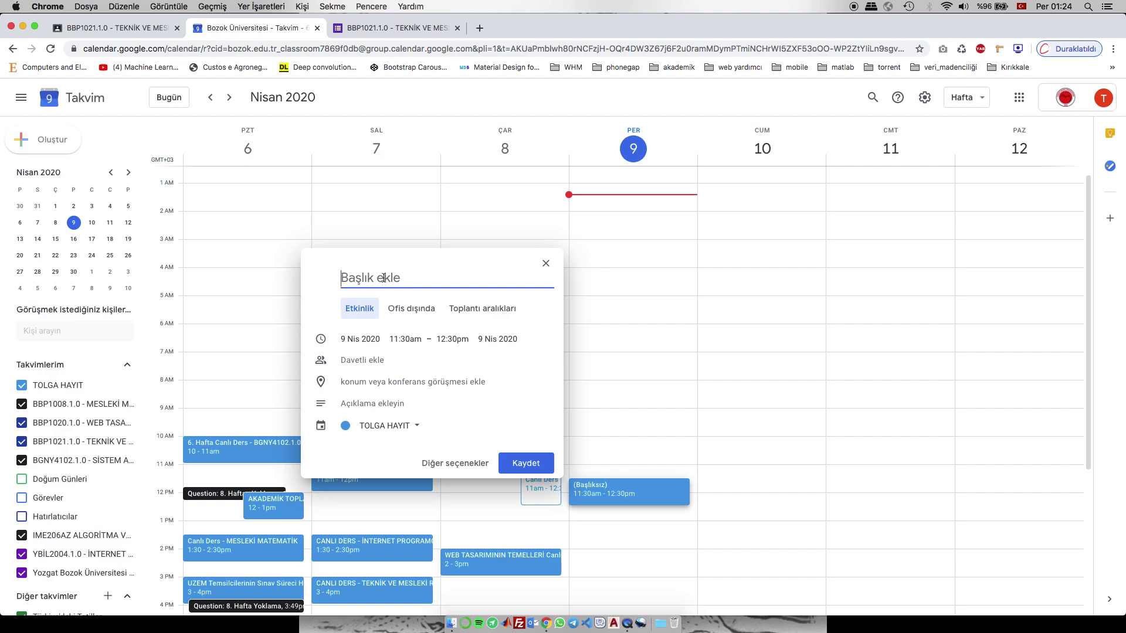
- Title the calendar event "TEKNİK VE MESLEKİ RESİM VİZE SINAVI", copying the course name from the Classroom stream header
left_click(122, 31)
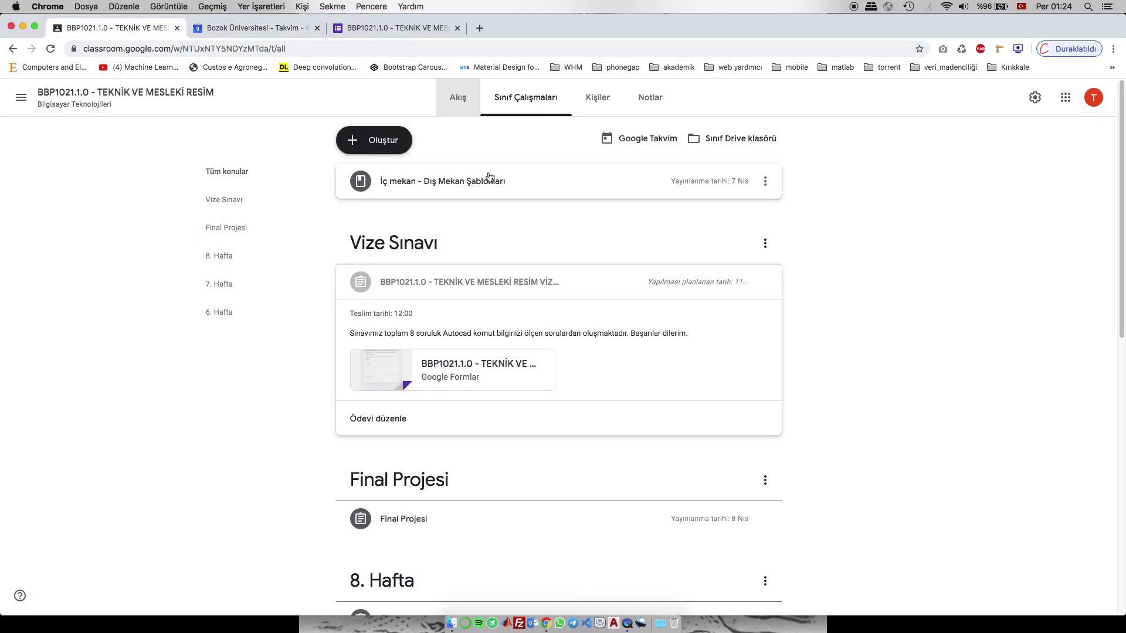
left_click(457, 99)
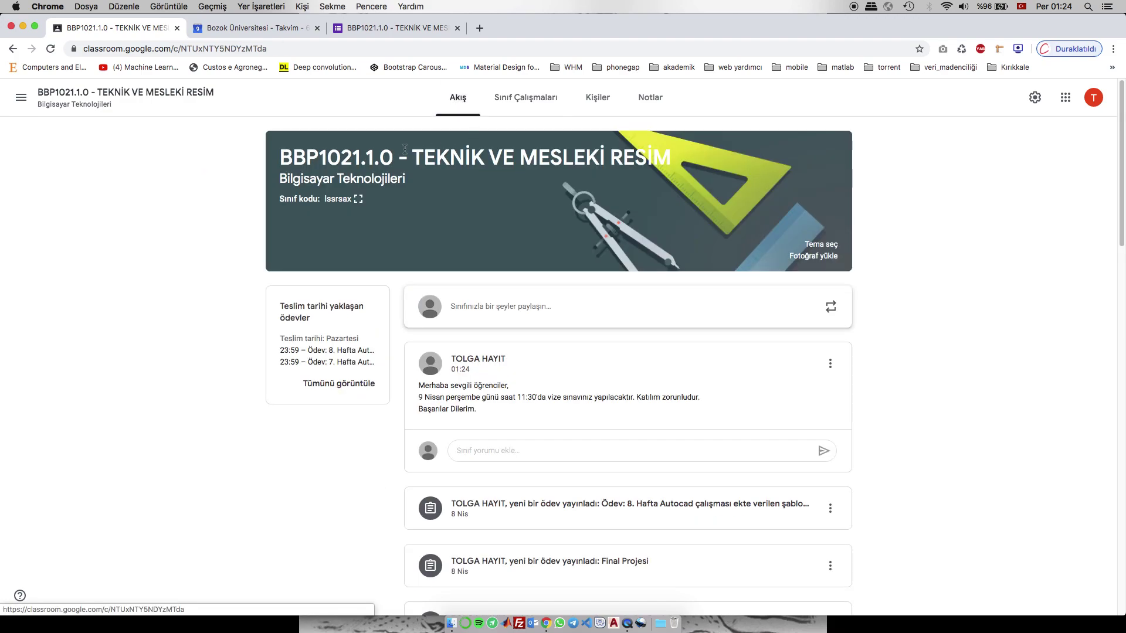
left_click_drag(412, 155, 675, 154)
key("super+c")
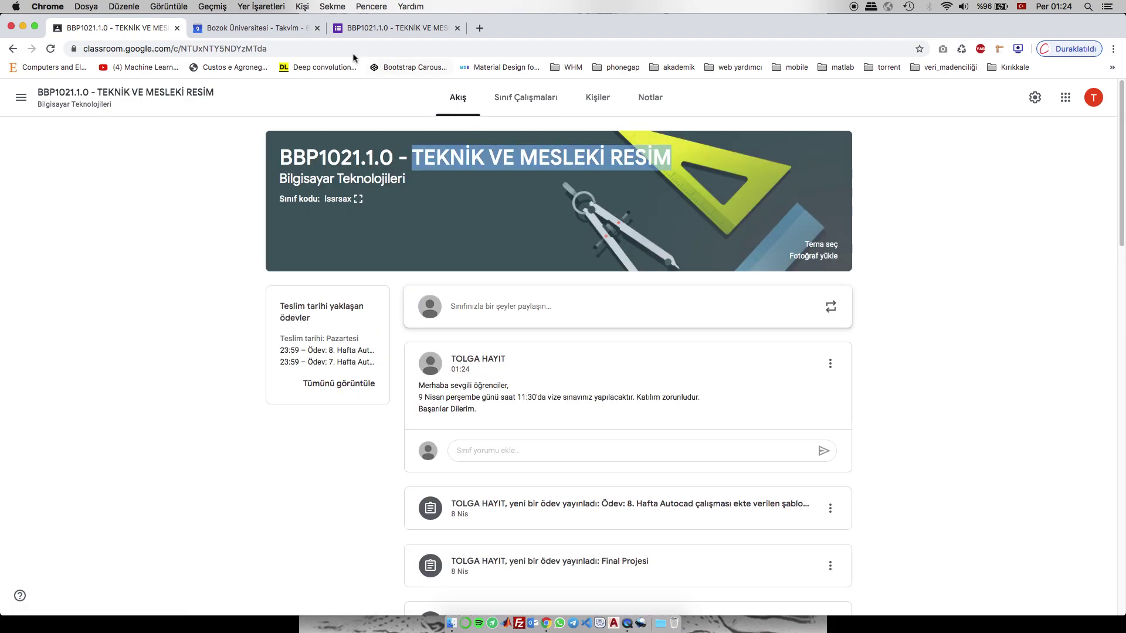
left_click(276, 34)
key("super+v")
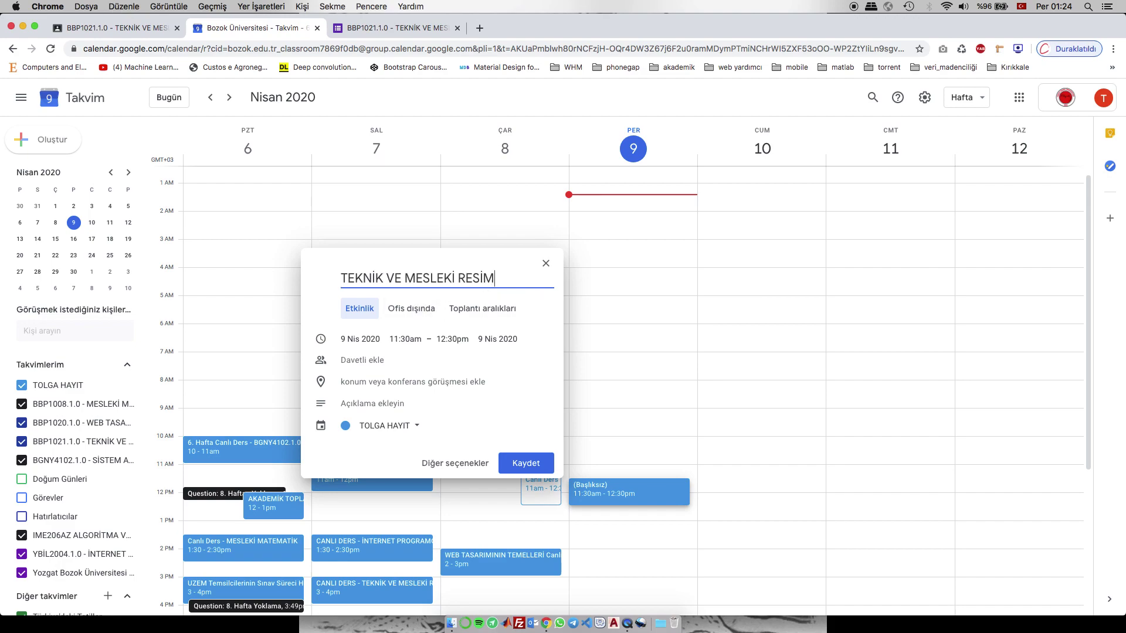
type("VİZE SINAVI")
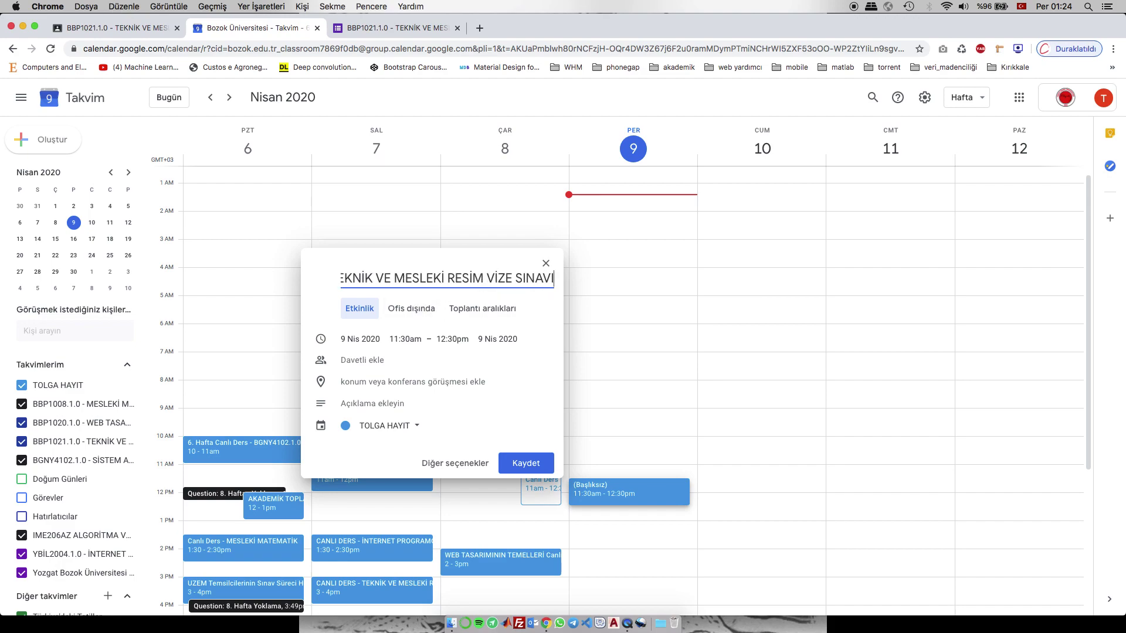
- Copy the full text of the published midterm announcement from the Classroom stream into the calendar event's description
left_click(104, 28)
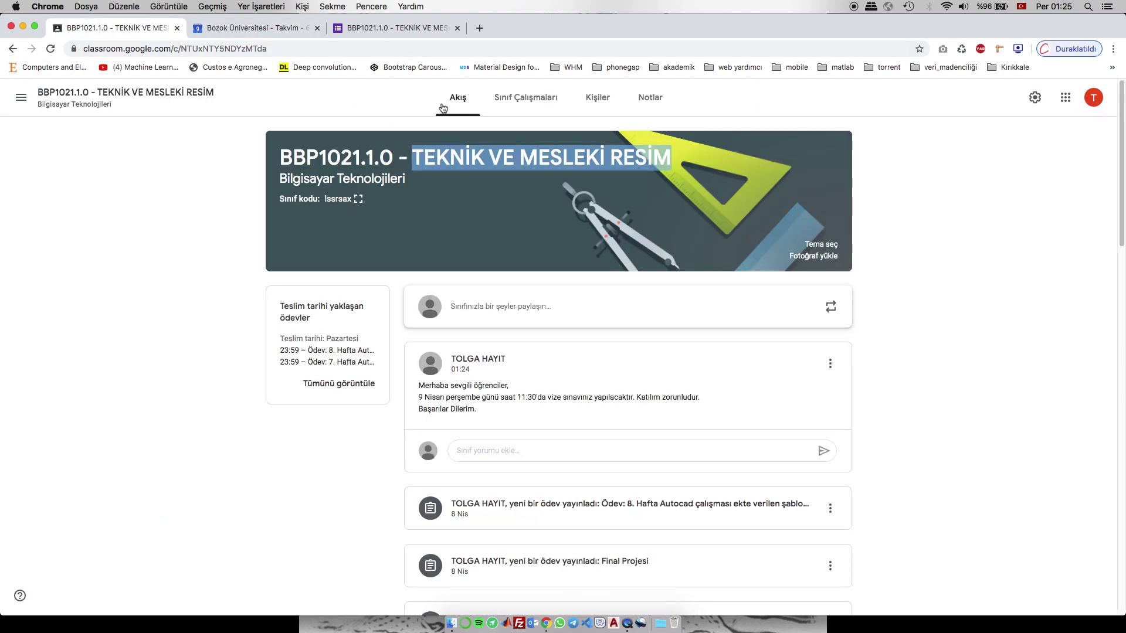
left_click(457, 409)
left_click_drag(482, 417, 419, 388)
left_click(286, 28)
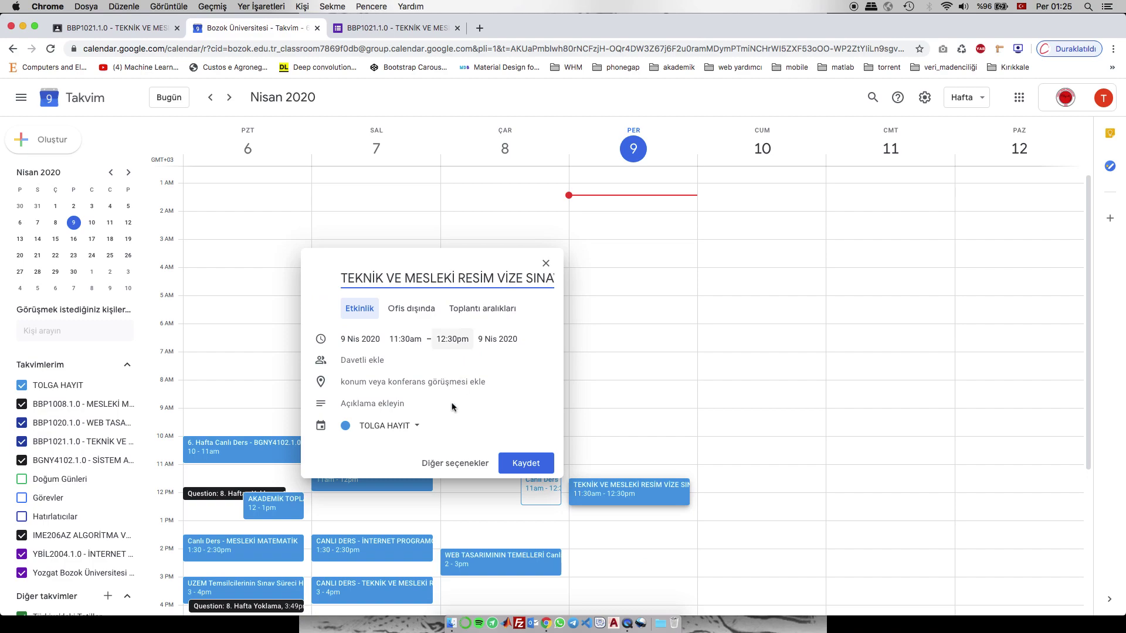
left_click(387, 413)
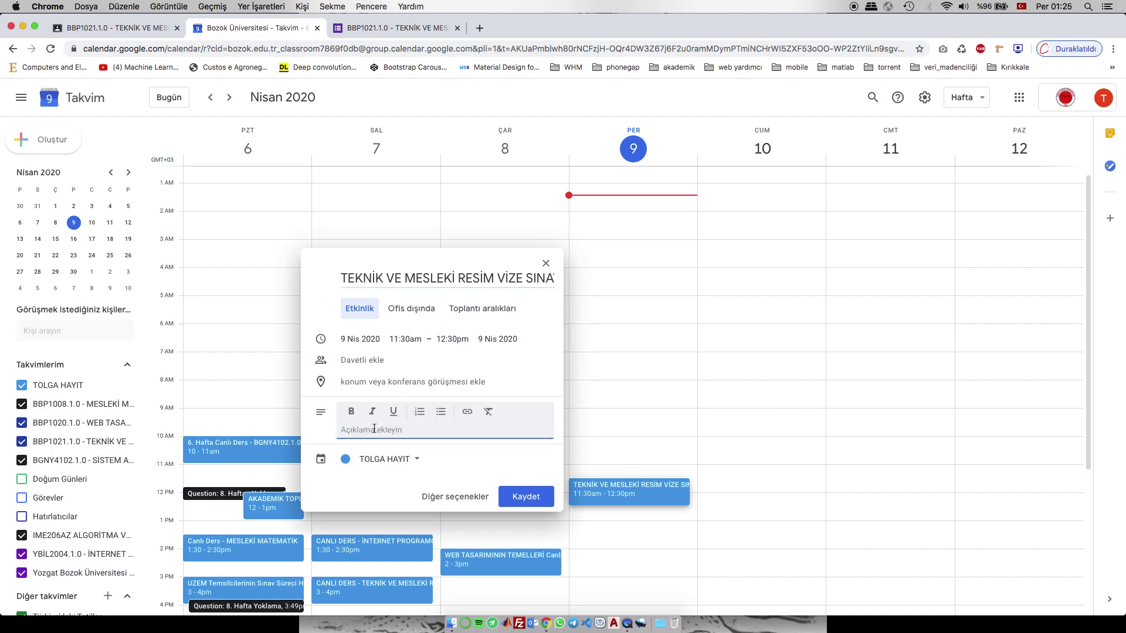
key("super+v")
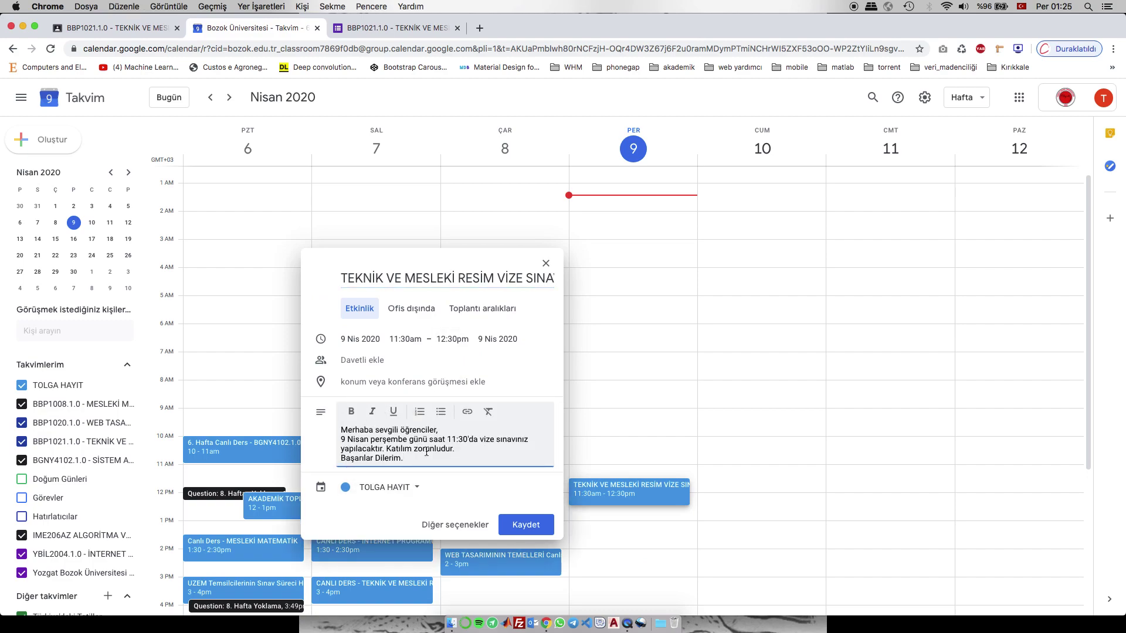